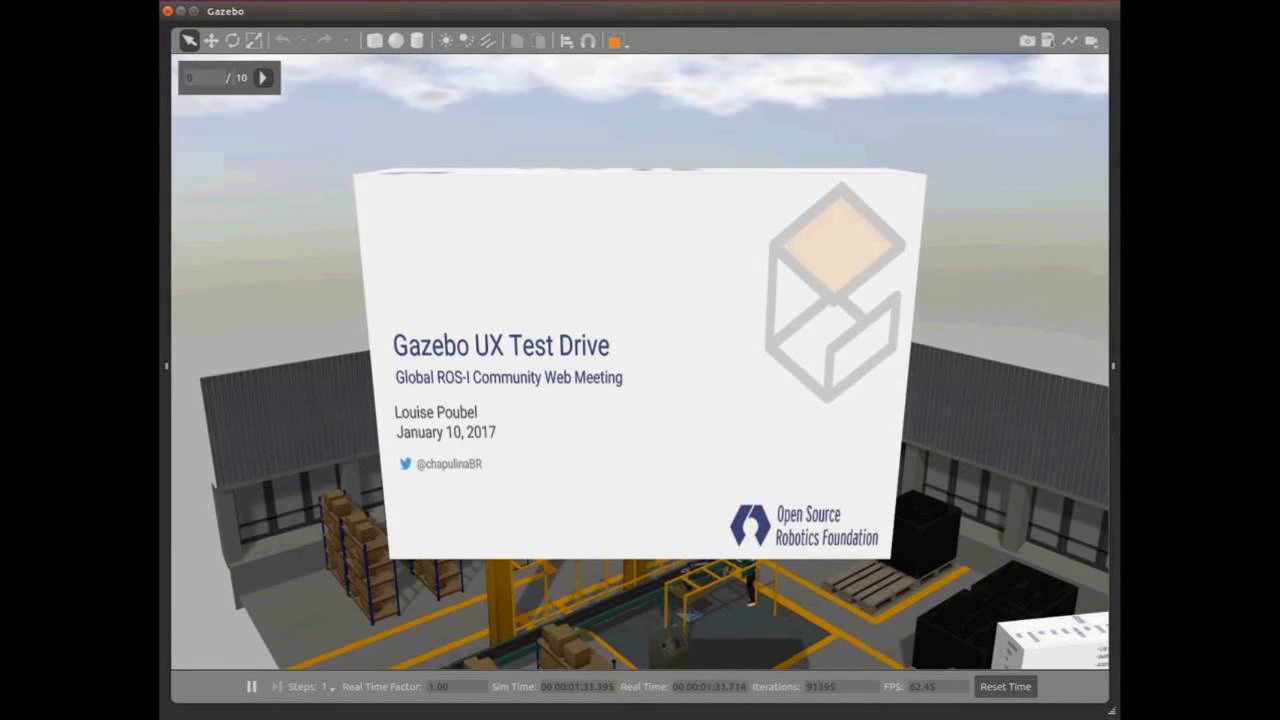
Step: Advance to the Model Introspection slide and display the robot arm as transparent
key(Right)
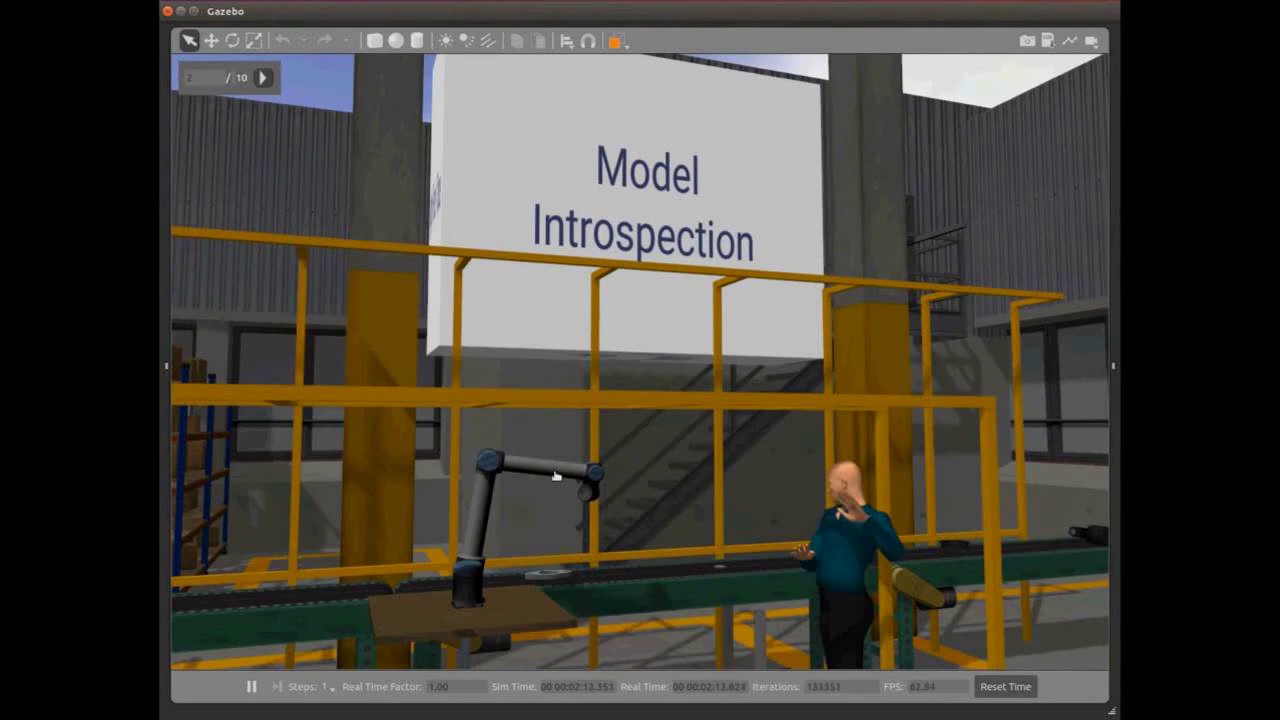
right_click(556, 476)
mouse_move(672, 553)
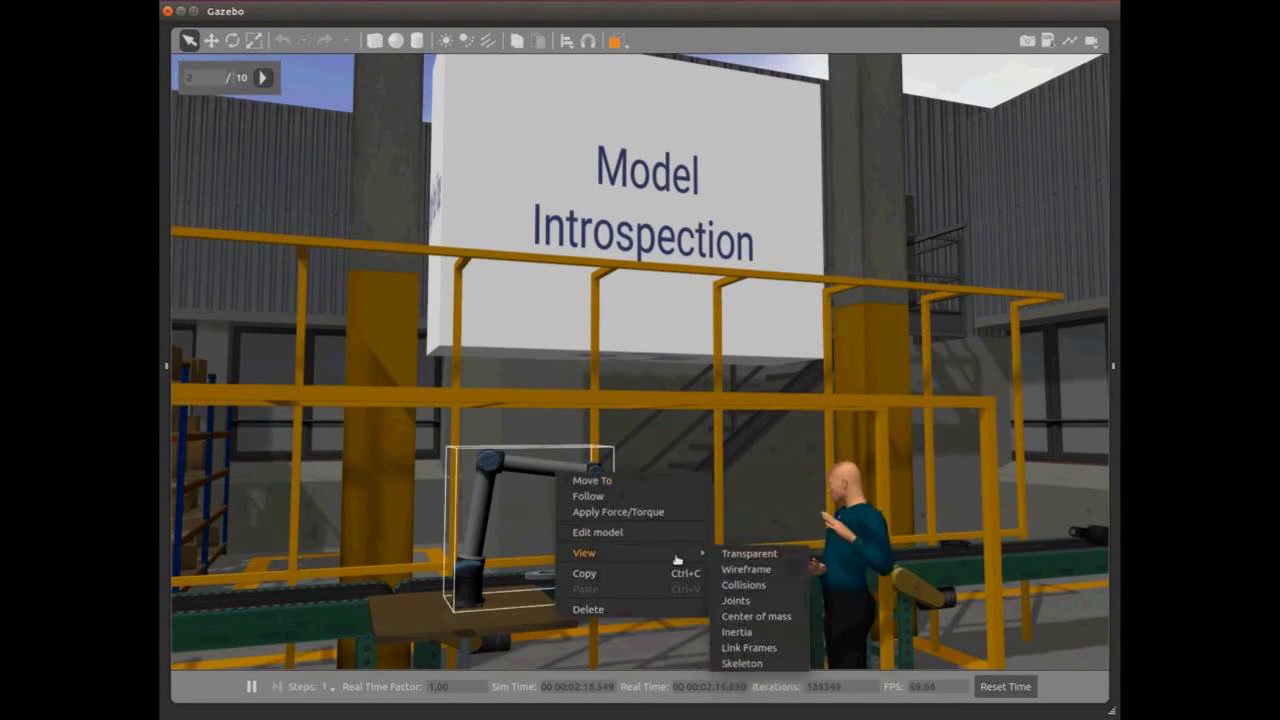
click(740, 554)
Step: Show the joints of the transparent robot arm and view them up close from behind the arm
right_click(566, 472)
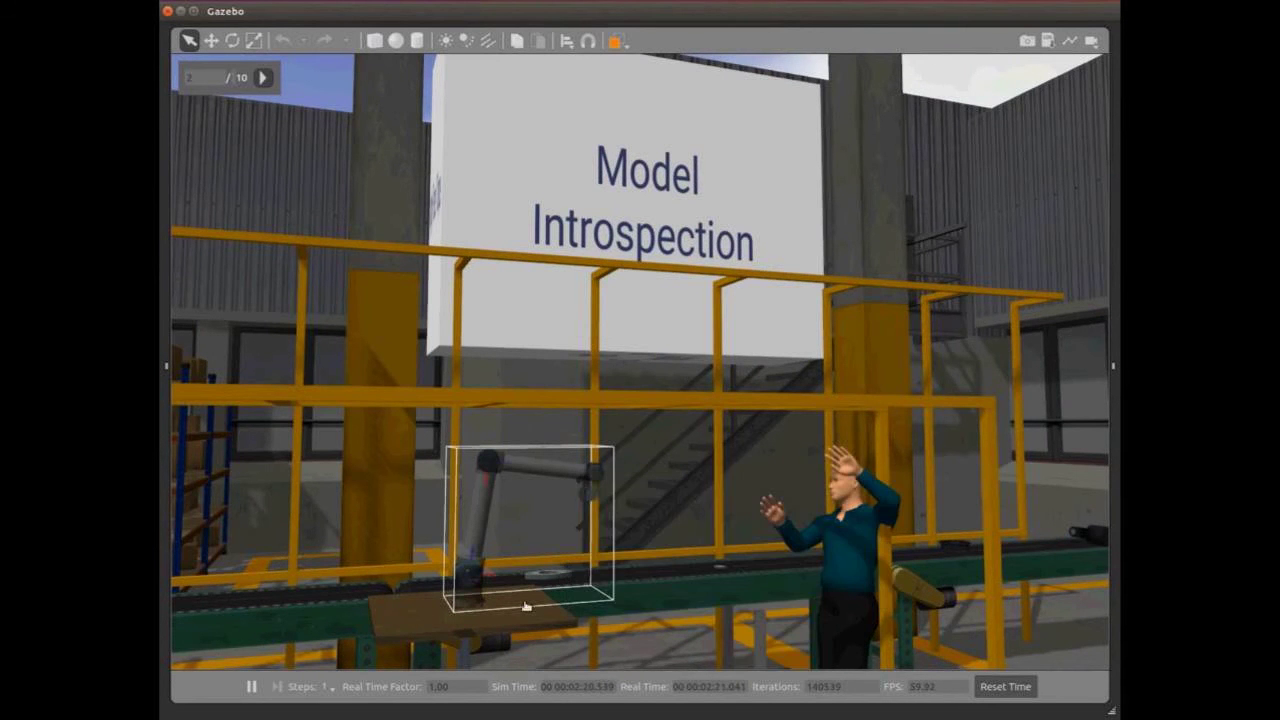
scroll(525, 606, up, 3)
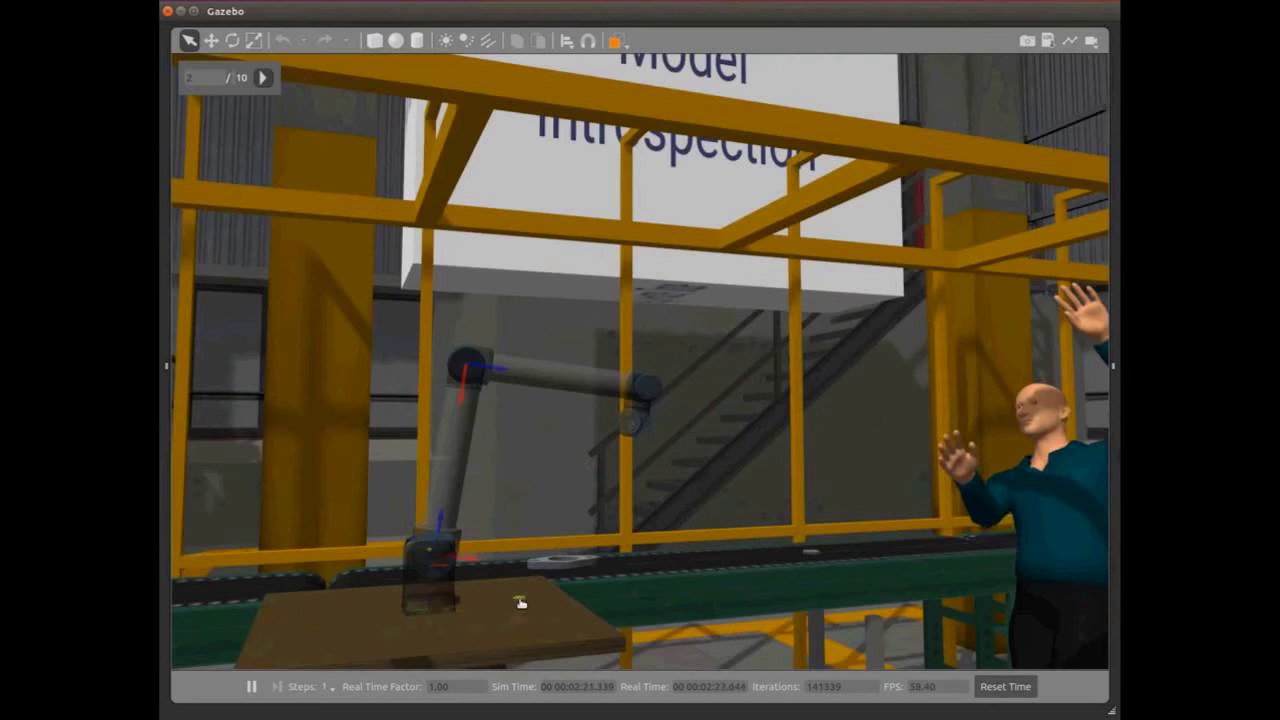
middle_drag(521, 603, 619, 572)
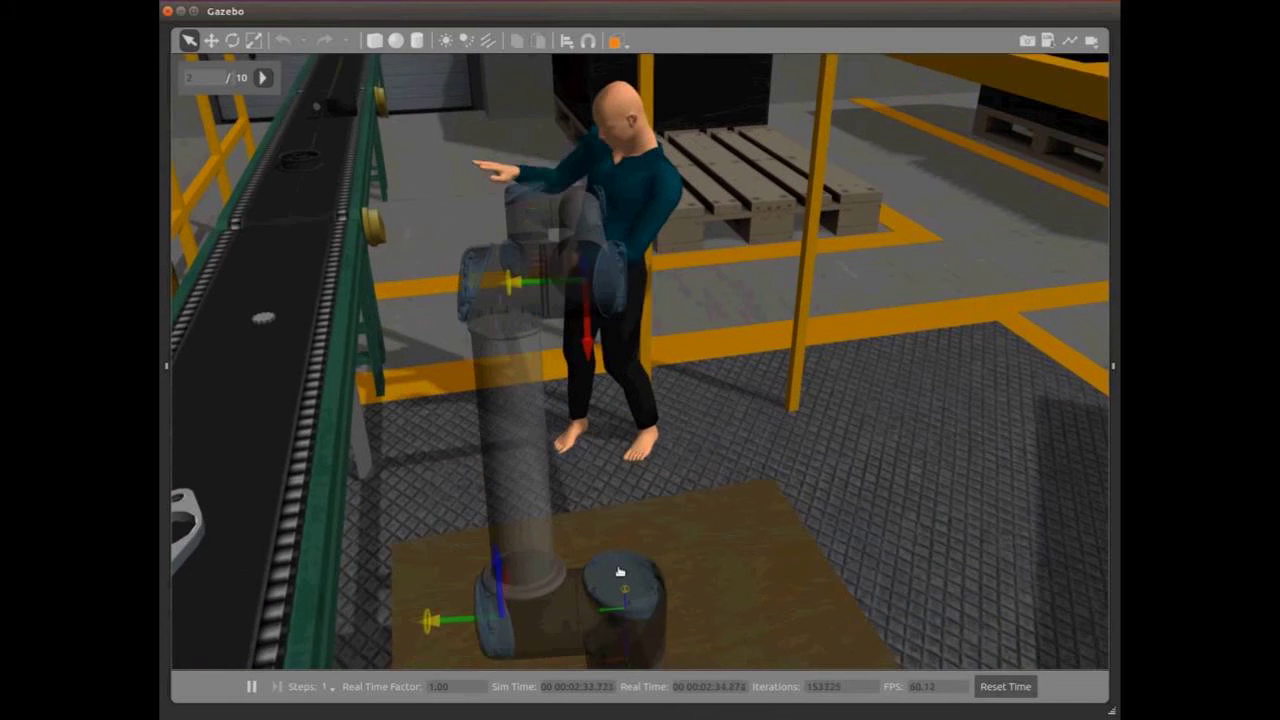
Step: Hide the robot arm's joints and show its link frames instead, viewing the arm from the side
right_click(600, 252)
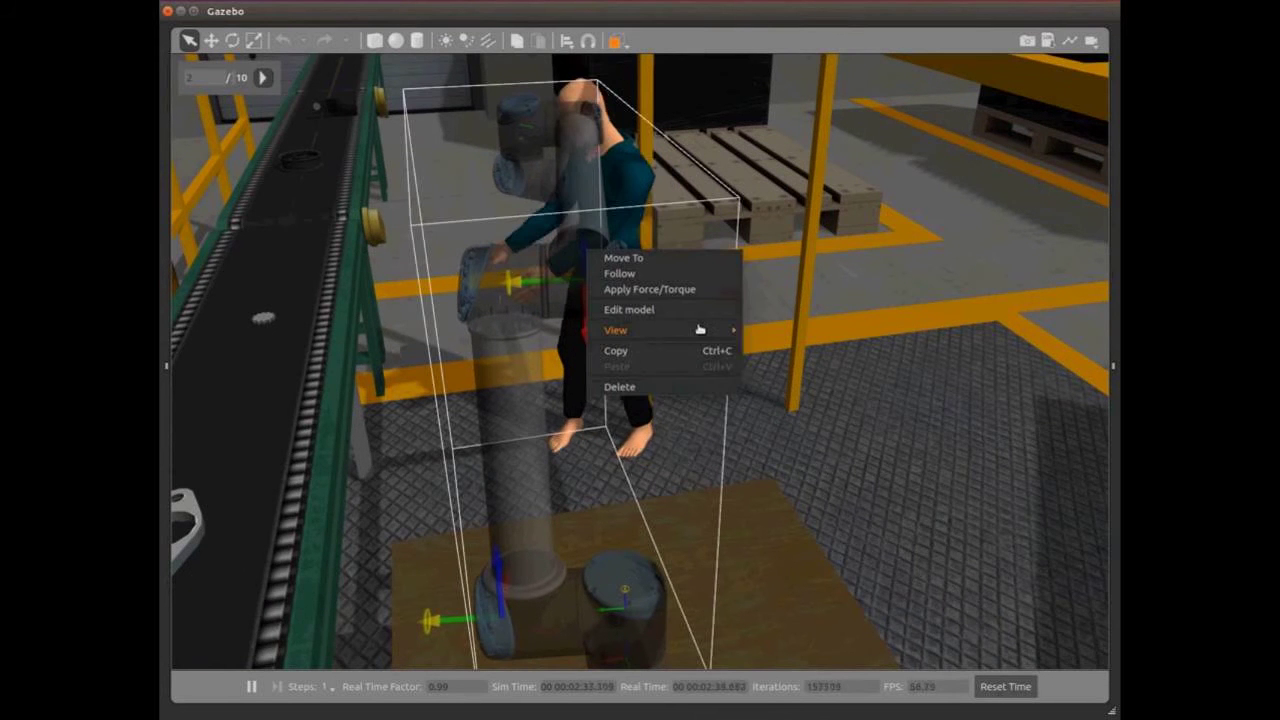
mouse_move(700, 330)
click(792, 378)
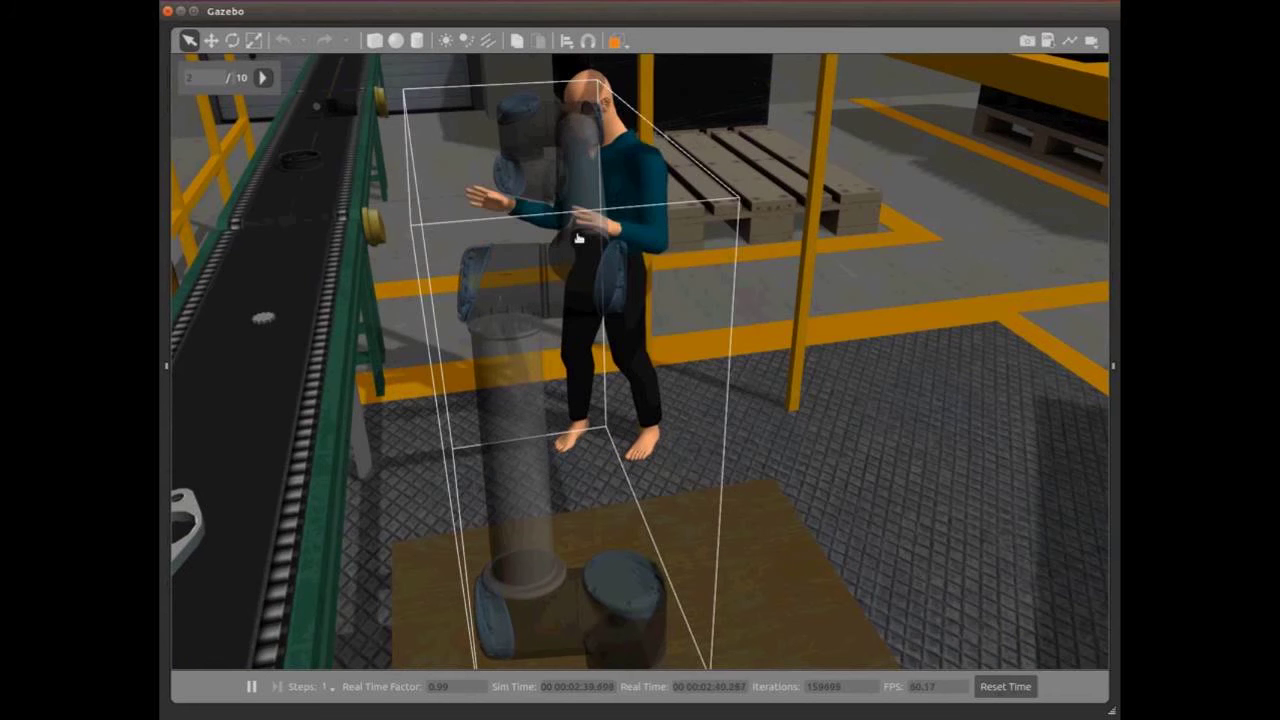
right_click(578, 238)
mouse_move(625, 311)
click(766, 414)
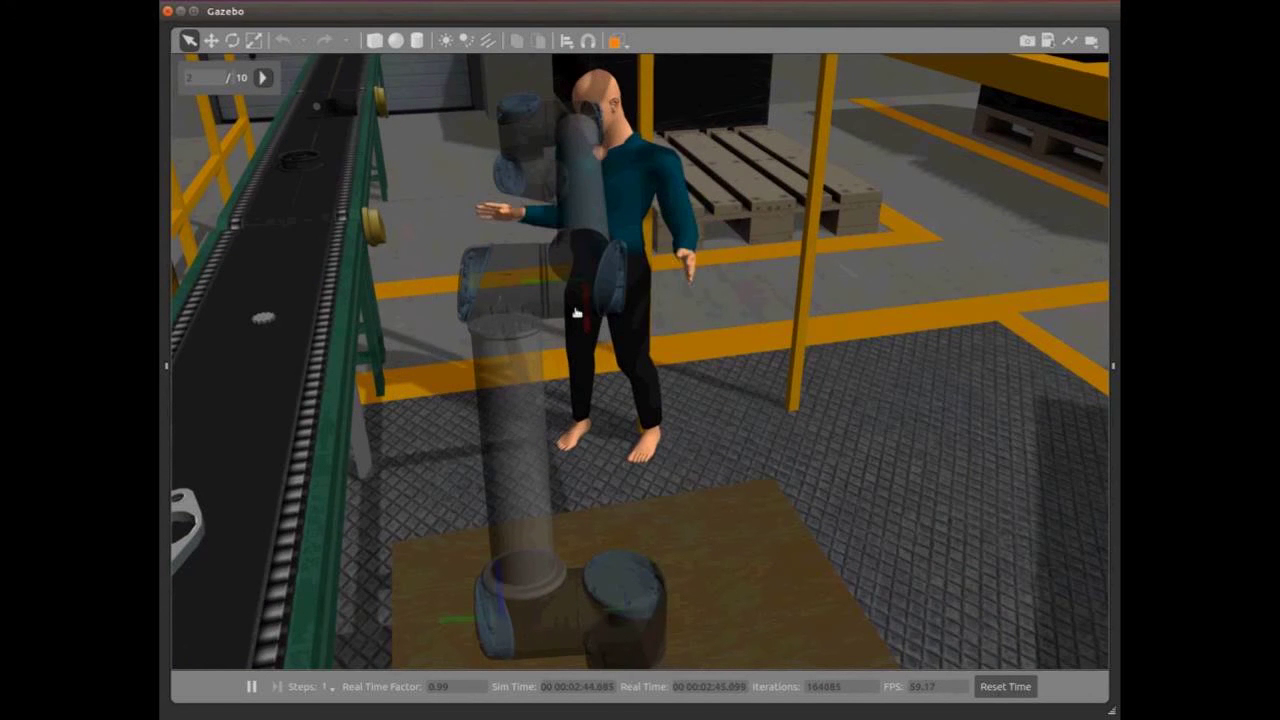
middle_drag(612, 609, 720, 560)
Step: Inspect the robot arm's individual links by selecting parts at its base and wrist, leaving nothing selected
click(727, 148)
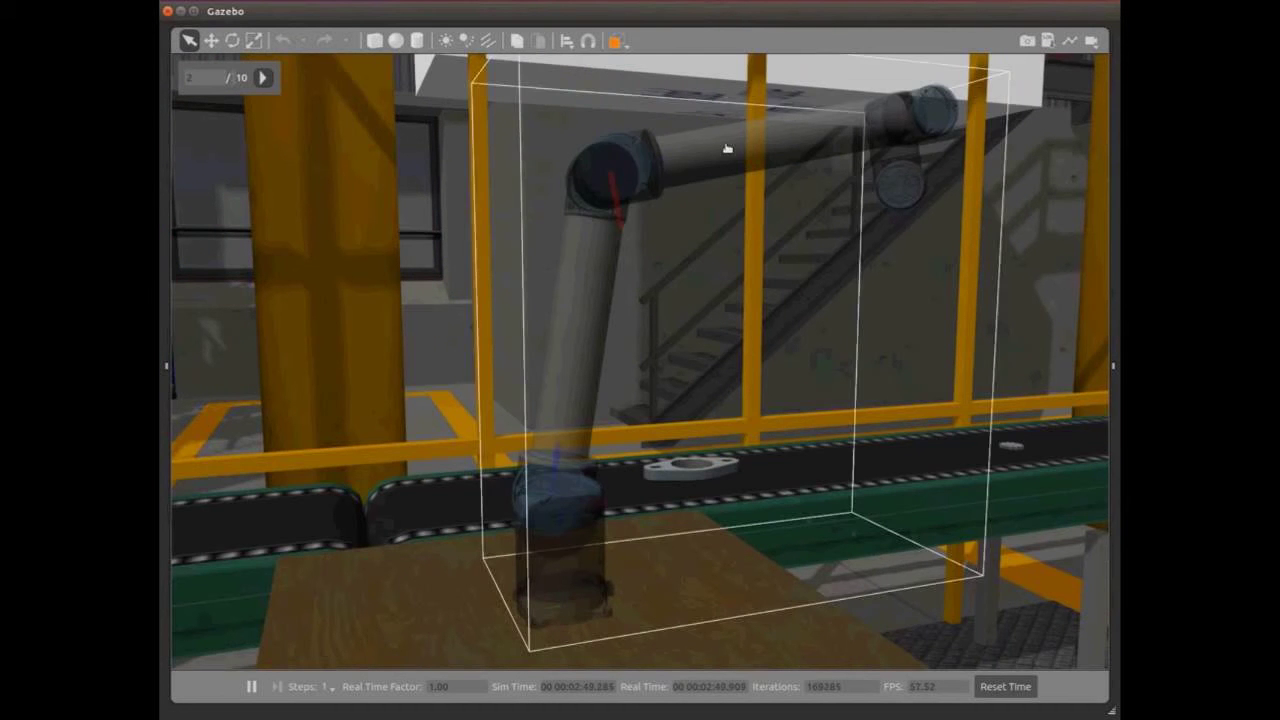
click(727, 148)
click(571, 586)
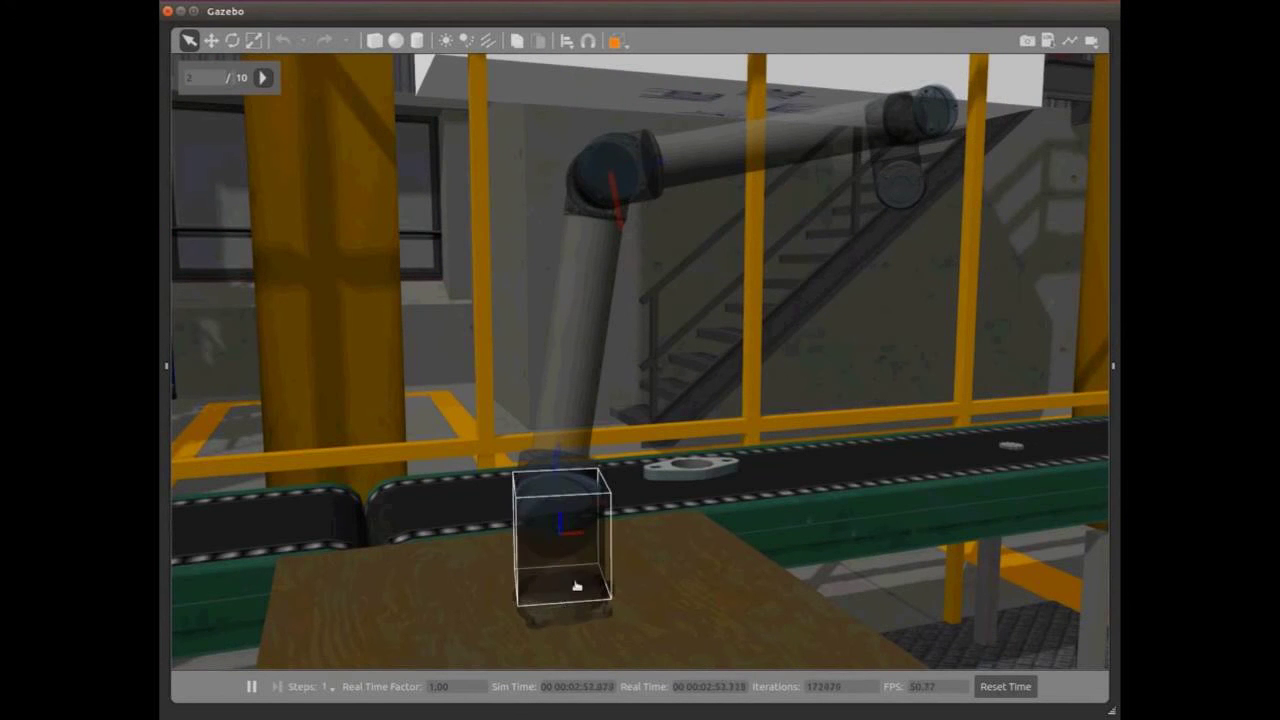
click(569, 611)
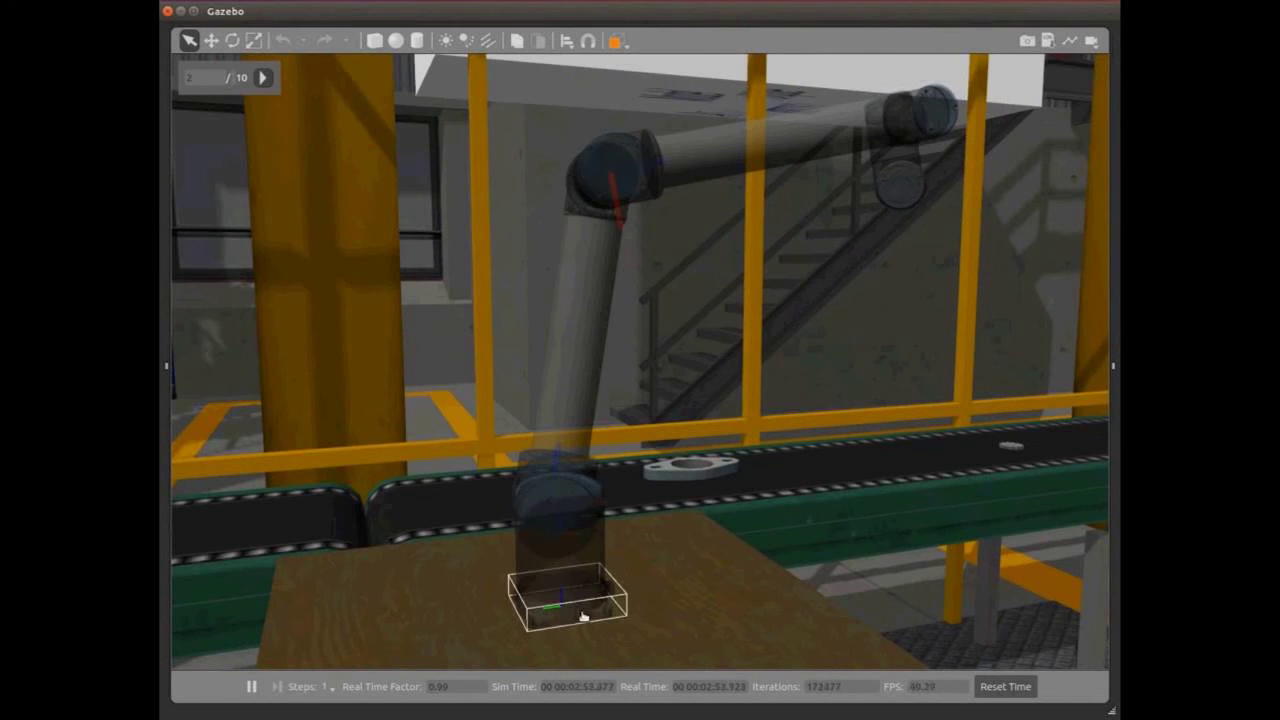
click(900, 168)
click(1002, 222)
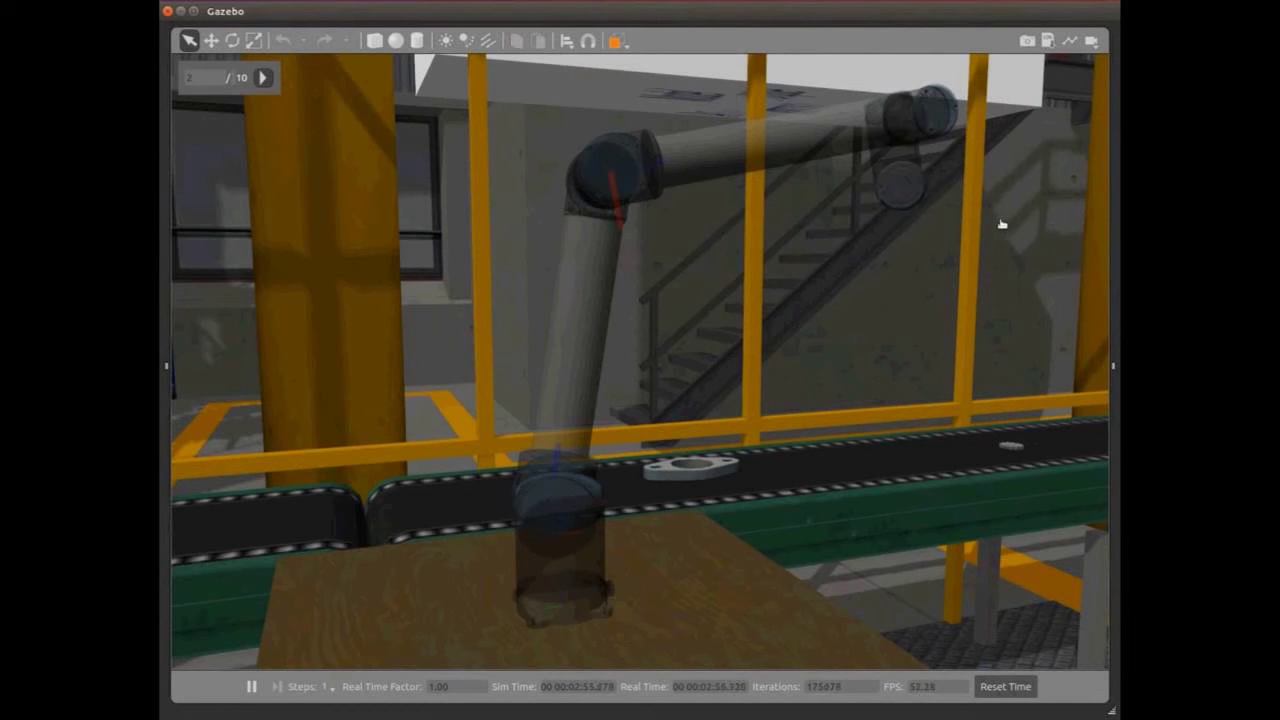
Step: Hide the robot arm's link frames and show the center of mass of each link, examining the wrist up close
right_click(704, 176)
mouse_move(811, 250)
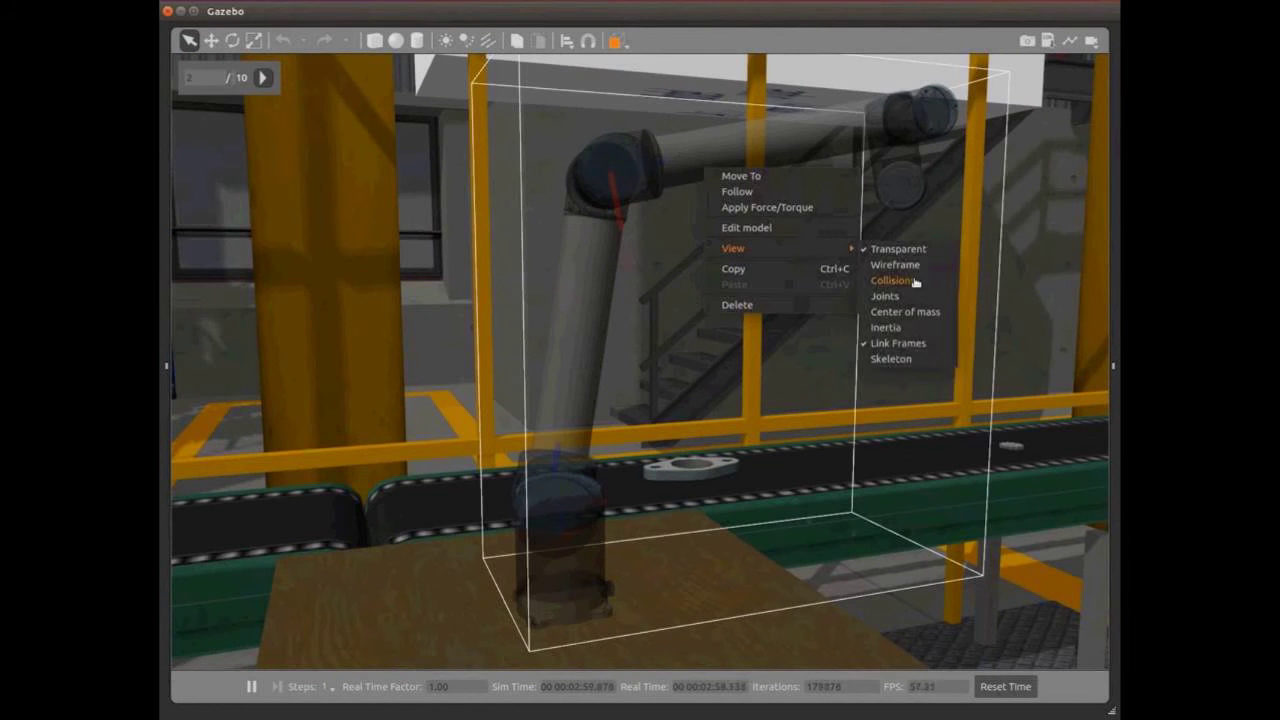
click(912, 350)
right_click(783, 157)
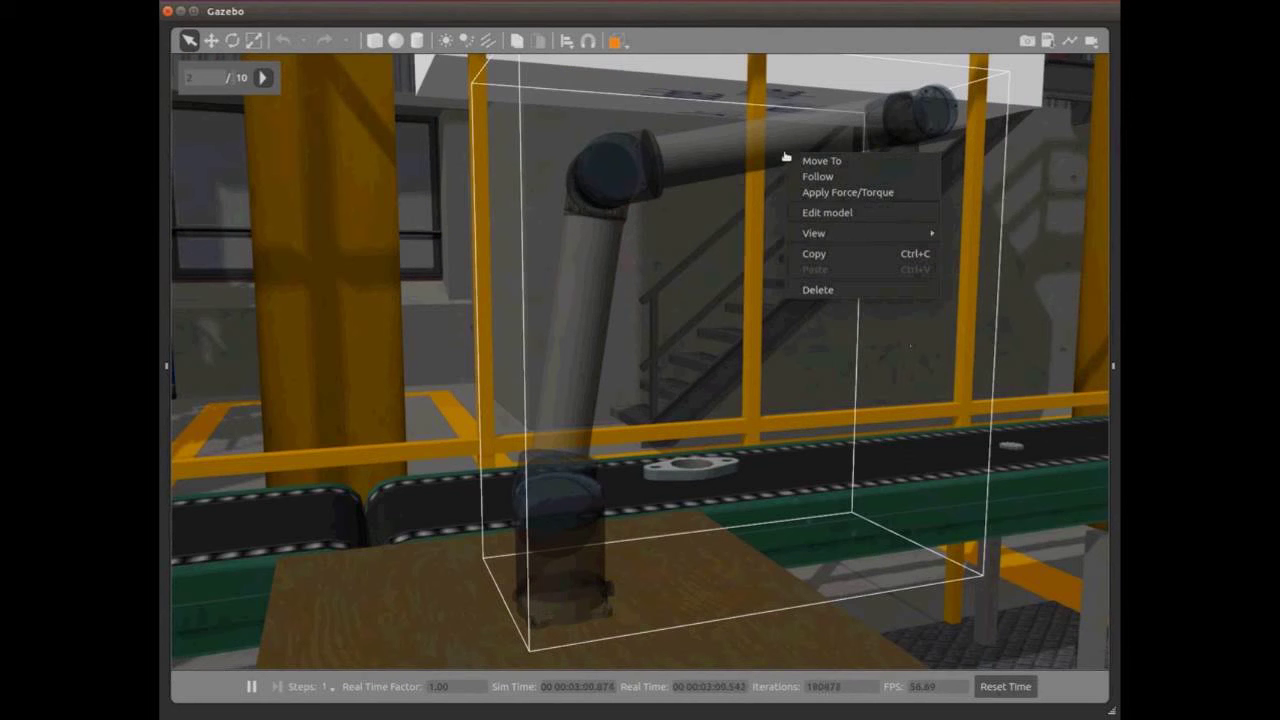
mouse_move(906, 235)
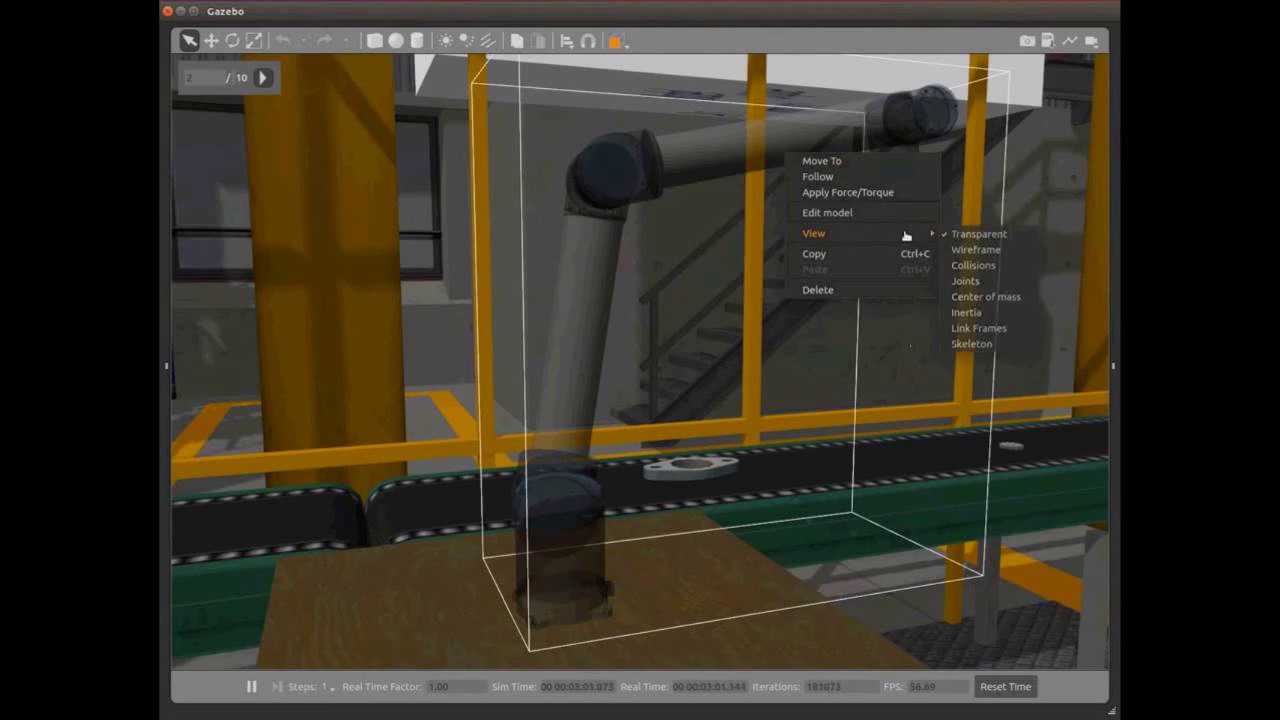
click(985, 297)
click(922, 300)
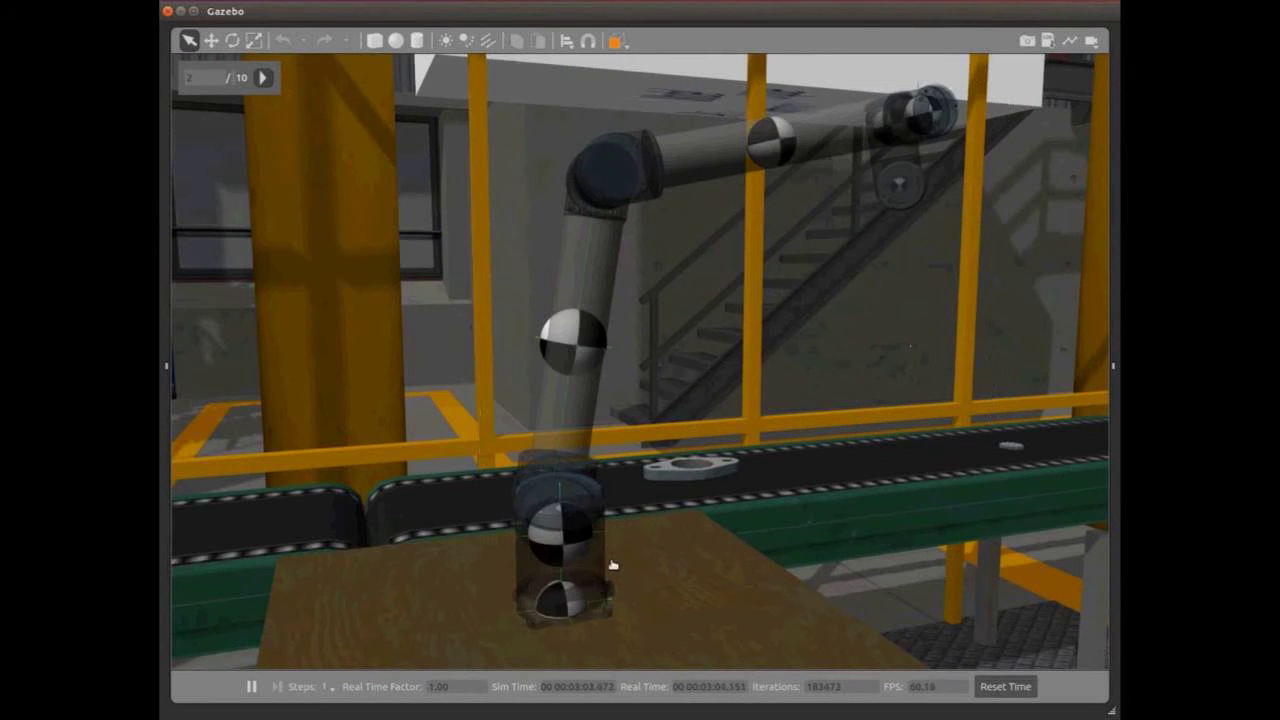
middle_drag(613, 566, 596, 567)
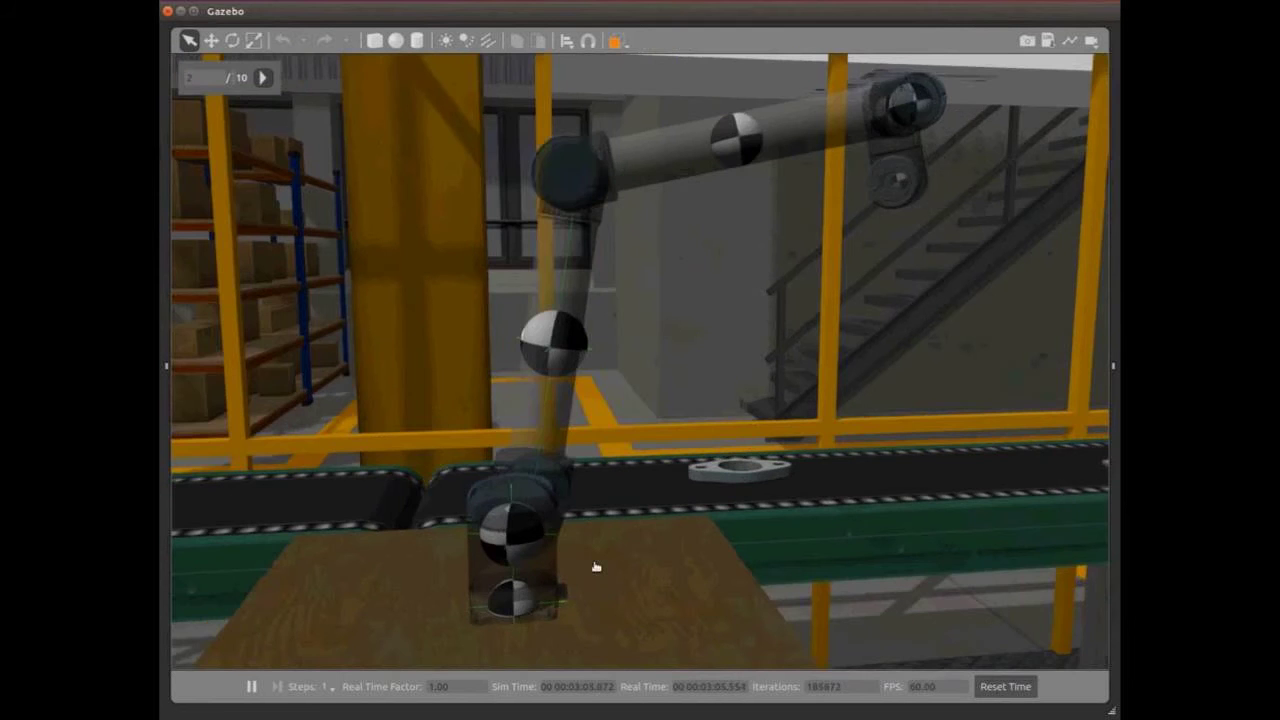
drag(596, 567, 540, 576)
scroll(850, 176, up, 3)
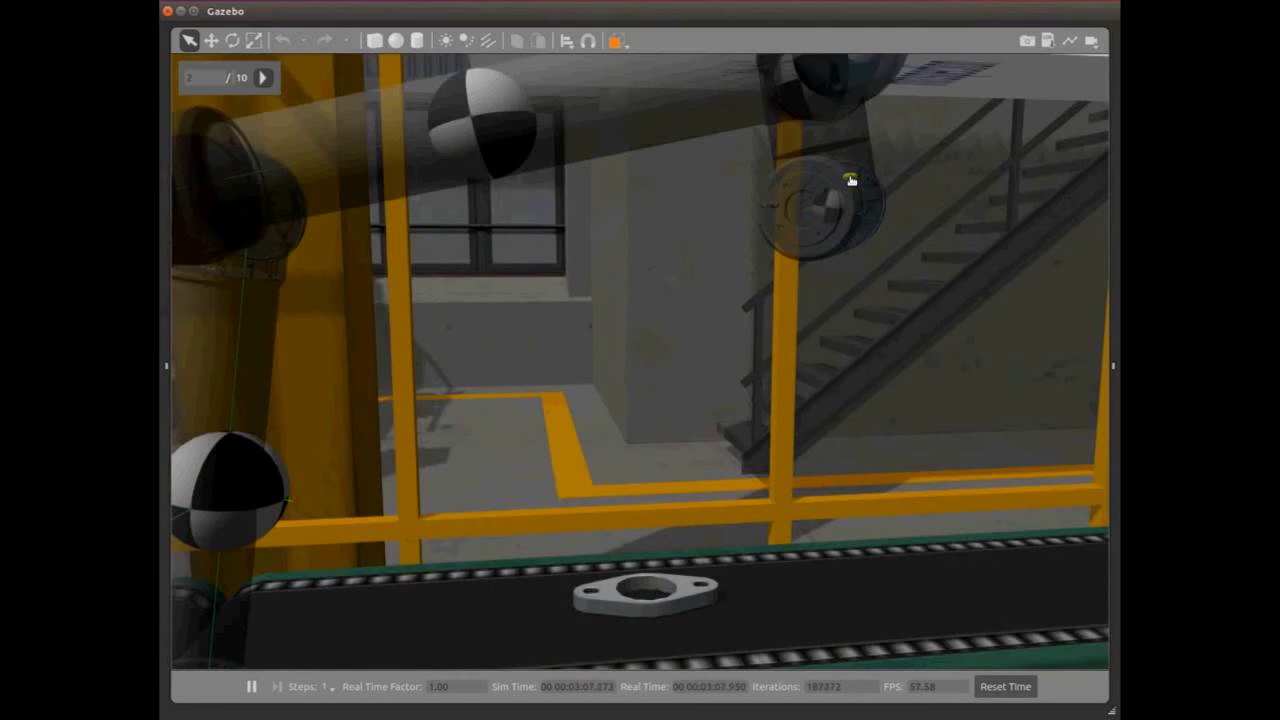
scroll(838, 182, down, 2)
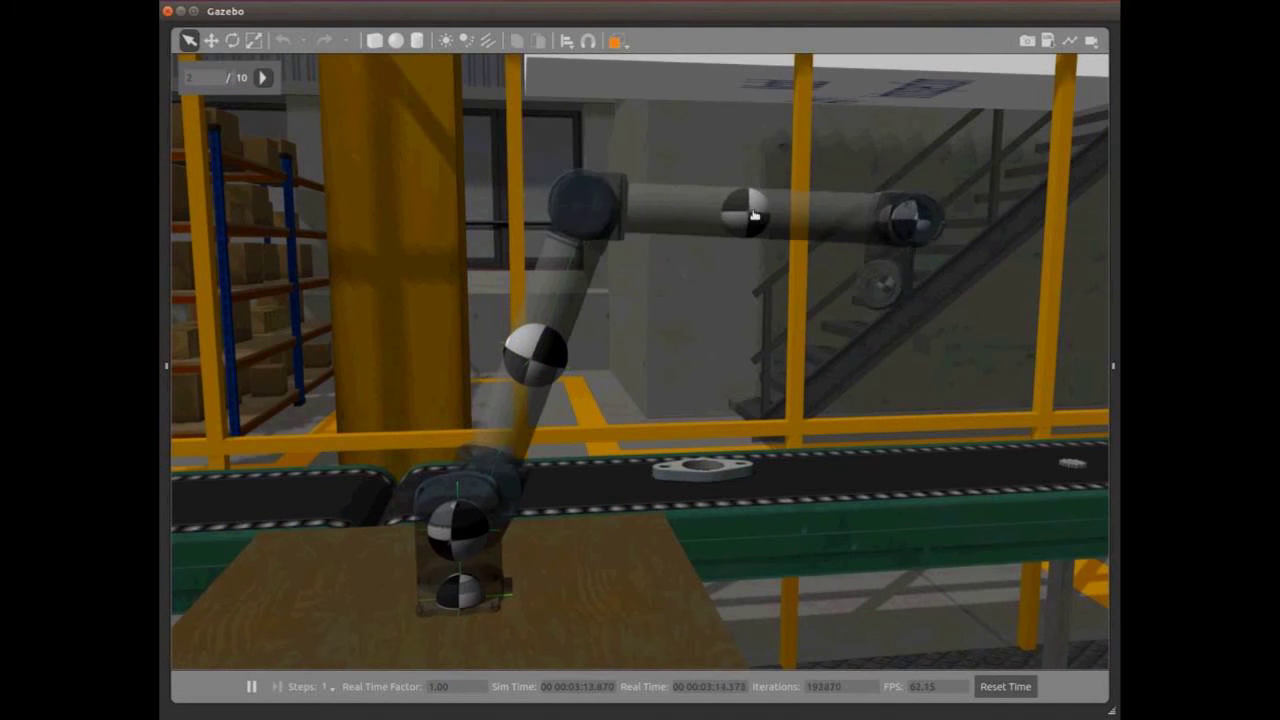
Step: Turn off the robot arm's center of mass markers and show its inertia boxes, examining them from several angles
right_click(754, 216)
mouse_move(886, 289)
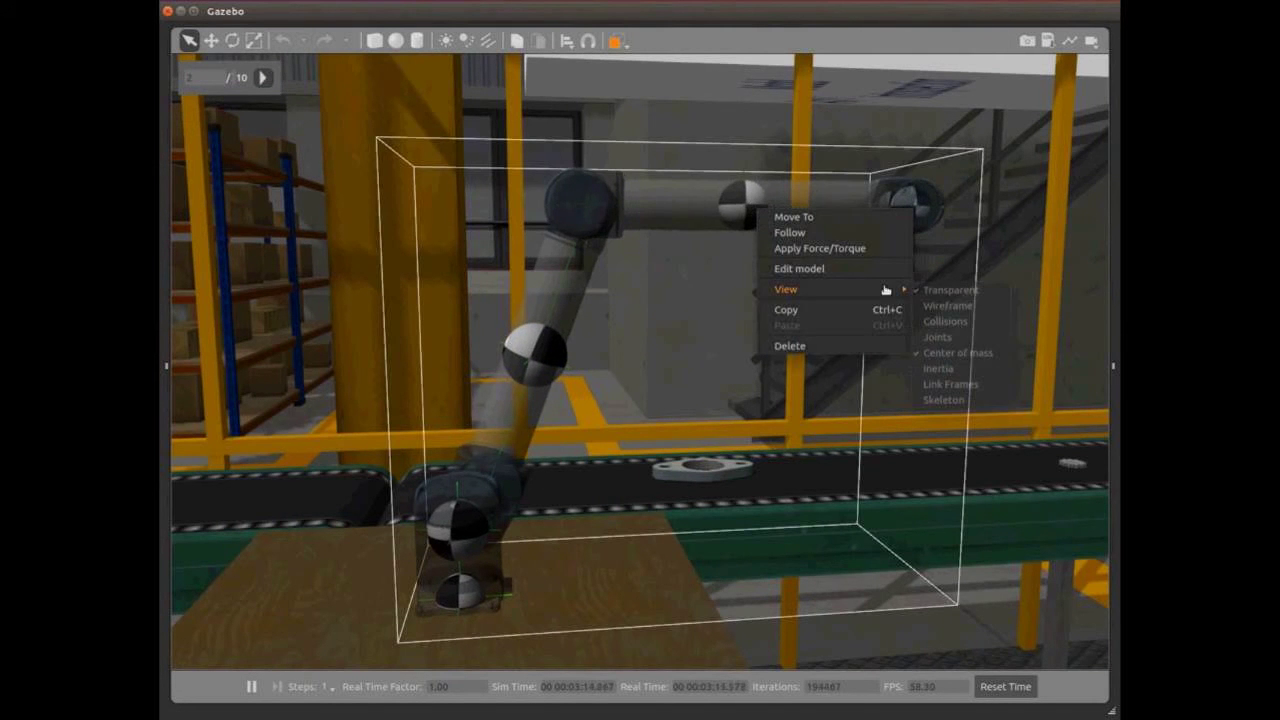
click(942, 352)
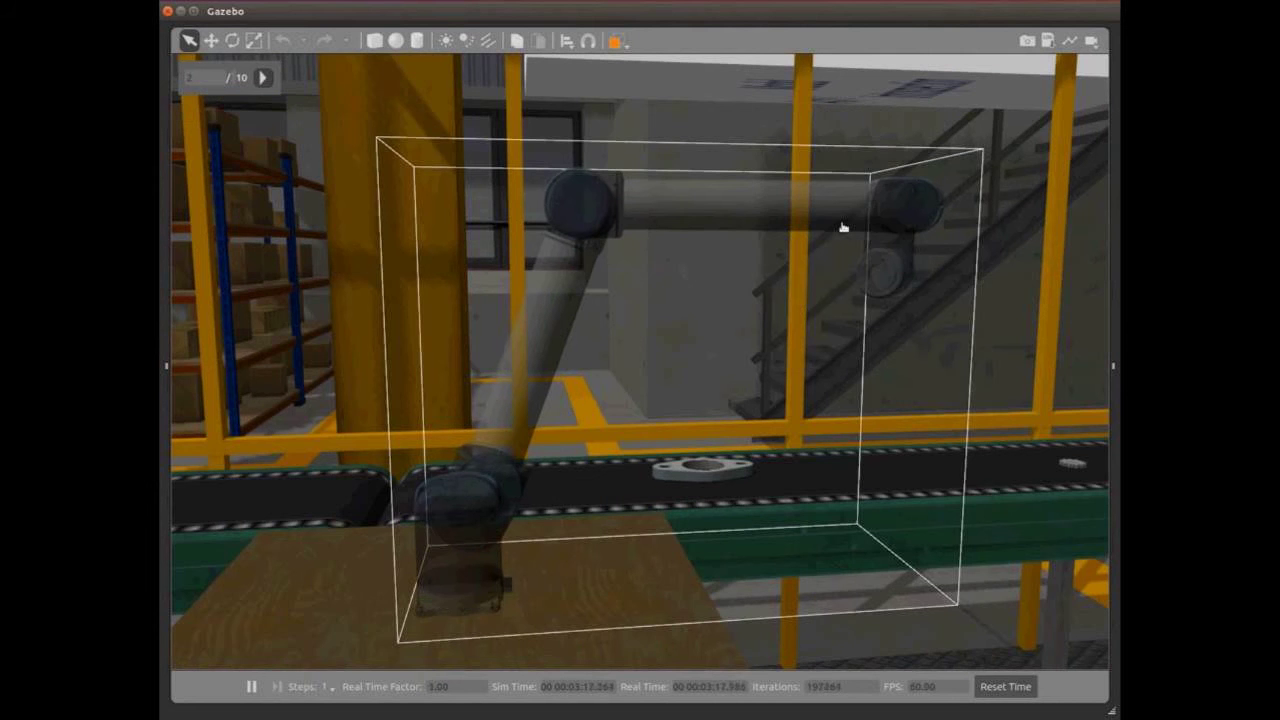
right_click(843, 228)
mouse_move(875, 298)
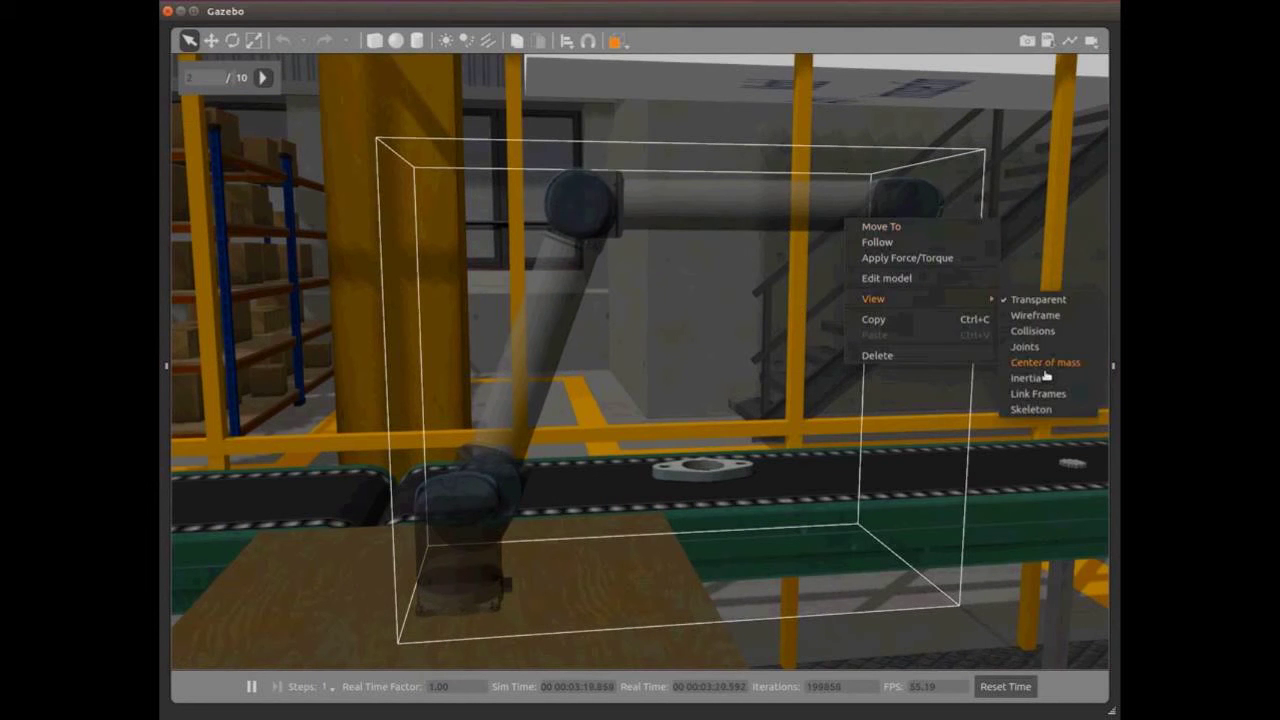
click(1045, 376)
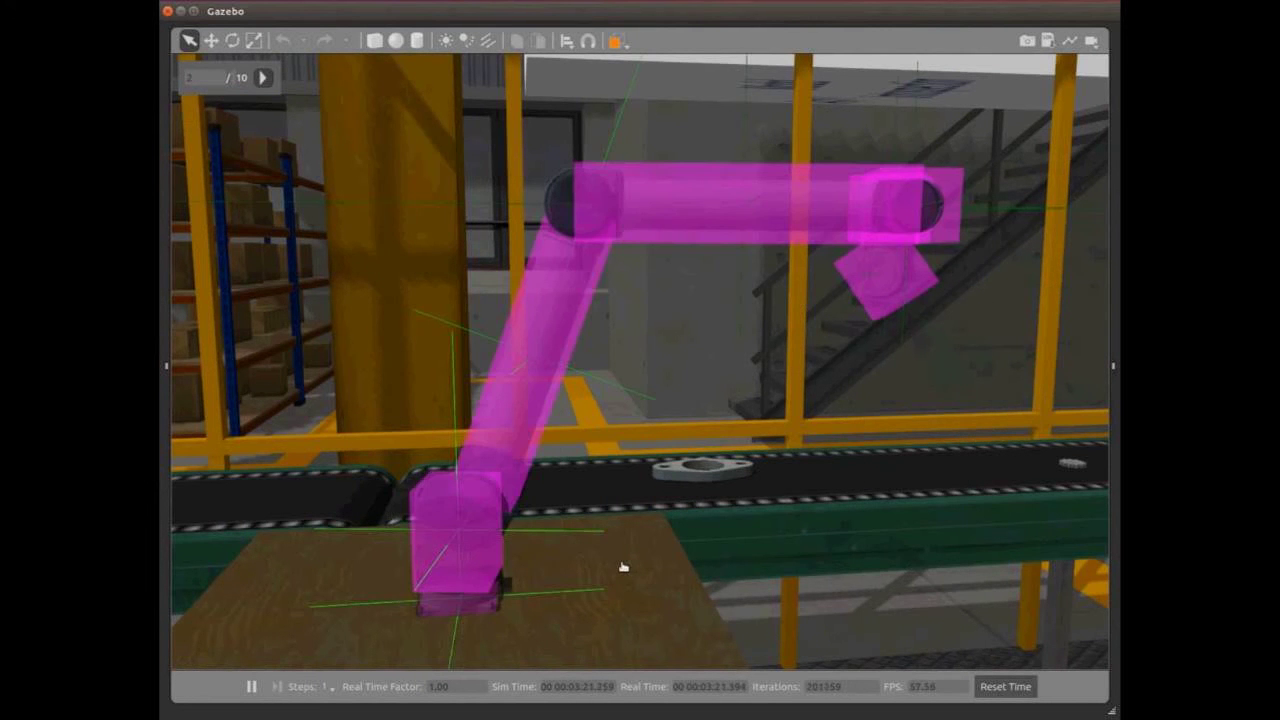
mouse_move(622, 567)
middle_down()
mouse_move(743, 557)
mouse_move(624, 554)
middle_up()
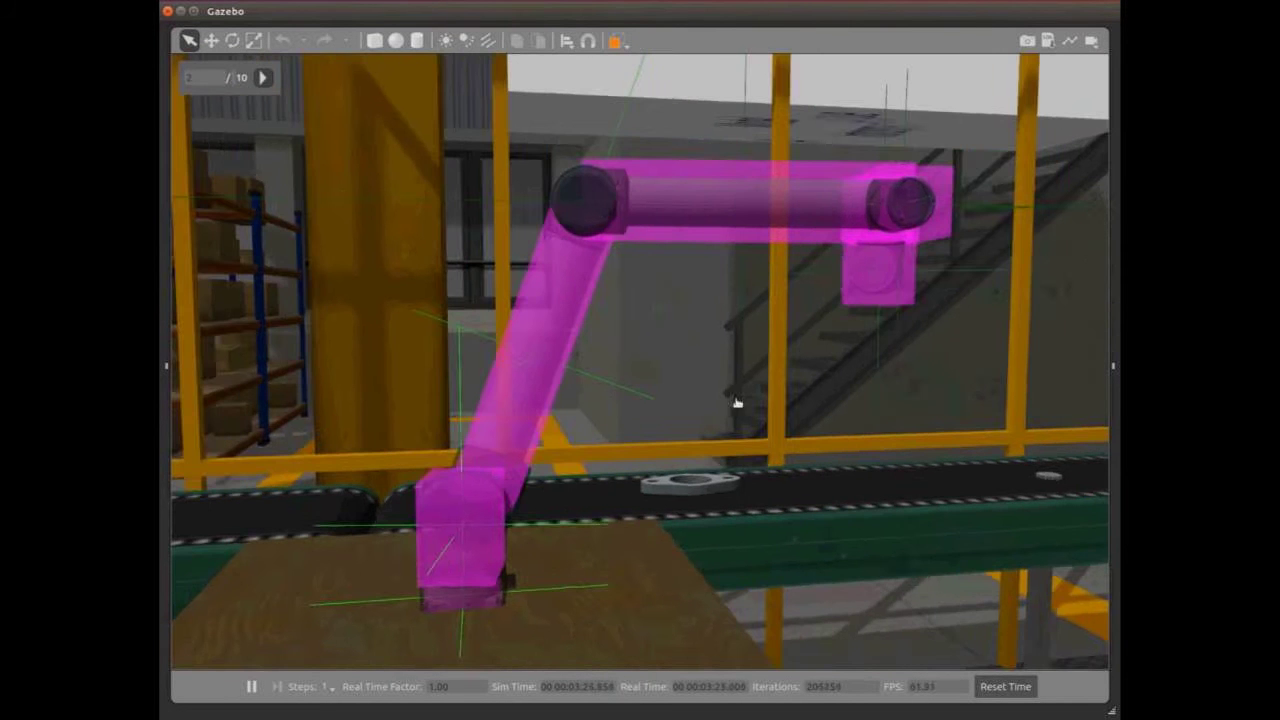
middle_drag(843, 227, 838, 241)
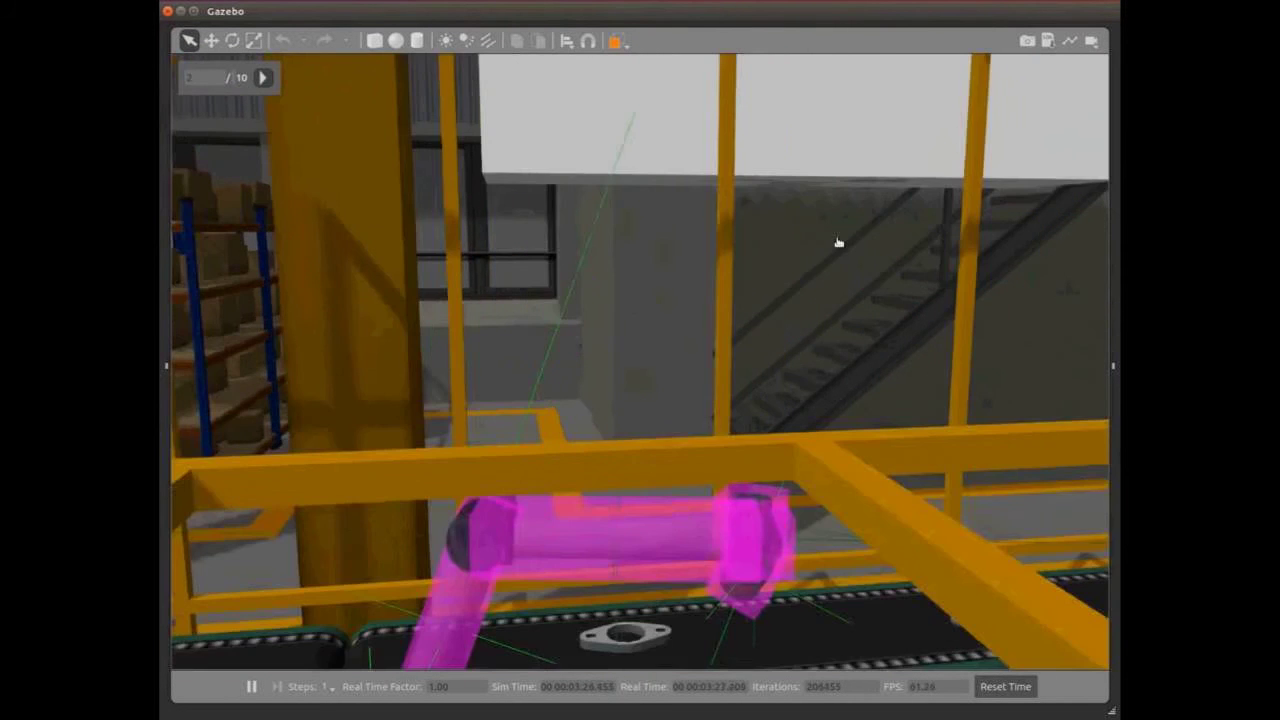
scroll(839, 243, up, 3)
scroll(845, 228, down, 2)
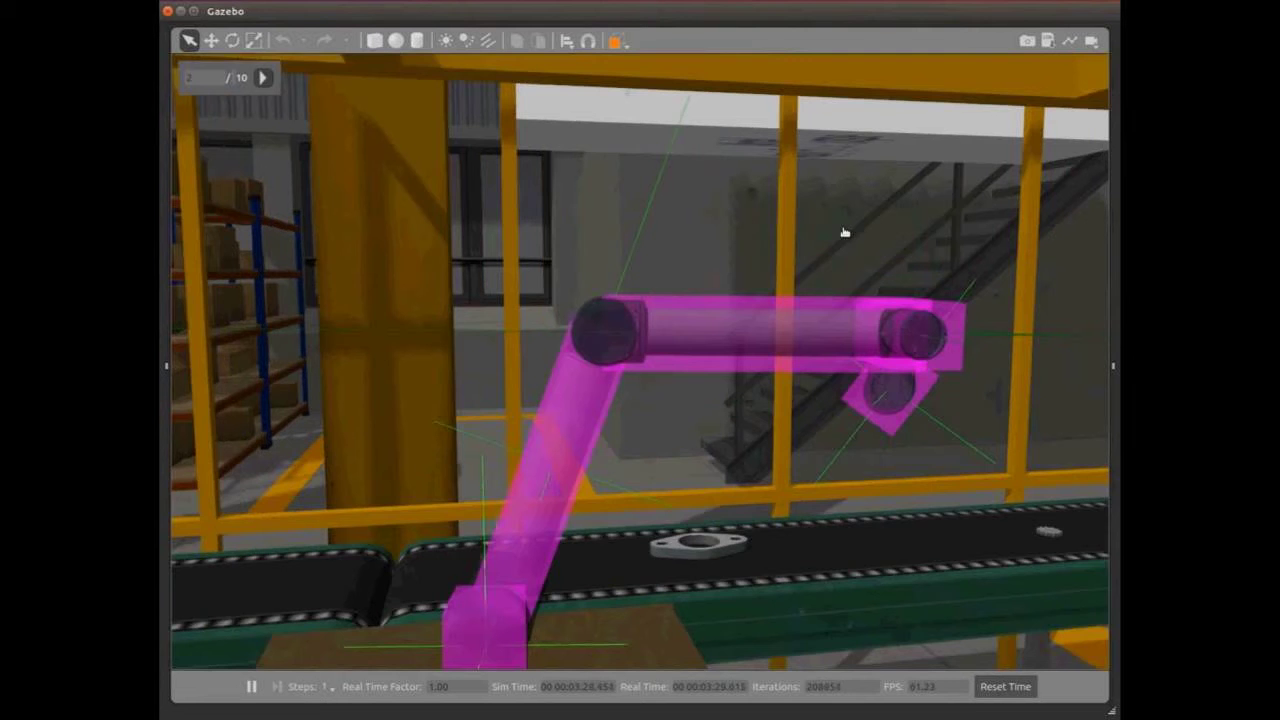
middle_drag(845, 232, 850, 232)
middle_drag(646, 633, 669, 511)
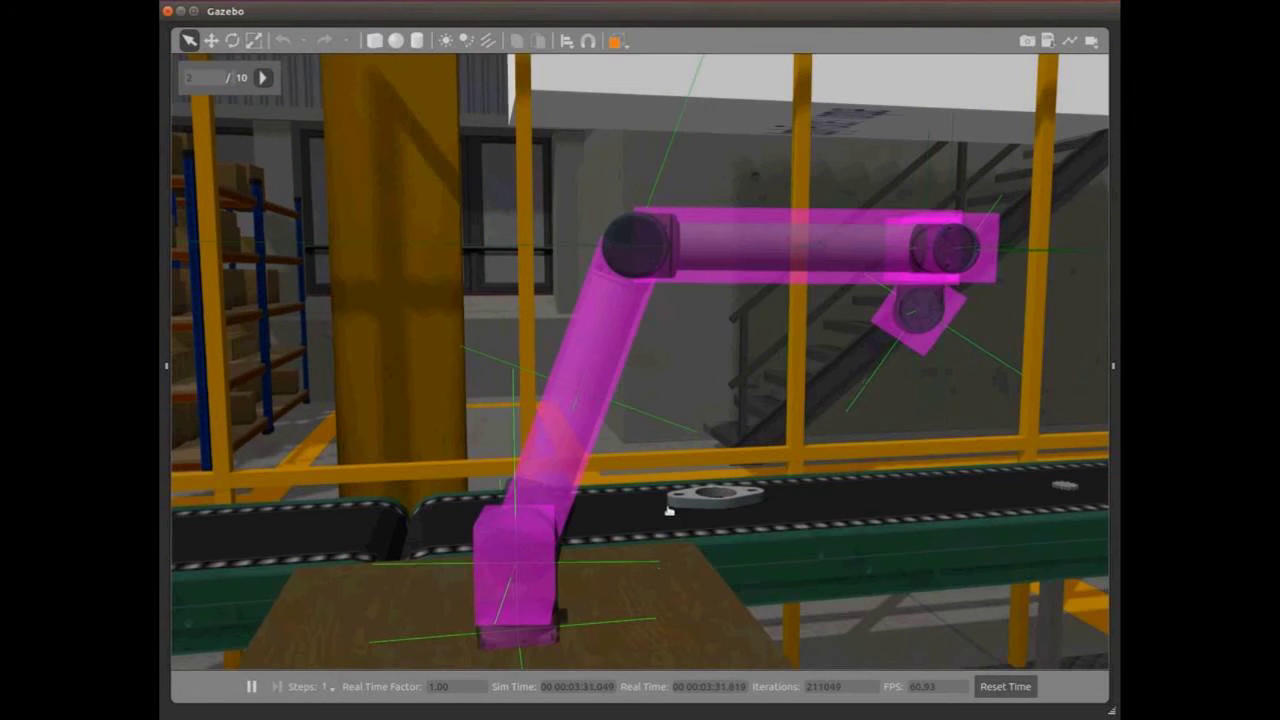
Step: Hide the robot arm's inertia boxes and show its collision shapes, examining the deselected arm from different sides
right_click(771, 247)
mouse_move(850, 327)
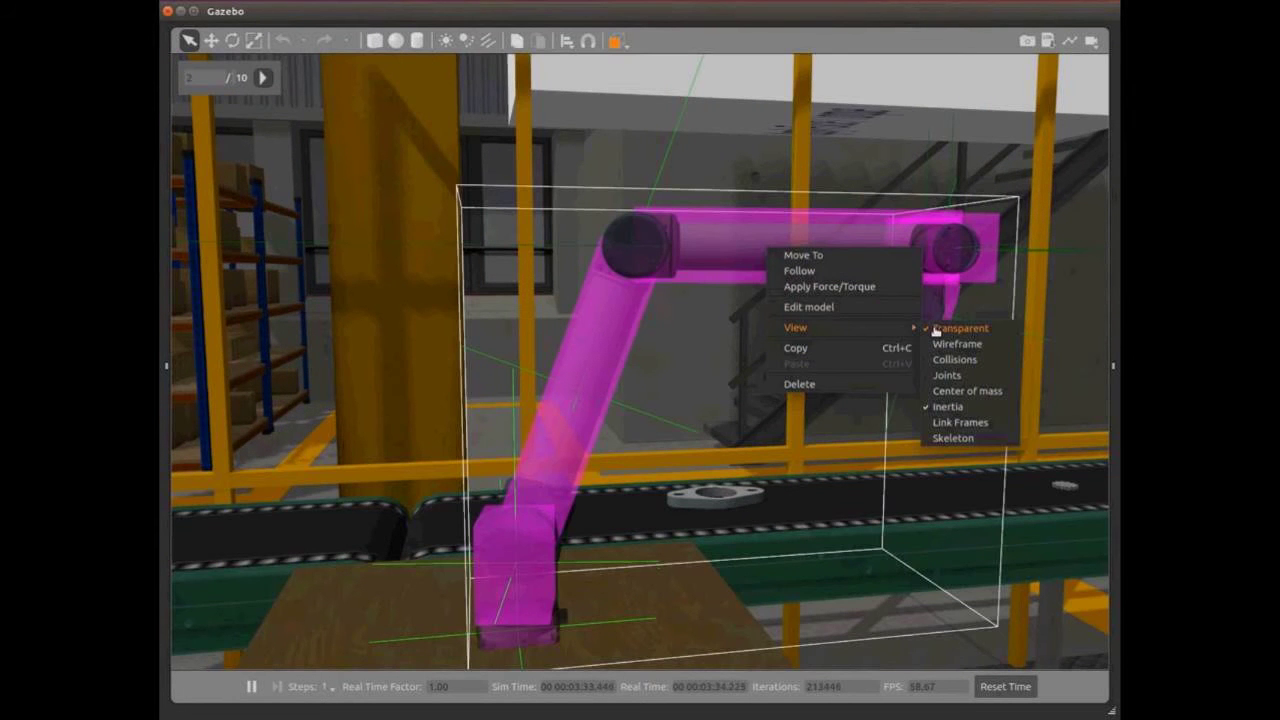
click(948, 407)
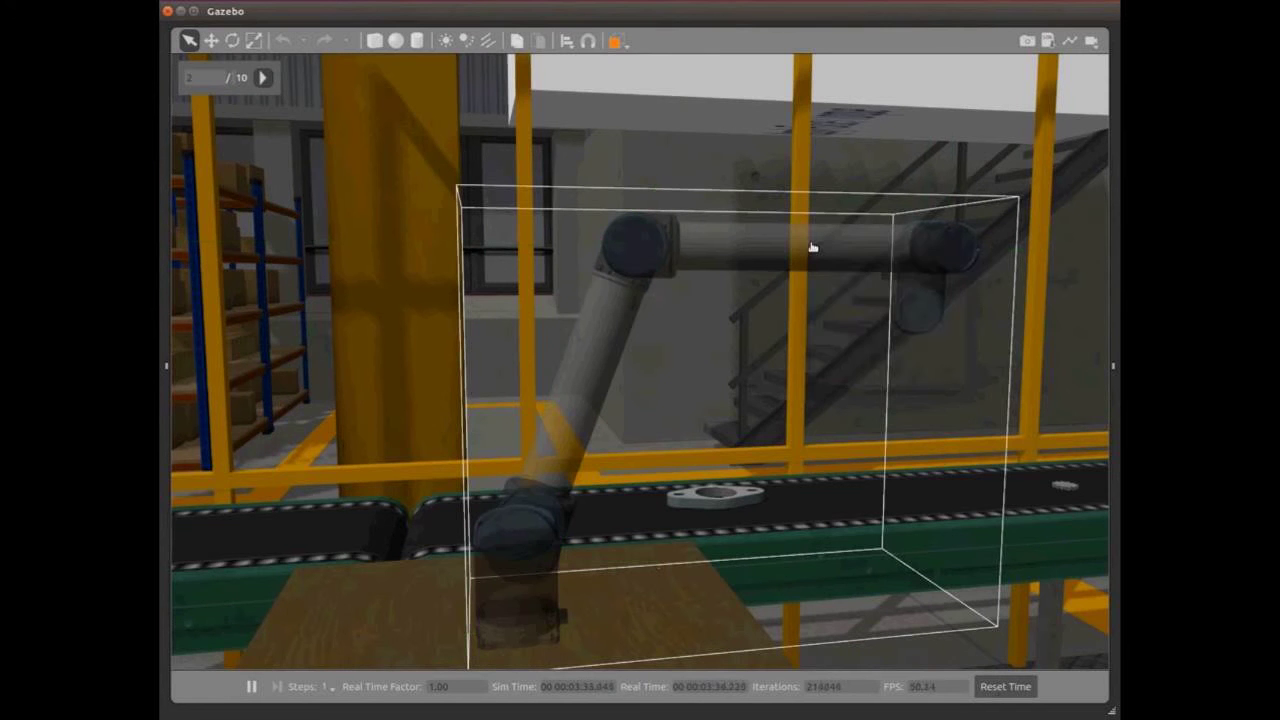
right_click(826, 247)
mouse_move(894, 325)
click(1000, 356)
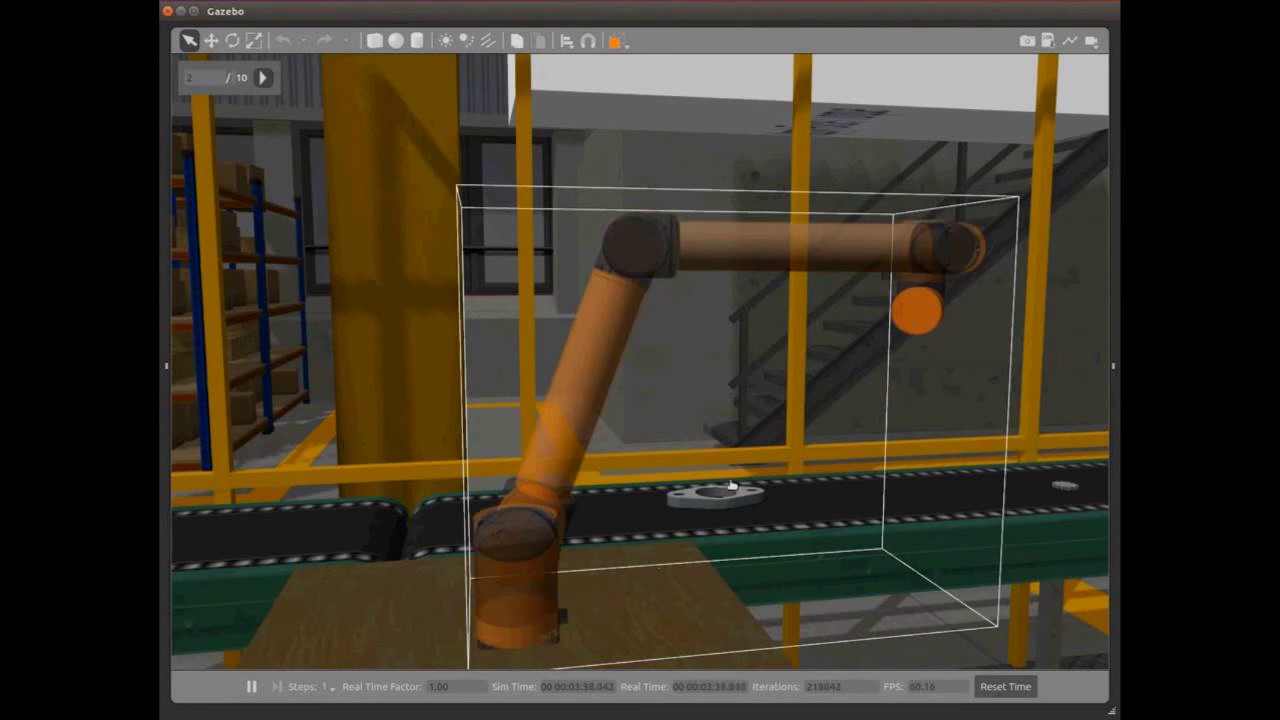
key(Escape)
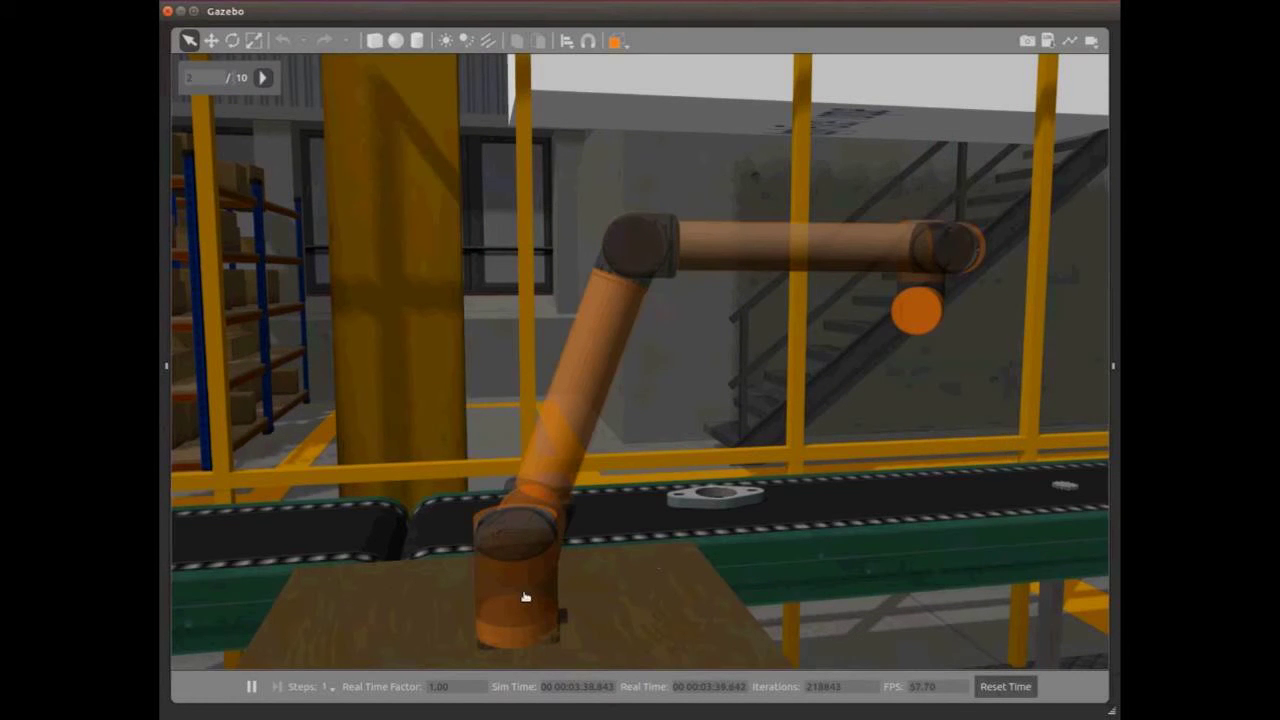
middle_drag(524, 595, 816, 533)
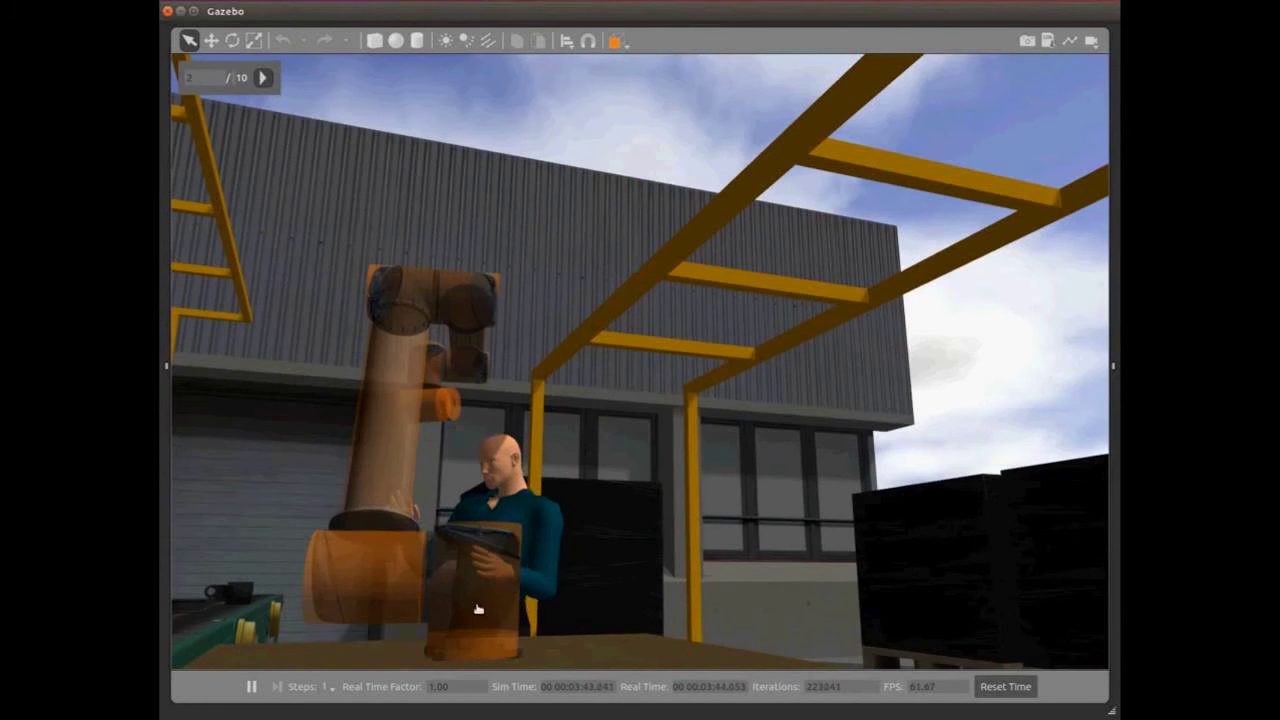
middle_drag(478, 609, 668, 289)
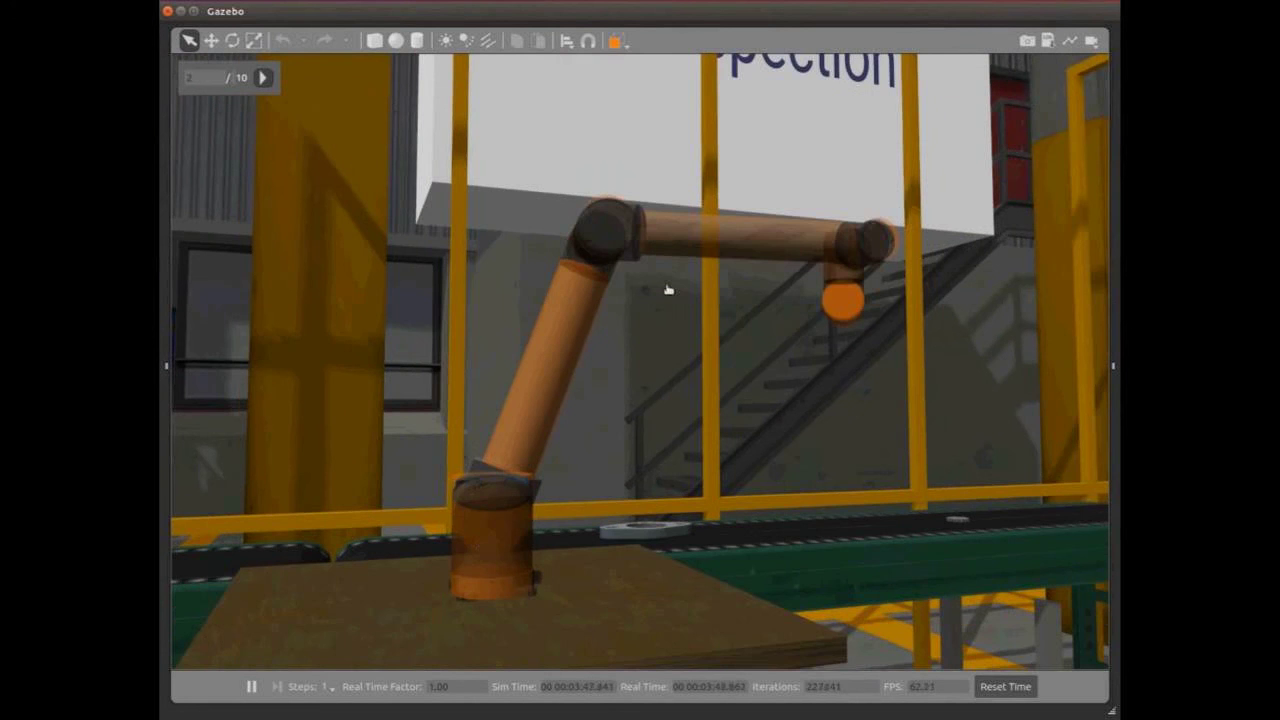
Step: Hide the robot arm's collision shapes and turn off its transparency
right_click(703, 240)
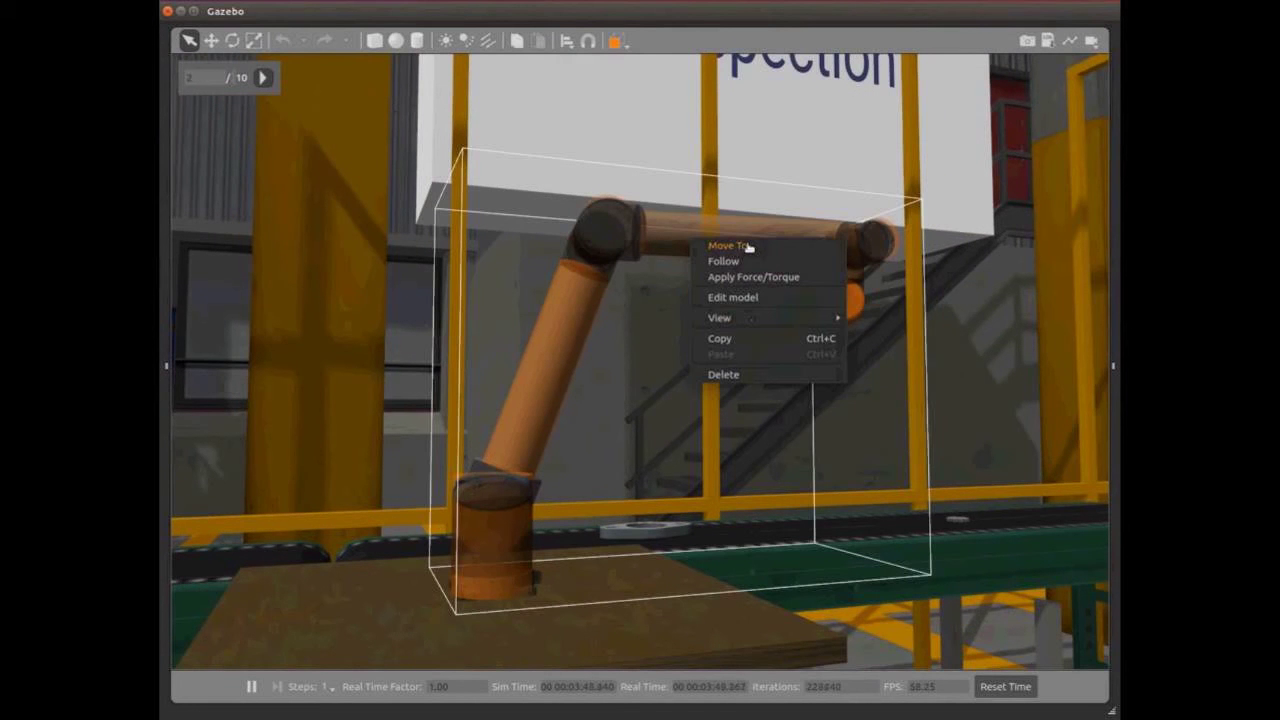
click(747, 246)
right_click(733, 237)
mouse_move(800, 313)
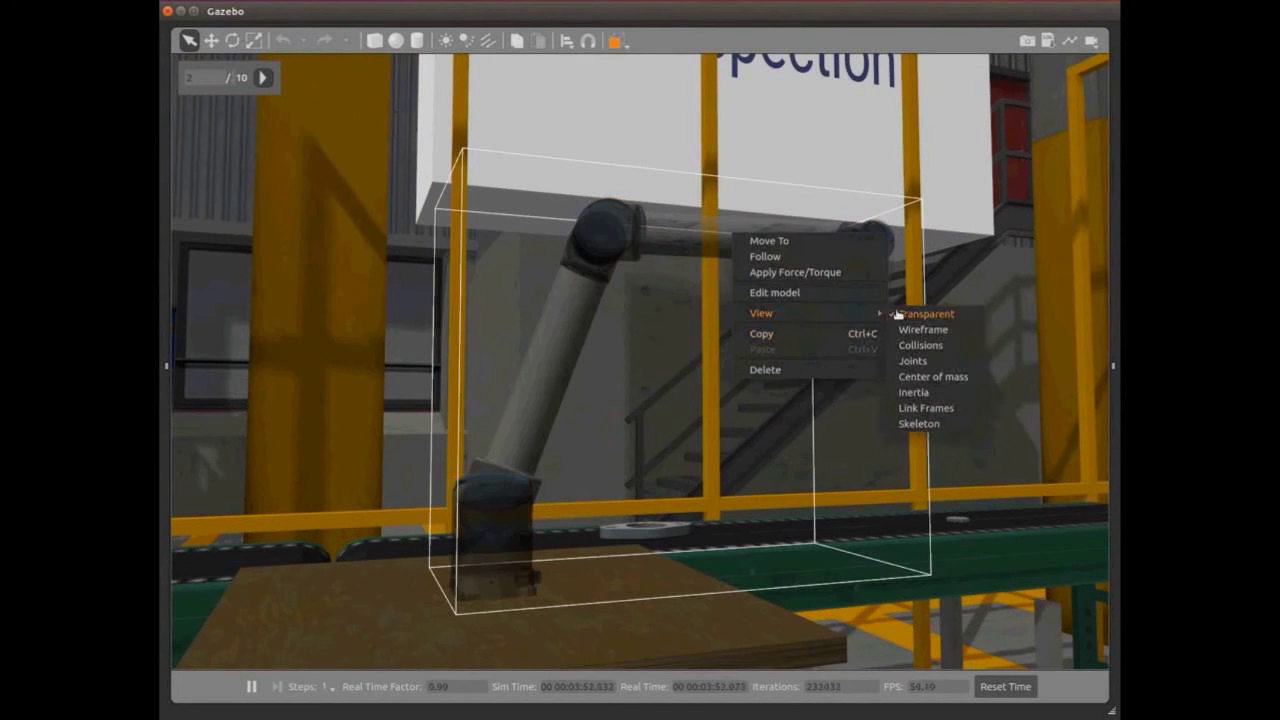
click(897, 315)
Step: Advance to the Contact visualization slide and turn on the display of contacts
key(Right)
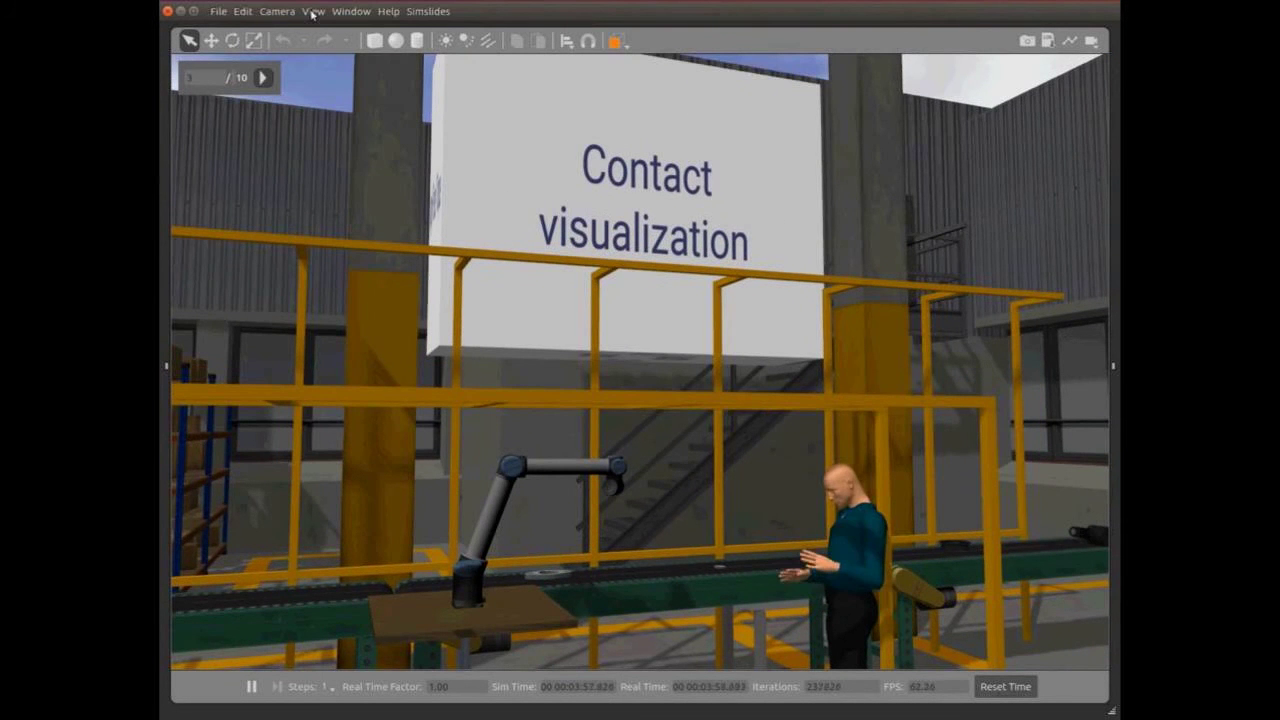
click(313, 13)
click(343, 163)
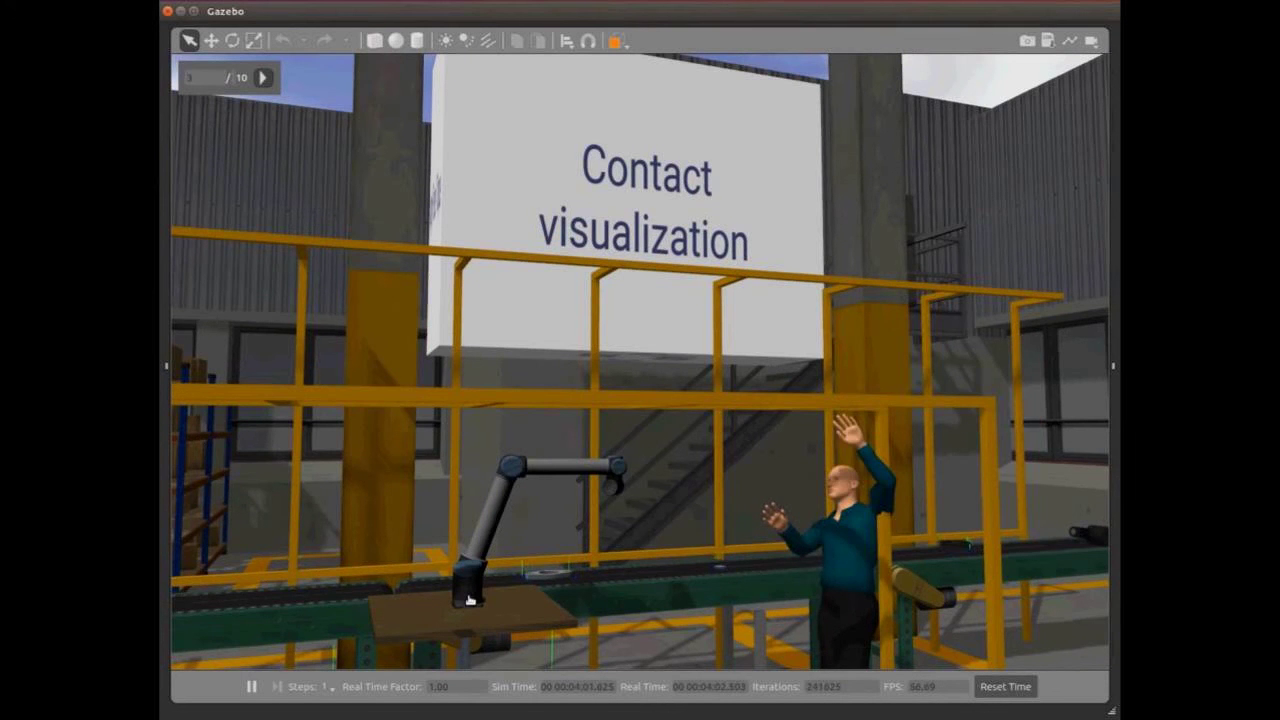
Step: Examine the contact markers around the parts on the conveyor belt up close and from different angles
middle_drag(470, 600, 732, 614)
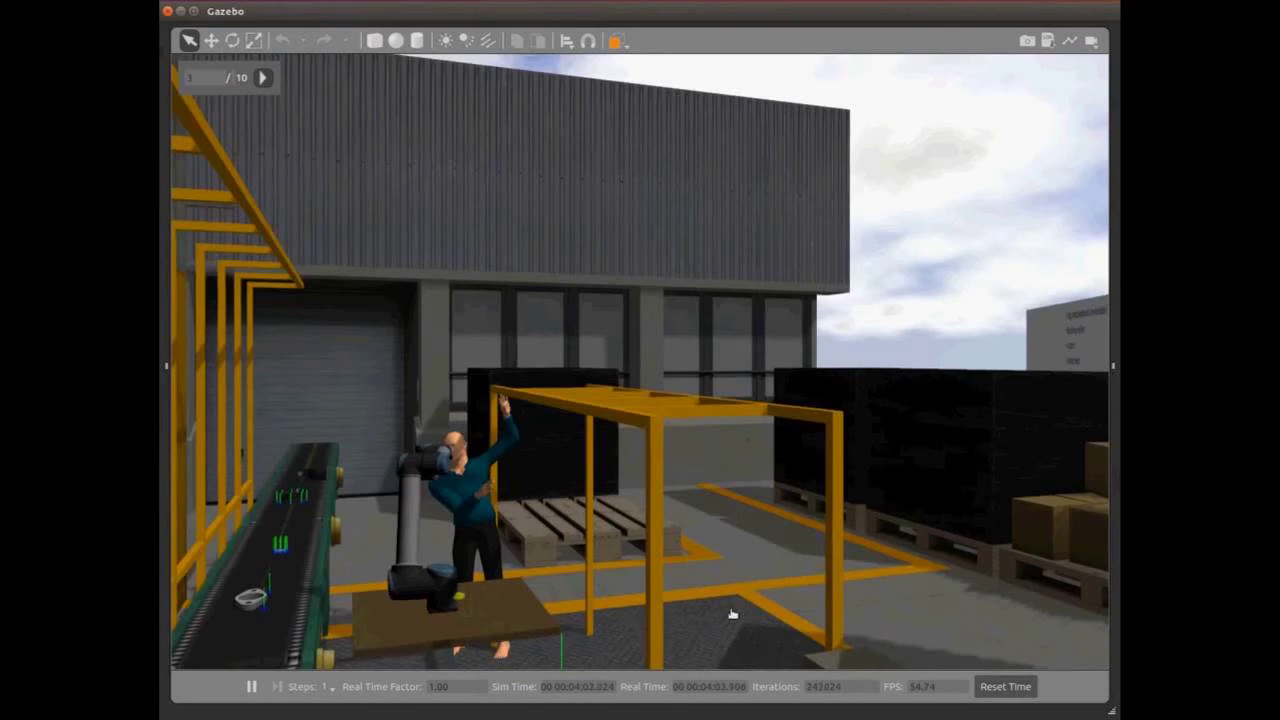
drag(396, 606, 533, 608)
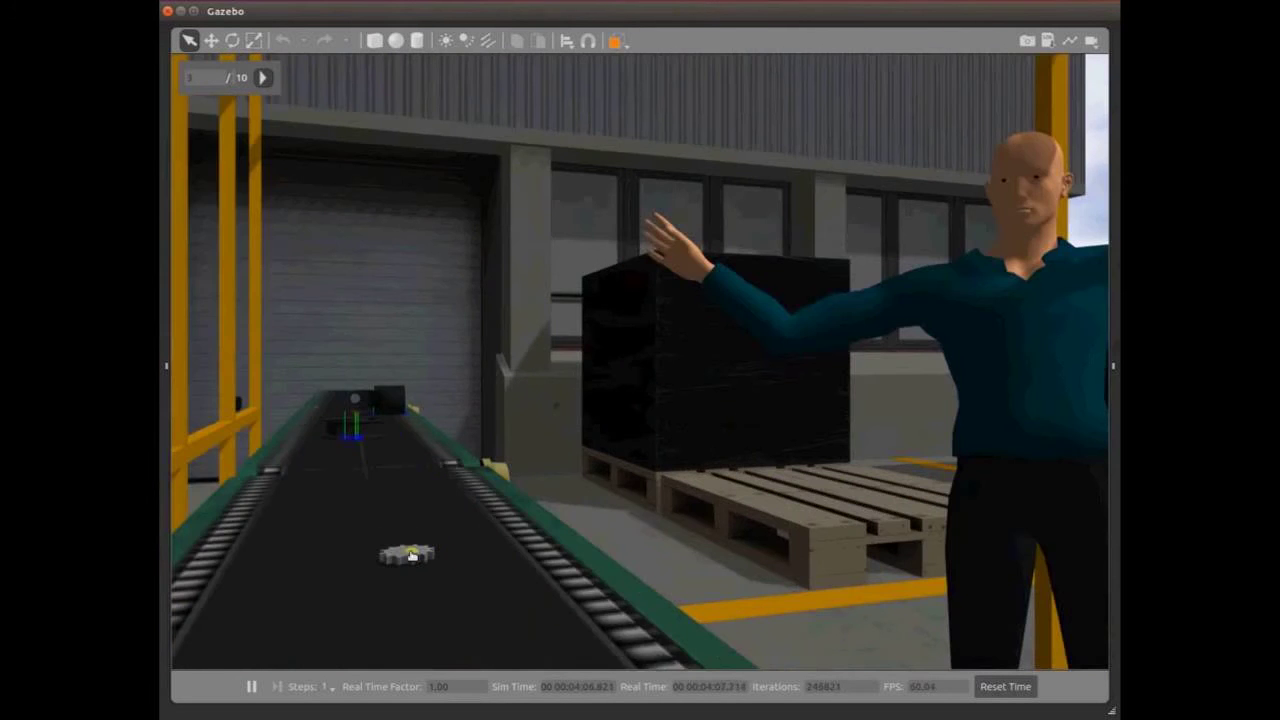
scroll(405, 560, down, 2)
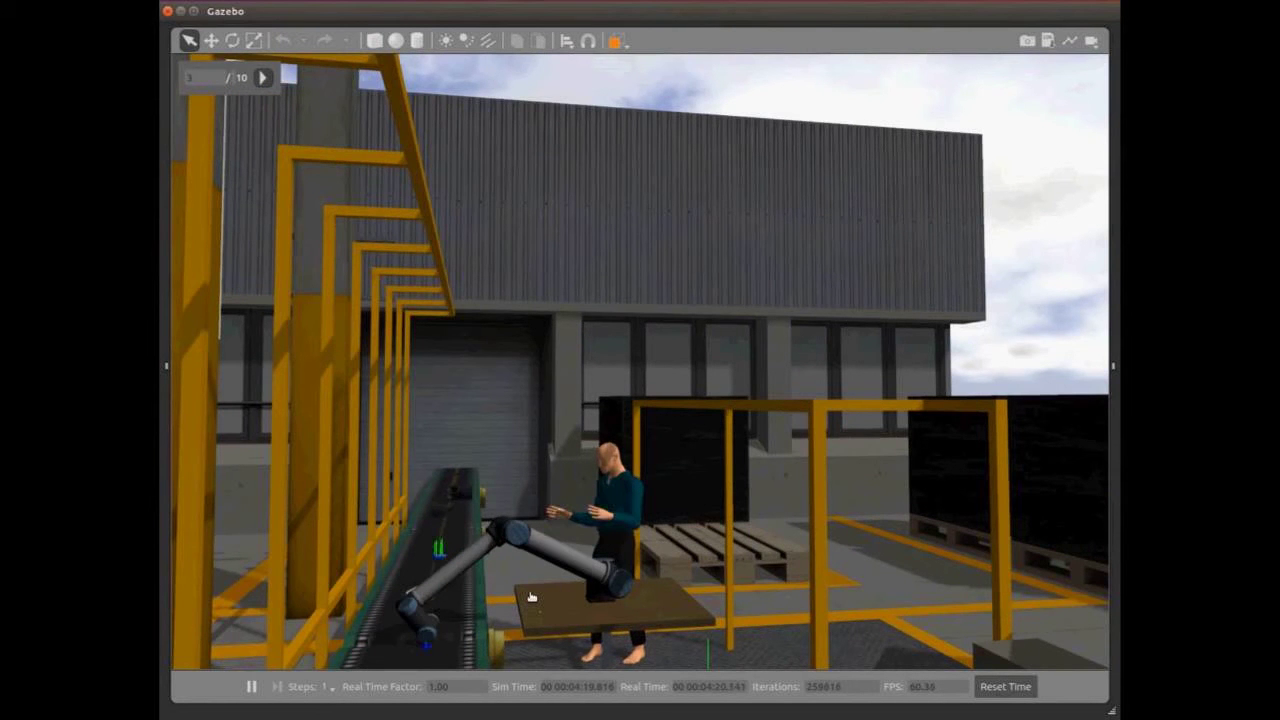
scroll(531, 597, up, 3)
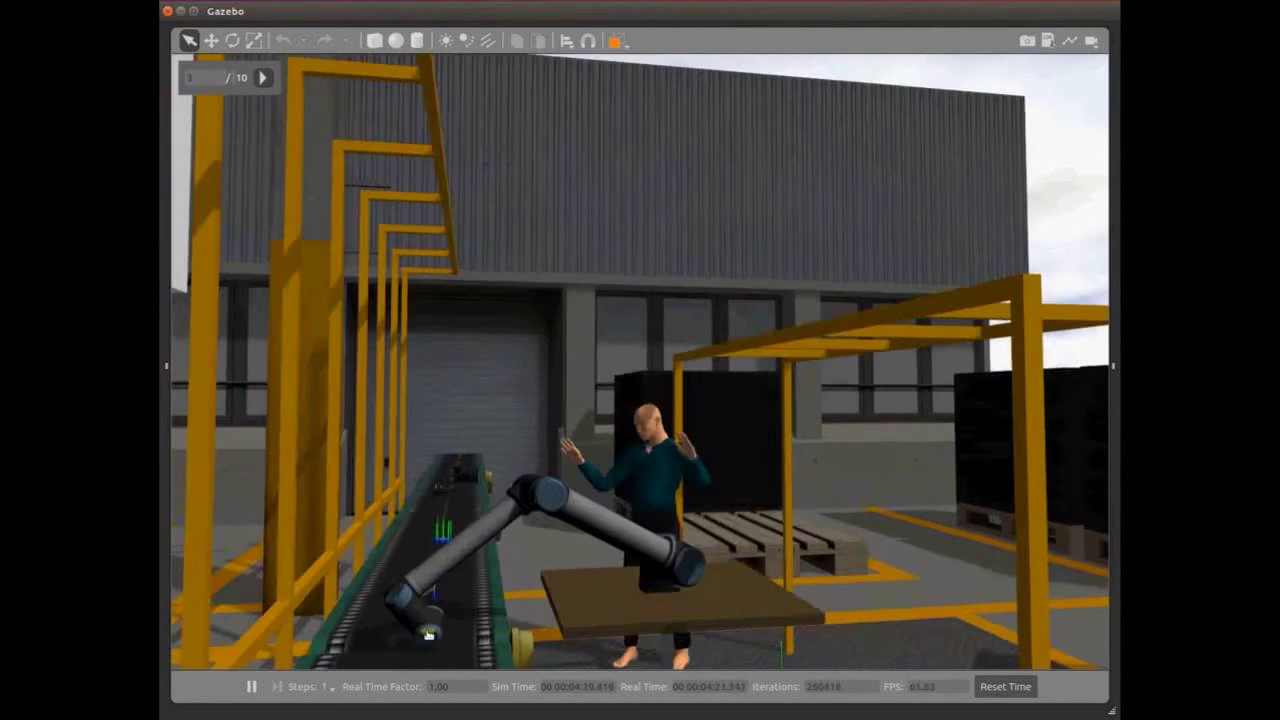
scroll(427, 635, up, 3)
scroll(437, 528, up, 3)
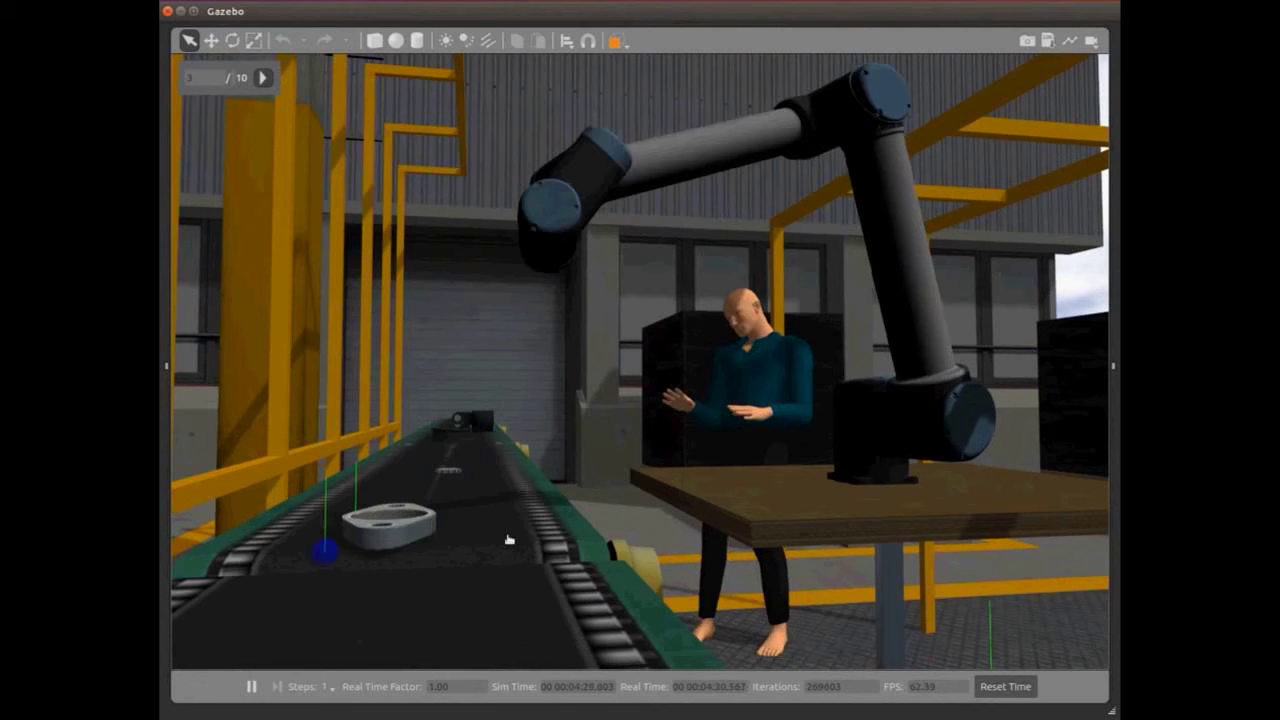
scroll(769, 490, down, 3)
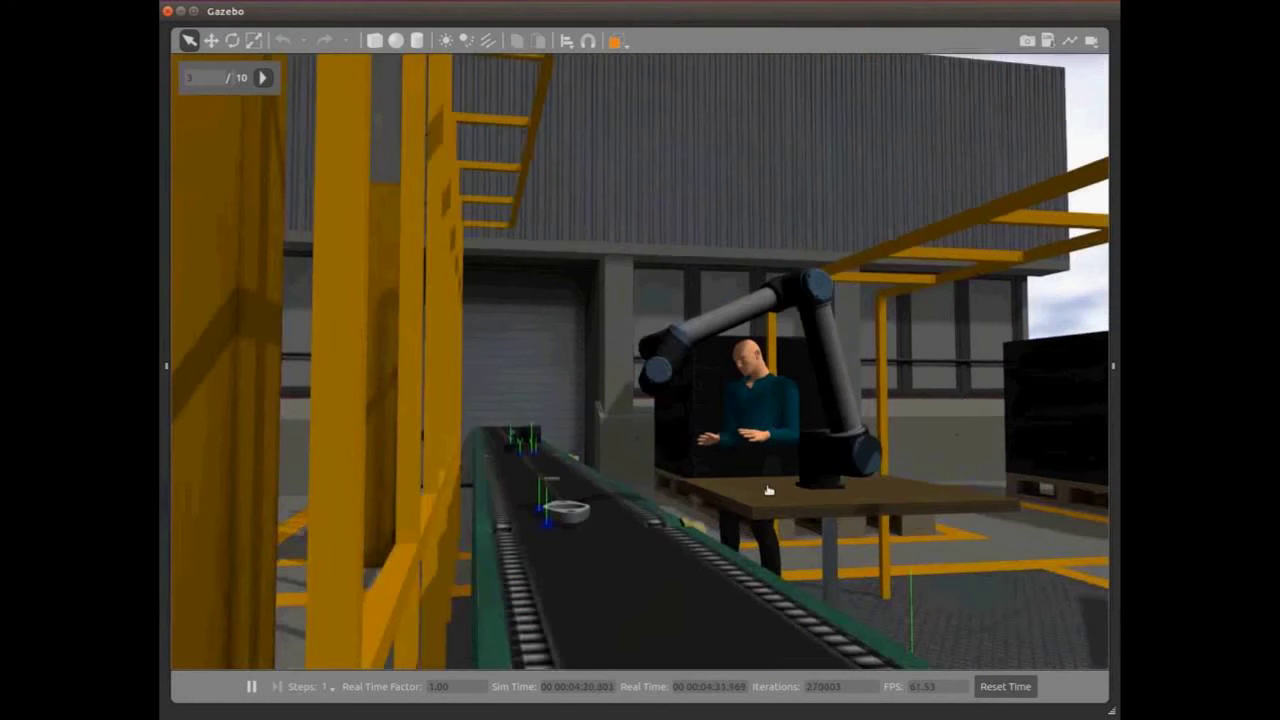
middle_drag(768, 490, 697, 527)
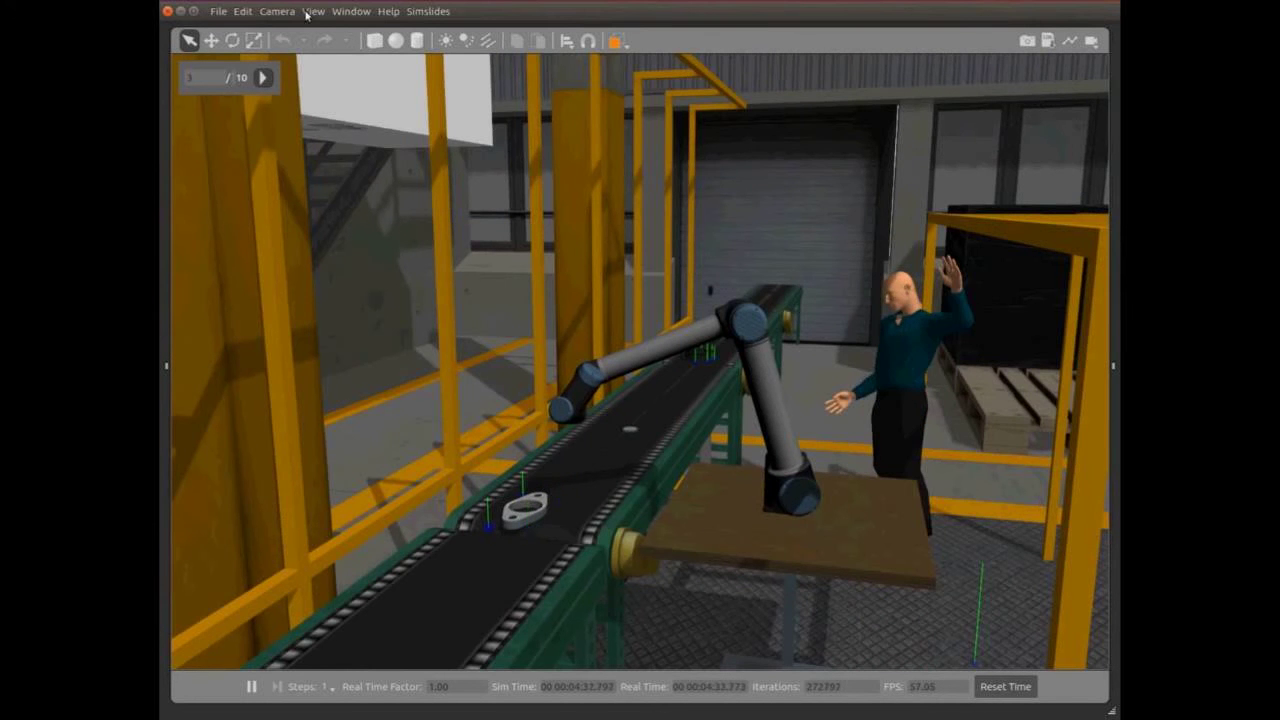
Step: Turn off the display of contacts and advance to the Visual markers slide
click(313, 11)
click(343, 163)
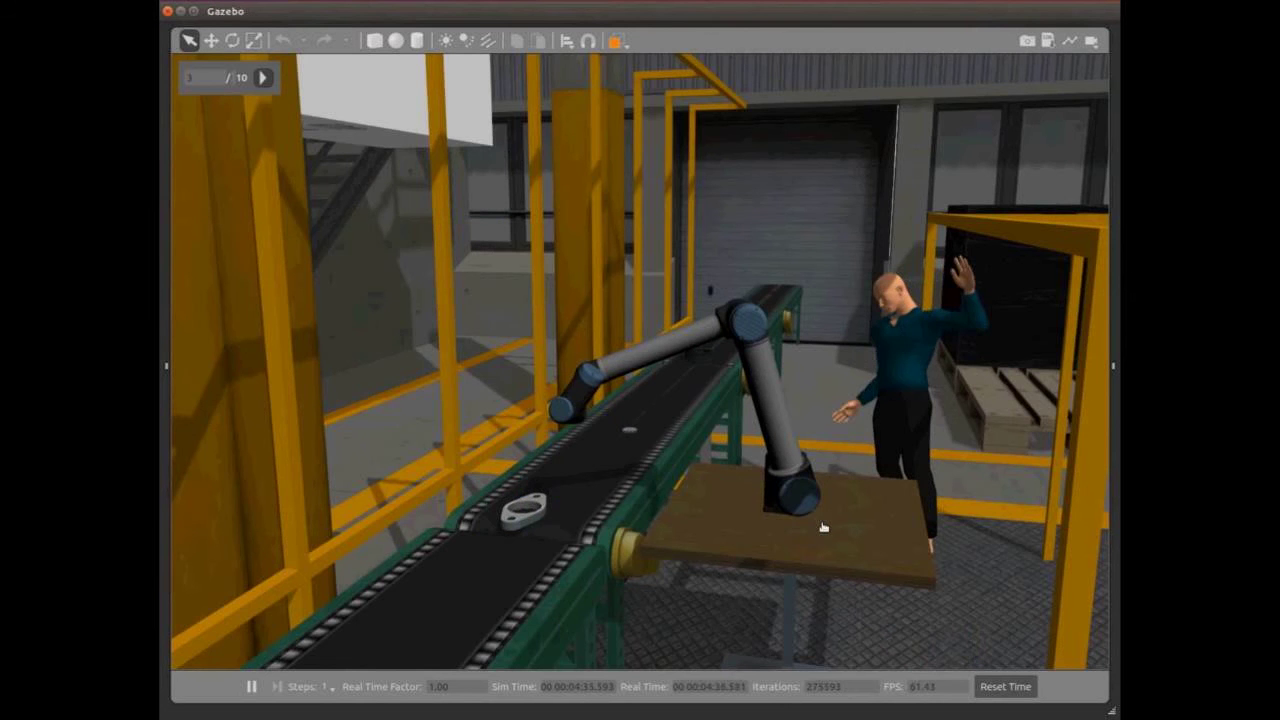
middle_drag(823, 527, 838, 517)
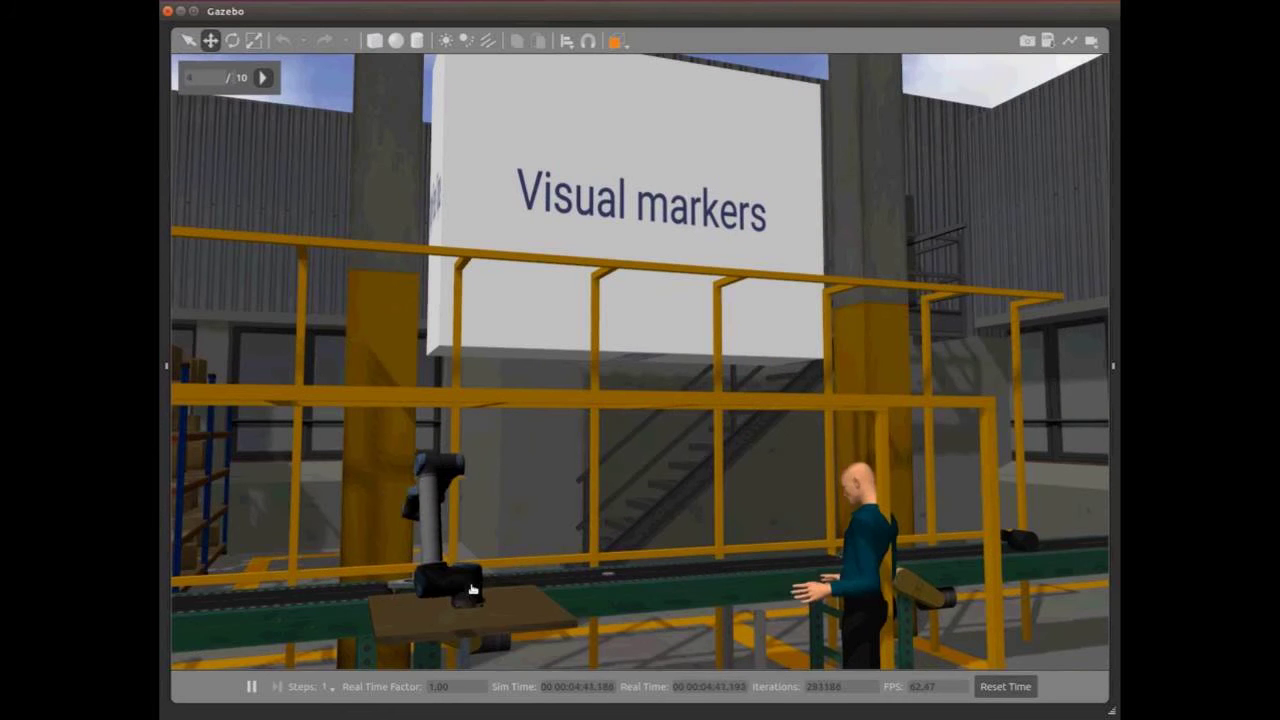
Step: Return to selection mode and make Layer 0 visible, examining the visual marker around the robot arm from the side
key(t)
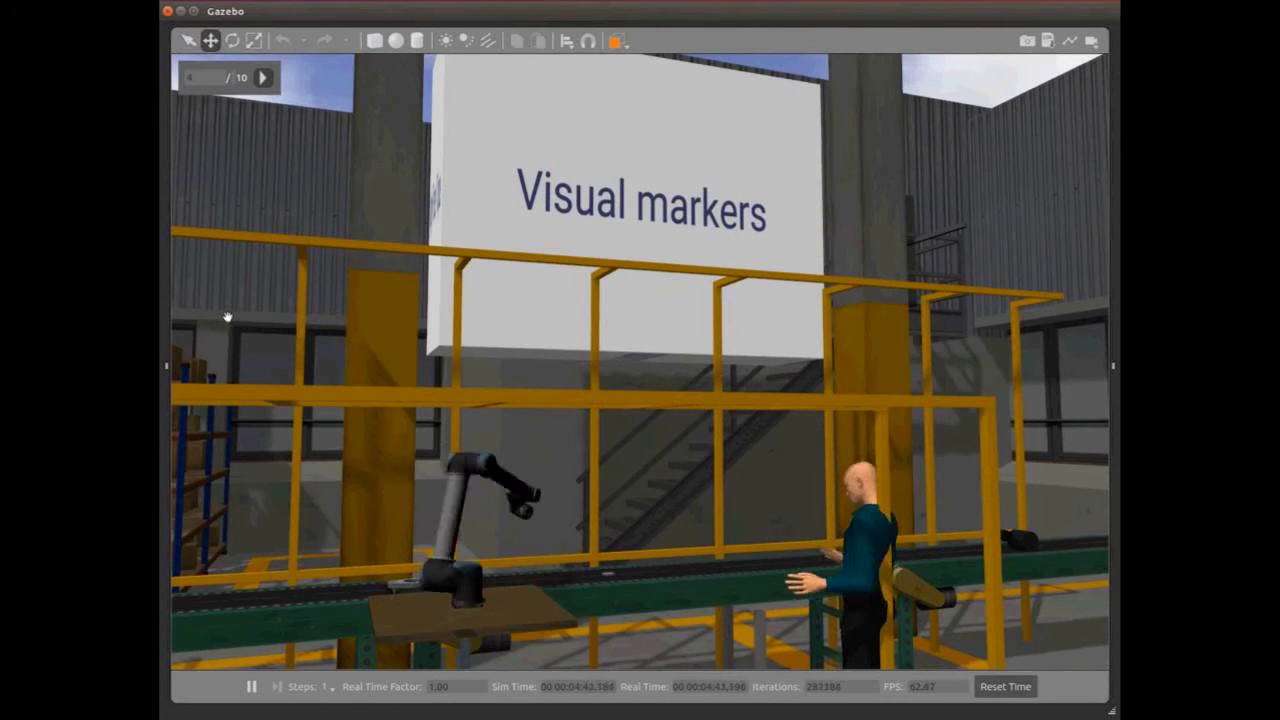
click(167, 370)
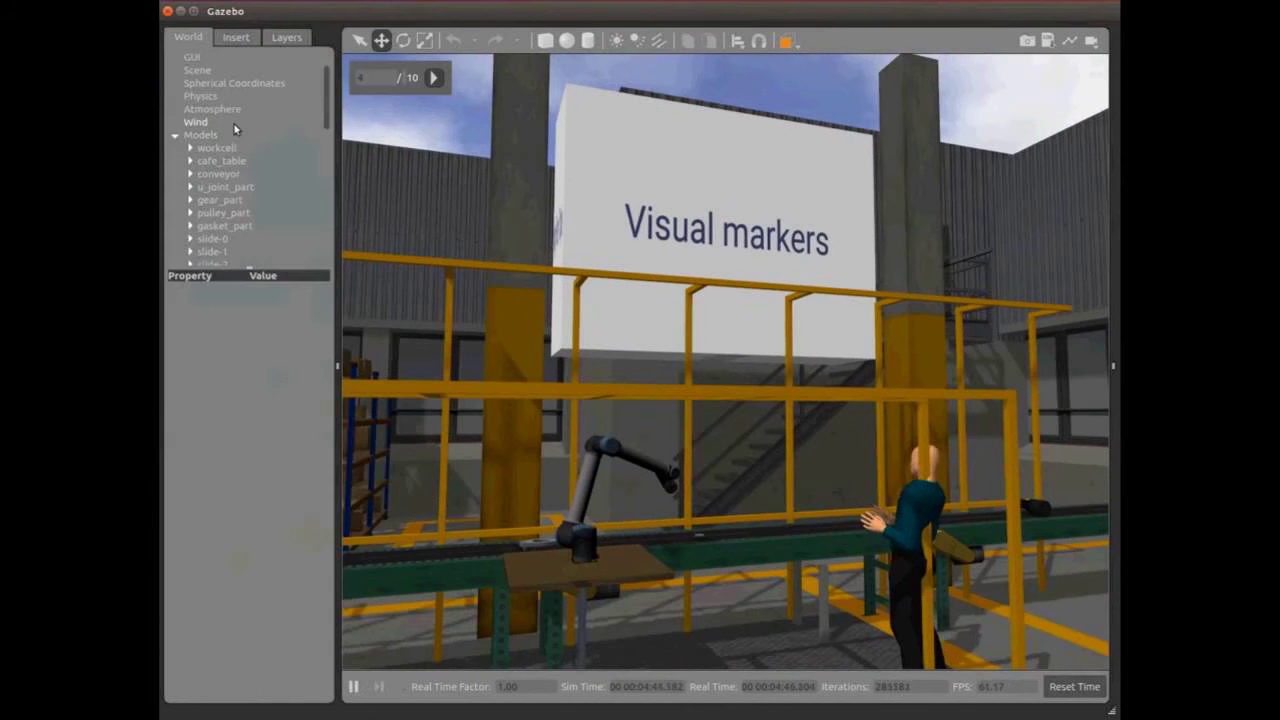
click(287, 37)
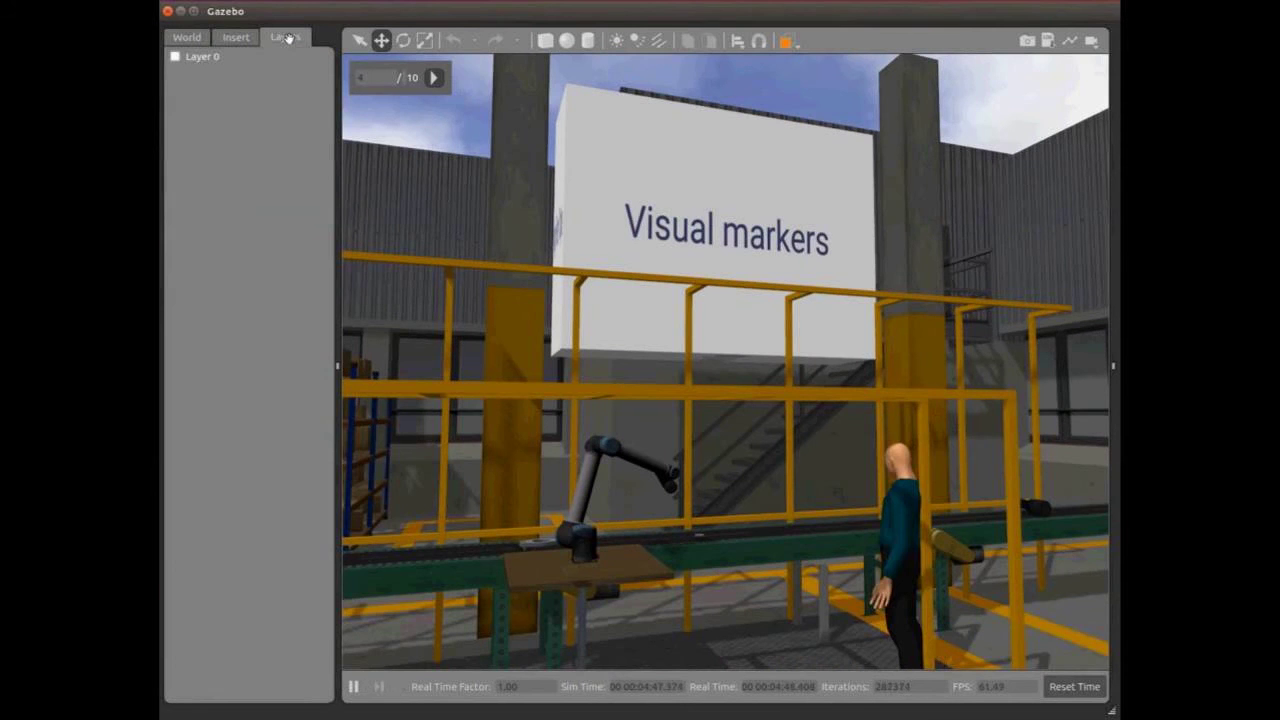
key(Escape)
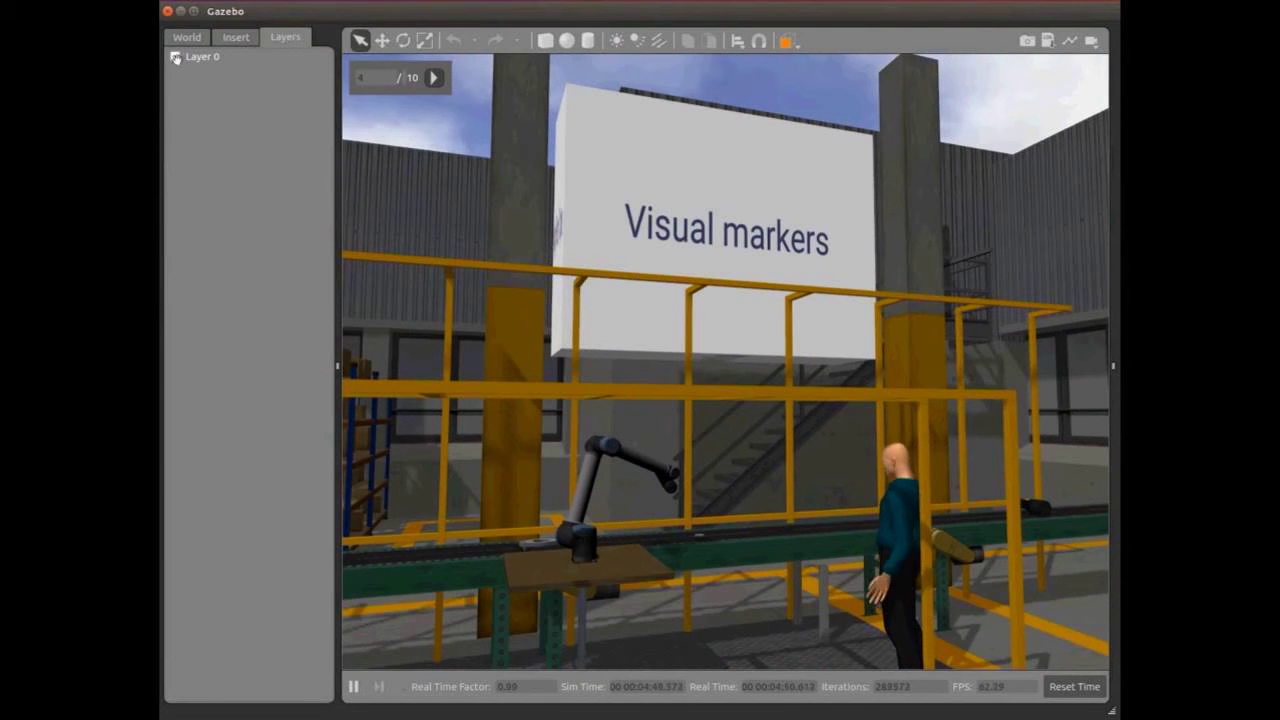
click(175, 57)
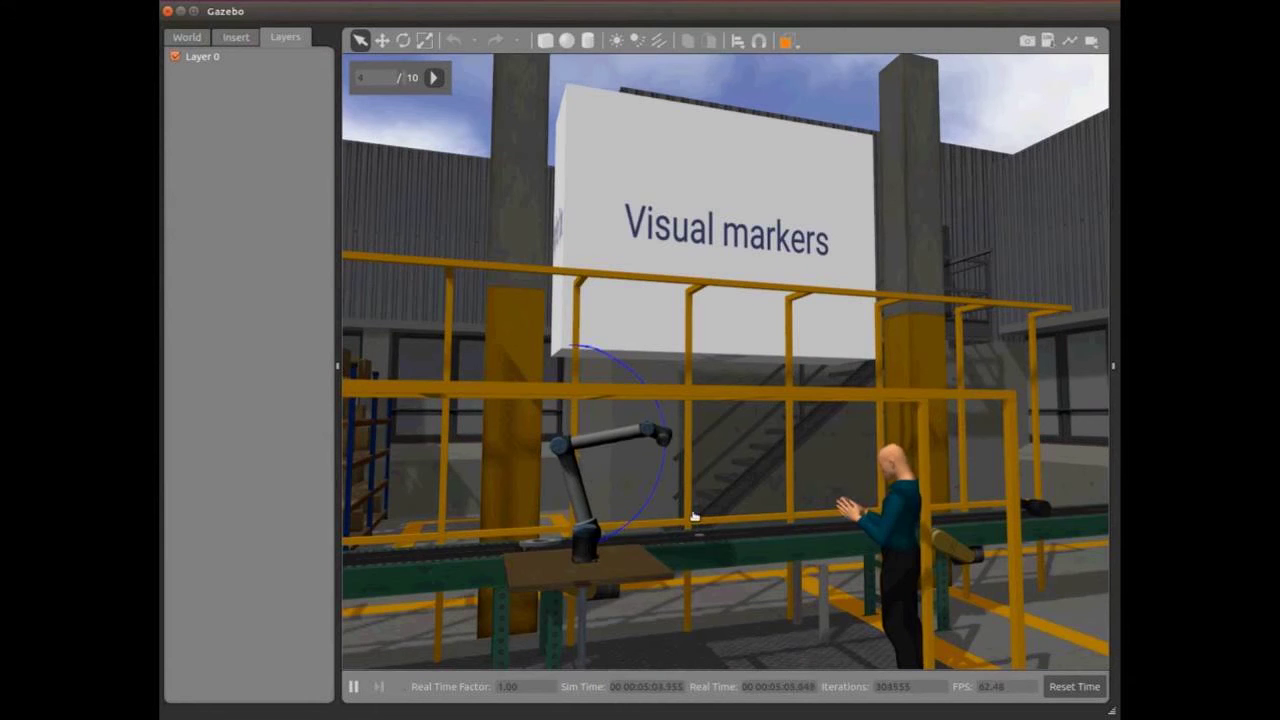
mouse_move(578, 550)
middle_down()
mouse_move(811, 558)
mouse_move(568, 541)
middle_up()
scroll(567, 541, up, 2)
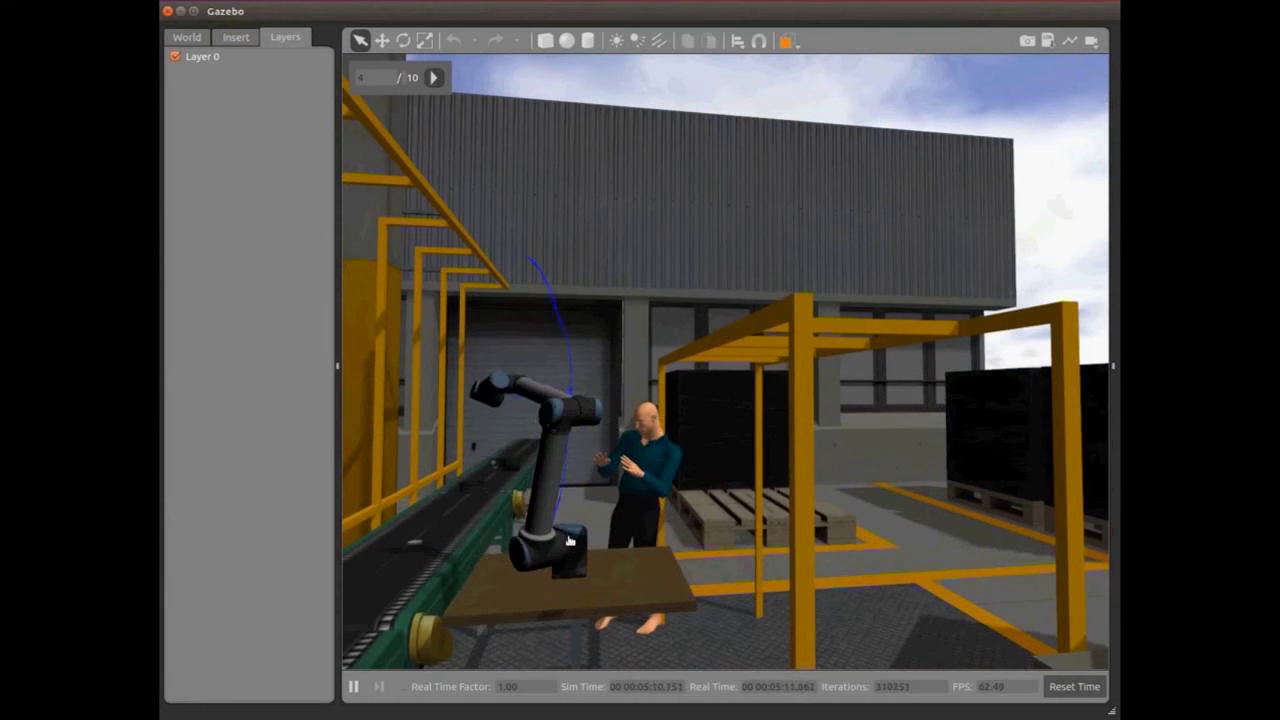
Step: Hide Layer 0, collapse the side panel and advance to the Model Editor slide
click(175, 56)
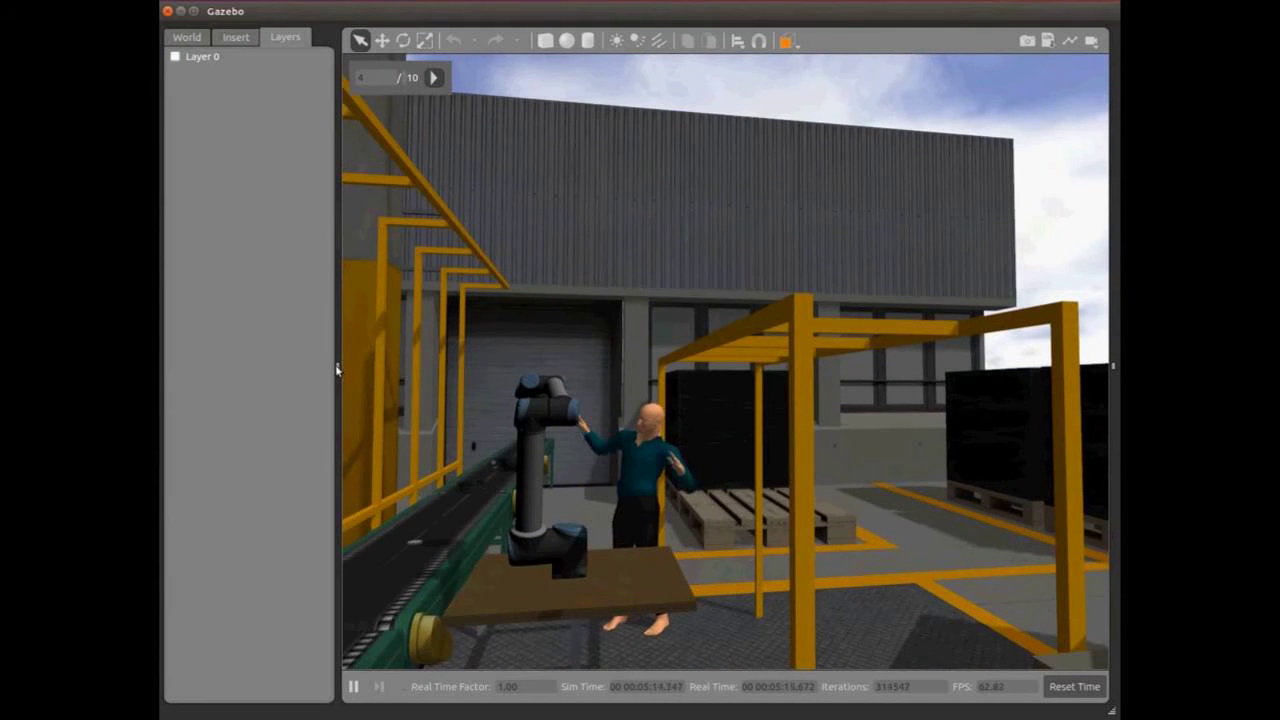
click(336, 366)
middle_drag(517, 657, 461, 648)
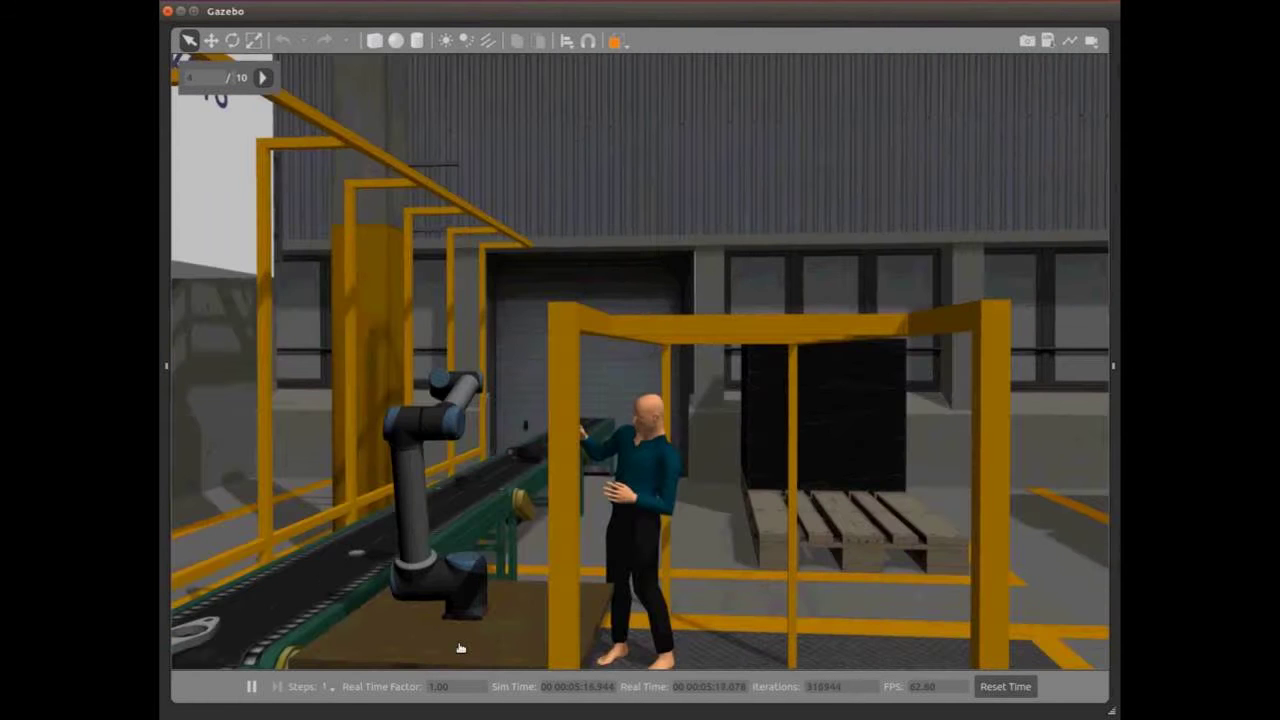
key(Right)
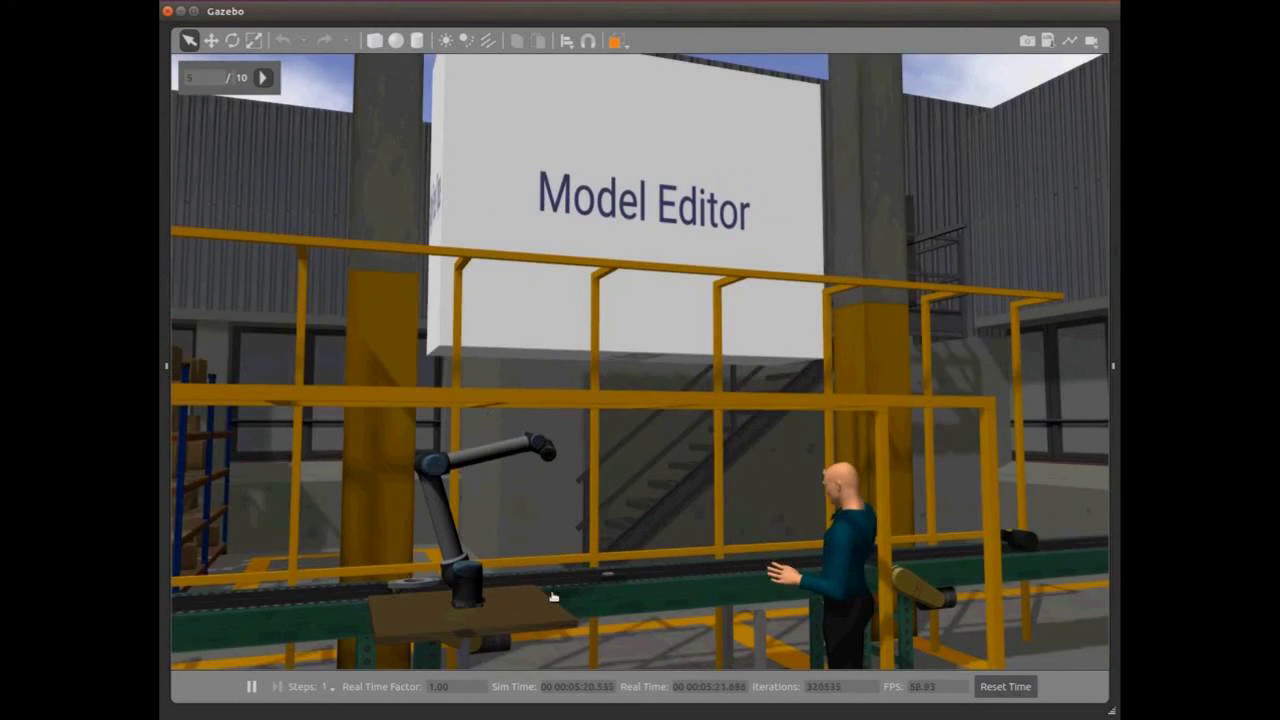
Step: Open the robot arm in the model editor and frame the whole arm from the side
scroll(468, 588, up, 5)
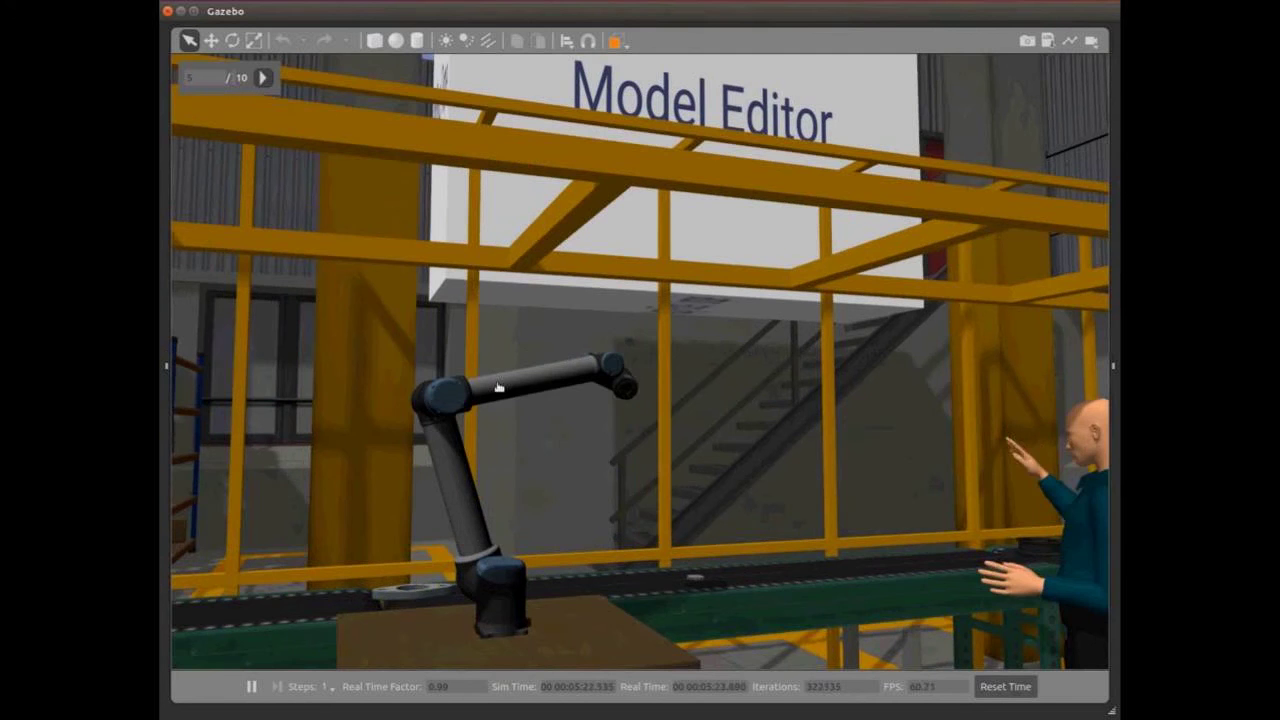
right_click(500, 384)
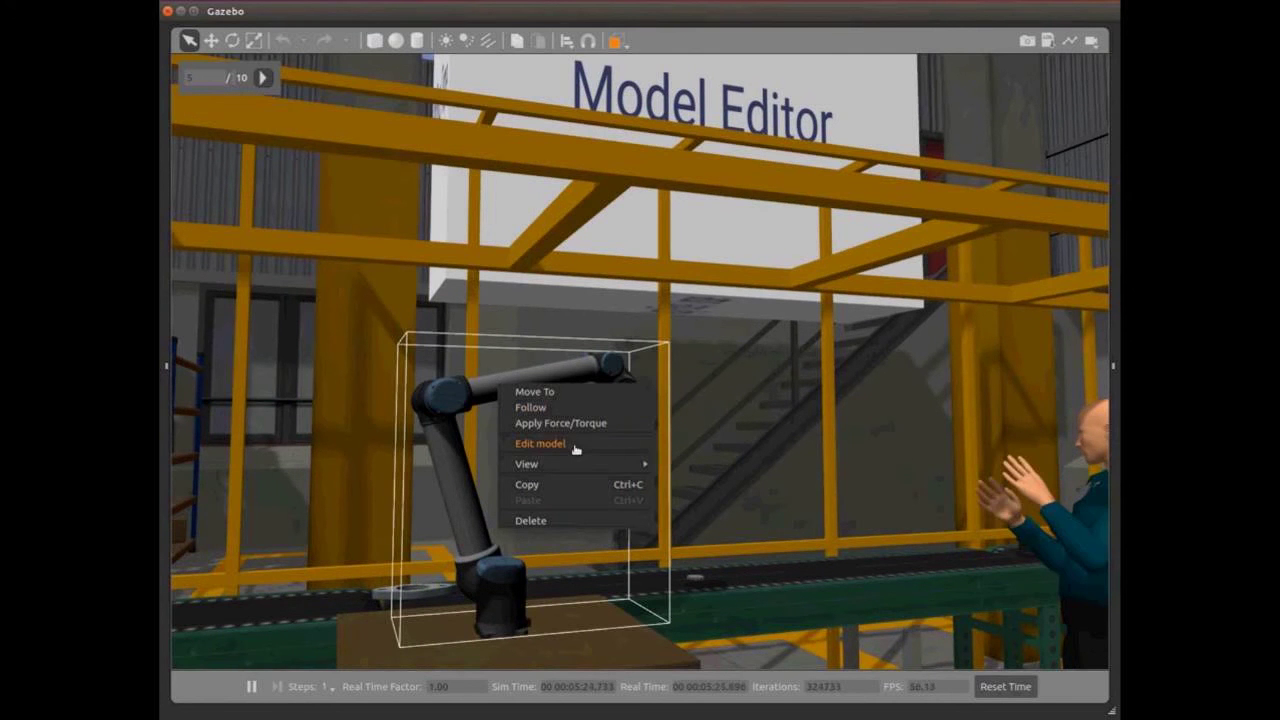
click(576, 446)
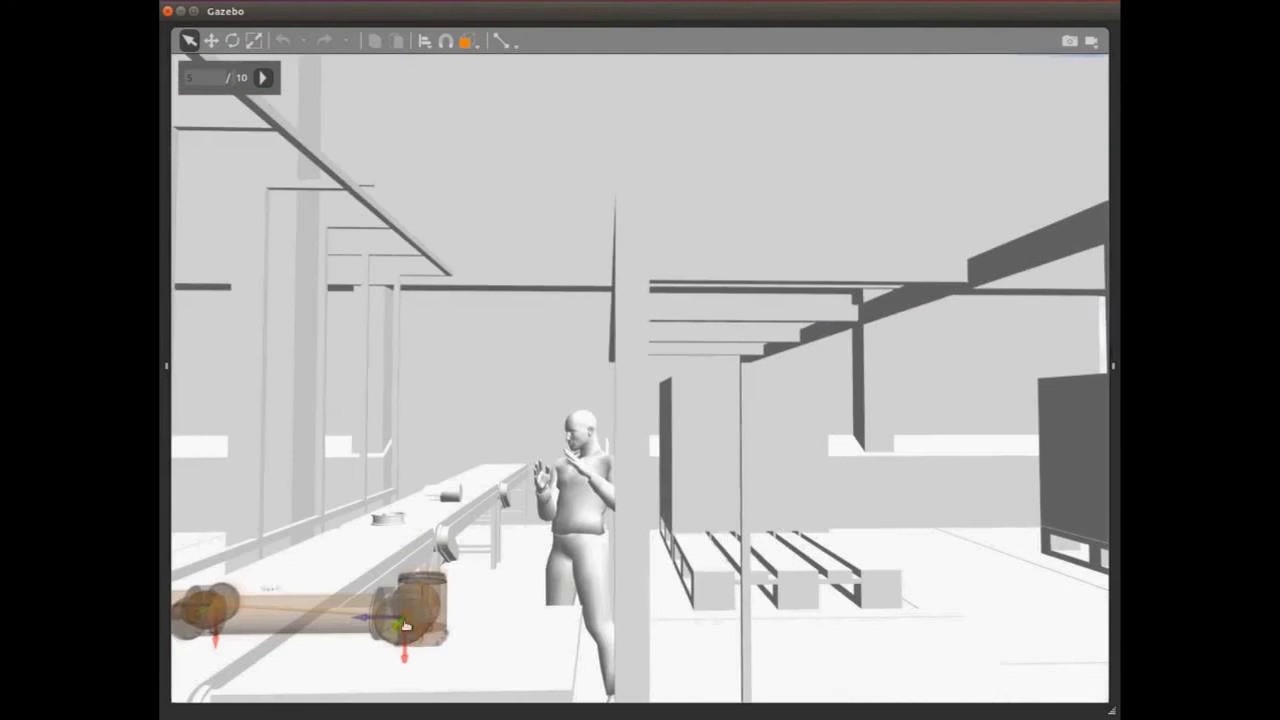
scroll(760, 548, up, 5)
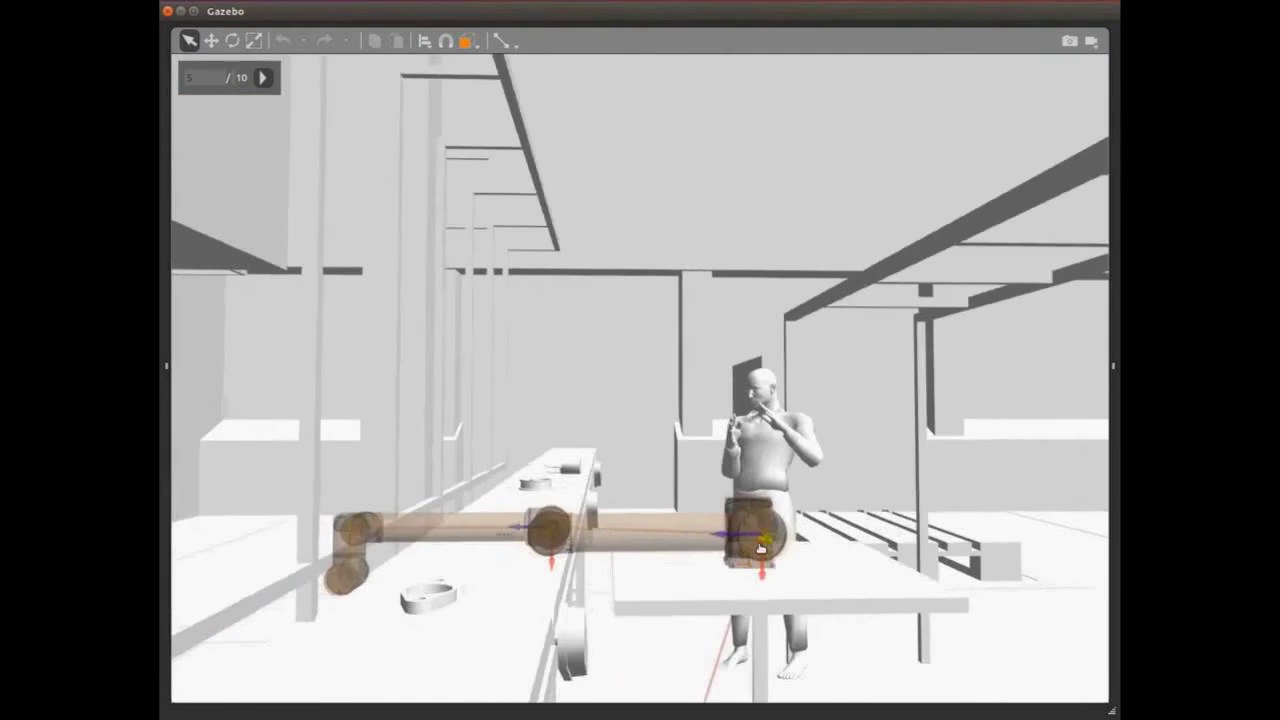
scroll(760, 548, up, 3)
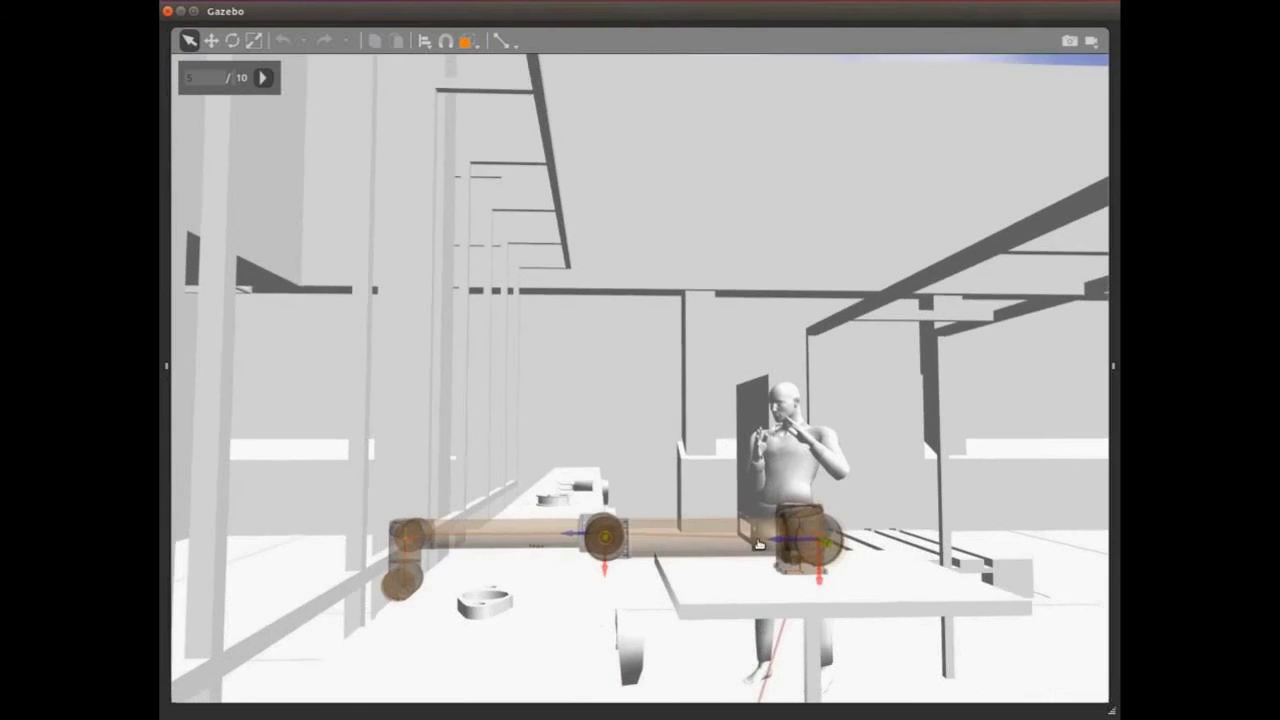
drag(758, 544, 752, 438)
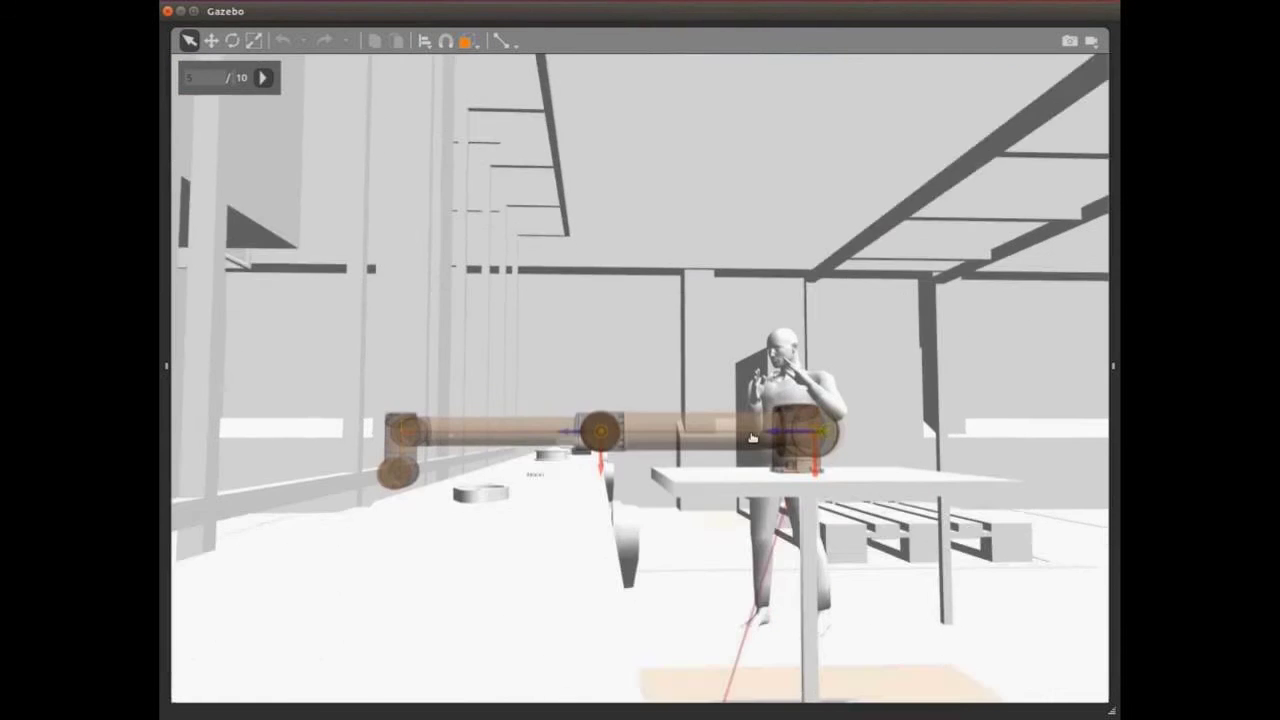
Step: Show the model's schematic view and review the properties of the joint between upper_arm and forearm, closing its inspector without changes
key(ctrl+e)
drag(743, 625, 759, 586)
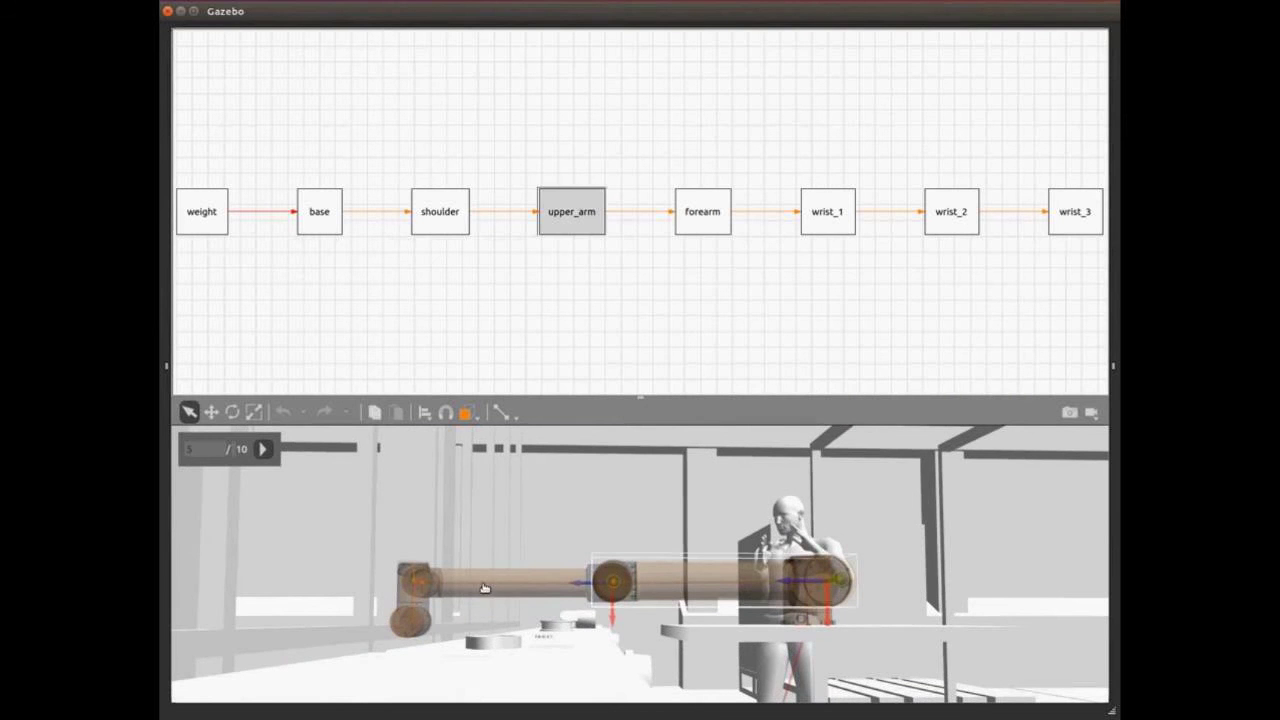
double_click(672, 215)
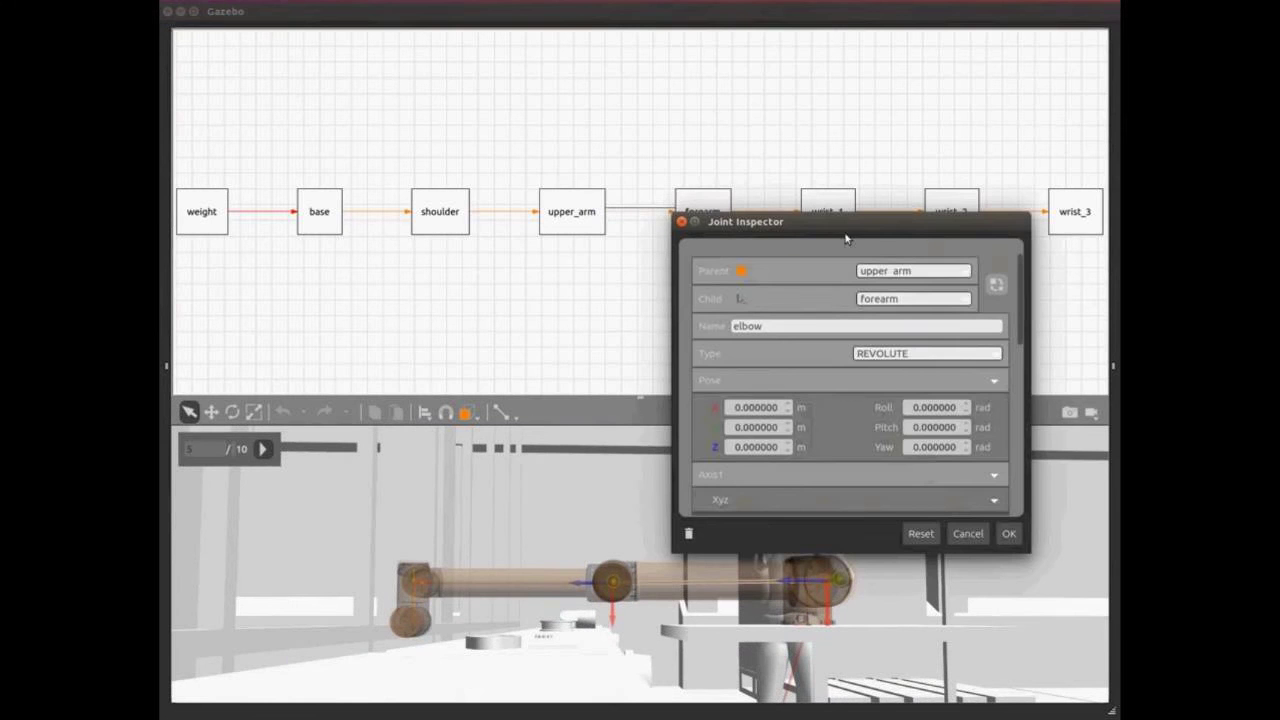
scroll(818, 425, down, 3)
scroll(818, 424, down, 2)
scroll(818, 424, up, 6)
click(682, 222)
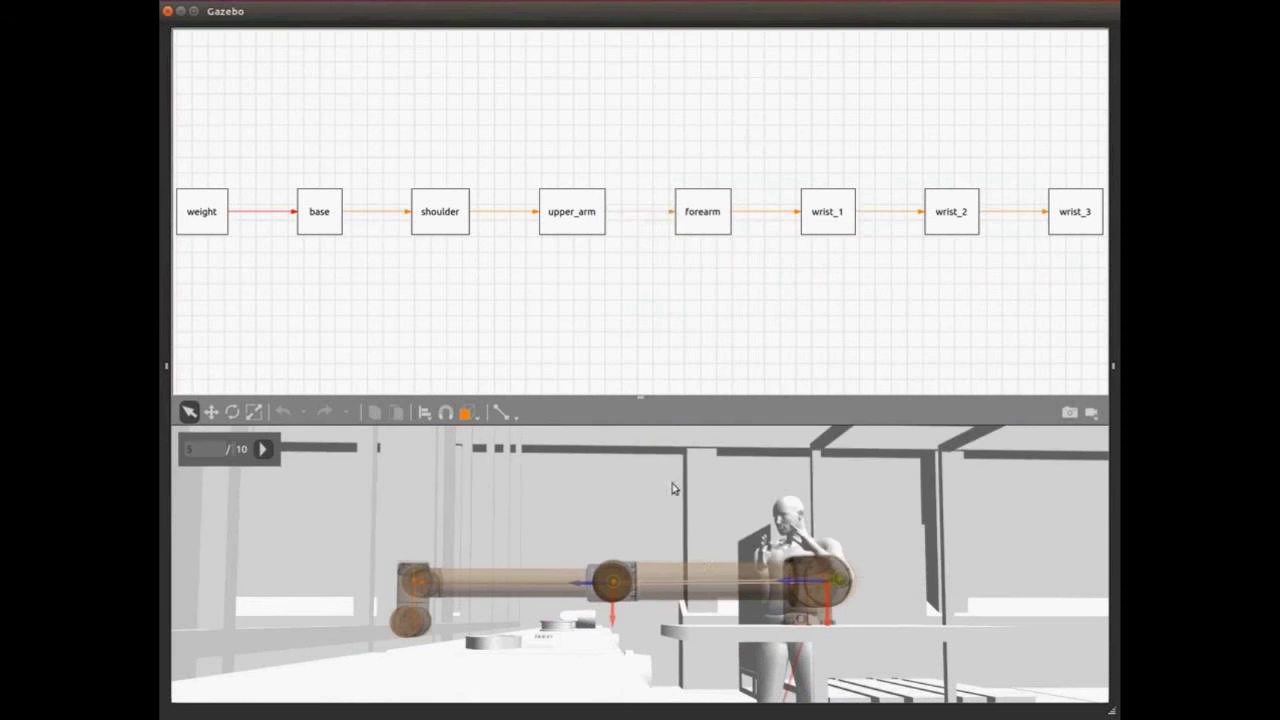
Step: Hide the schematic view and expand the editor's side palette, reviewing the insertable shapes and bringing up the arm's model settings
middle_drag(714, 583, 700, 604)
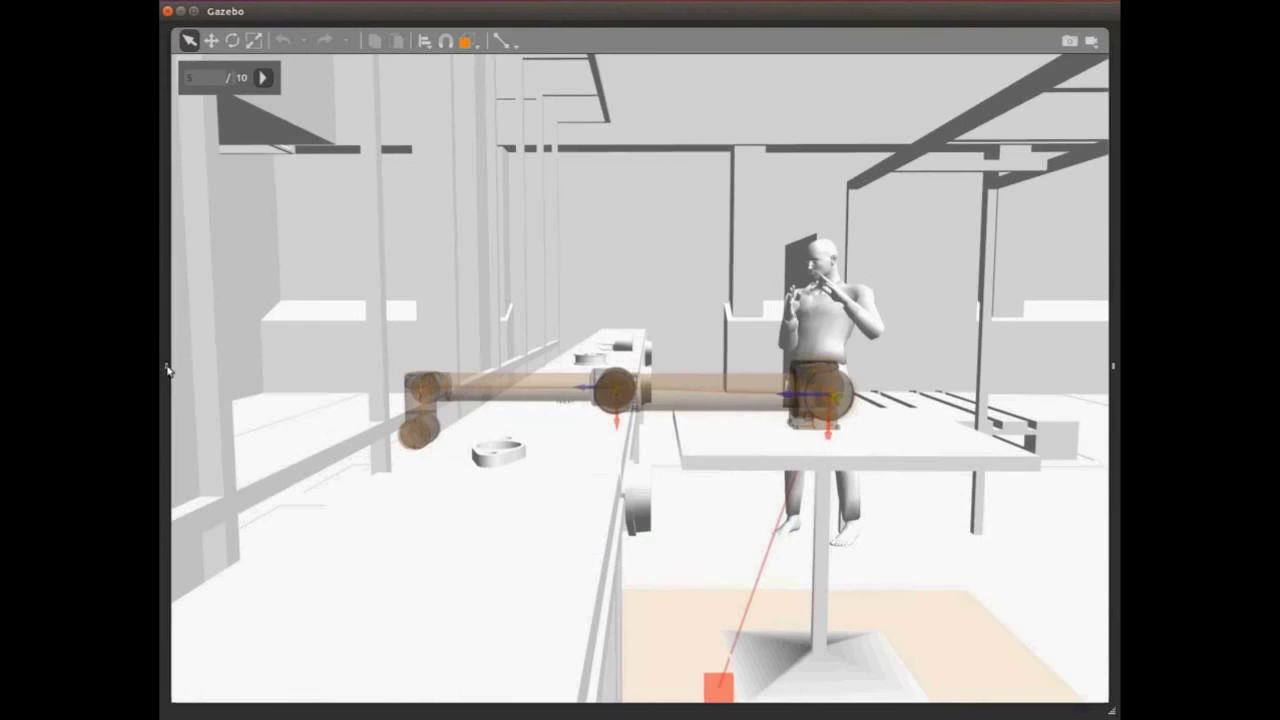
drag(166, 370, 366, 372)
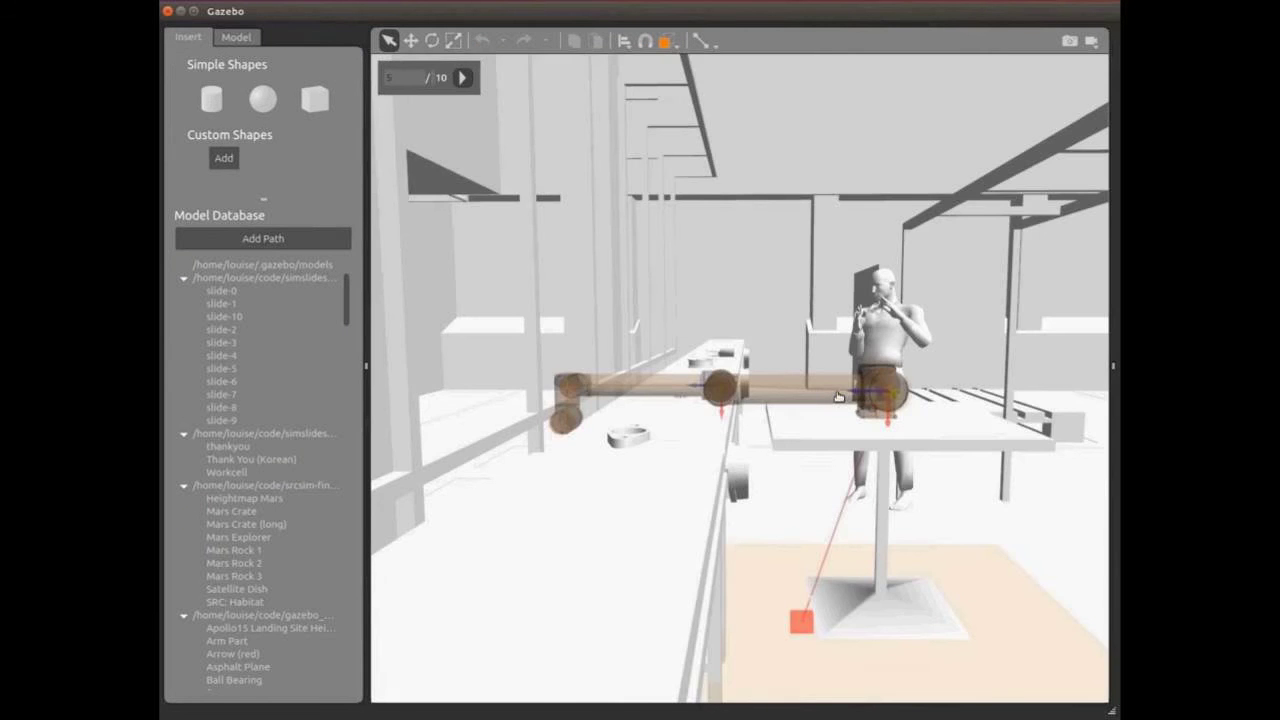
scroll(845, 398, up, 3)
scroll(850, 398, up, 2)
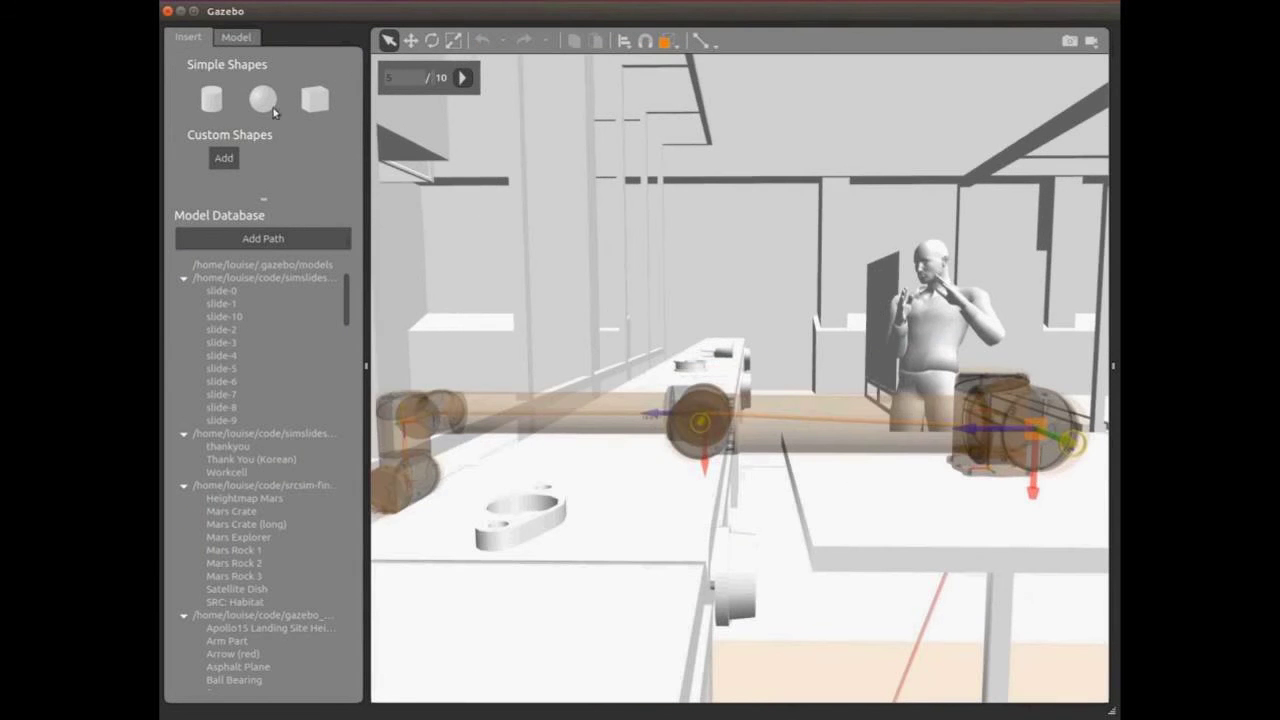
click(236, 37)
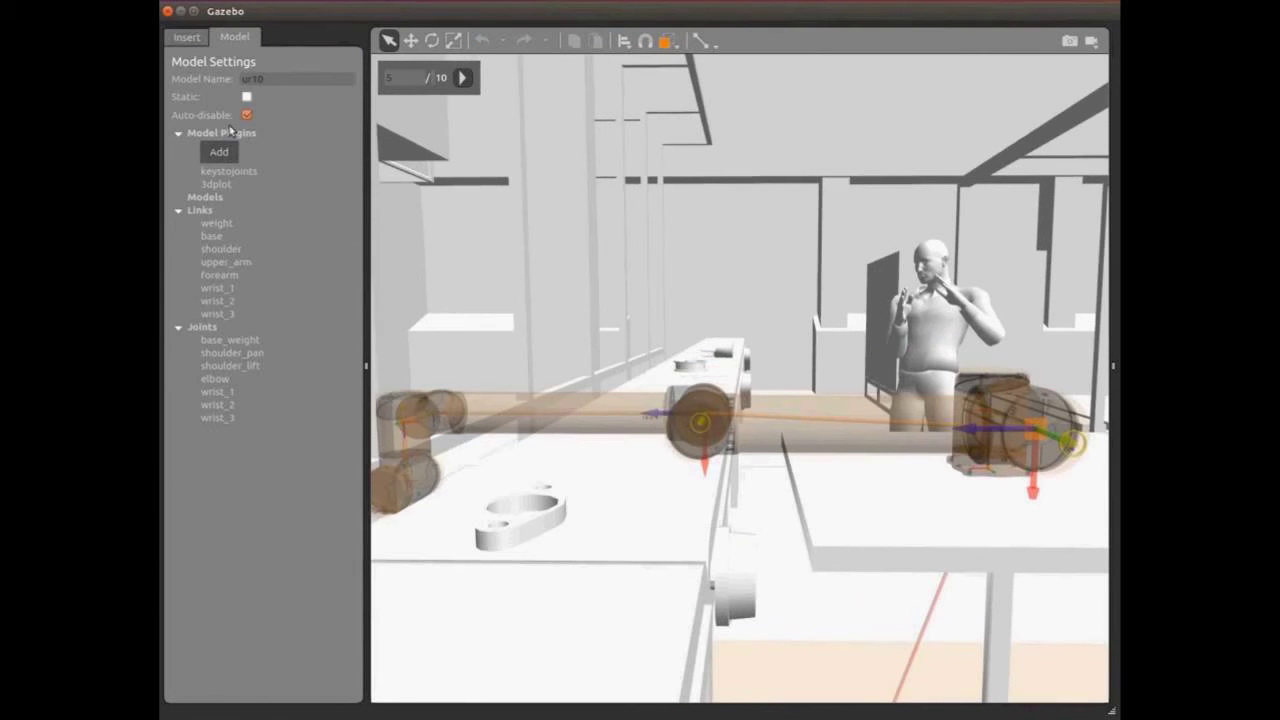
Step: Open the shoulder link's inspector, review its collision elements and close it without changes
double_click(238, 249)
drag(398, 265, 349, 121)
click(314, 161)
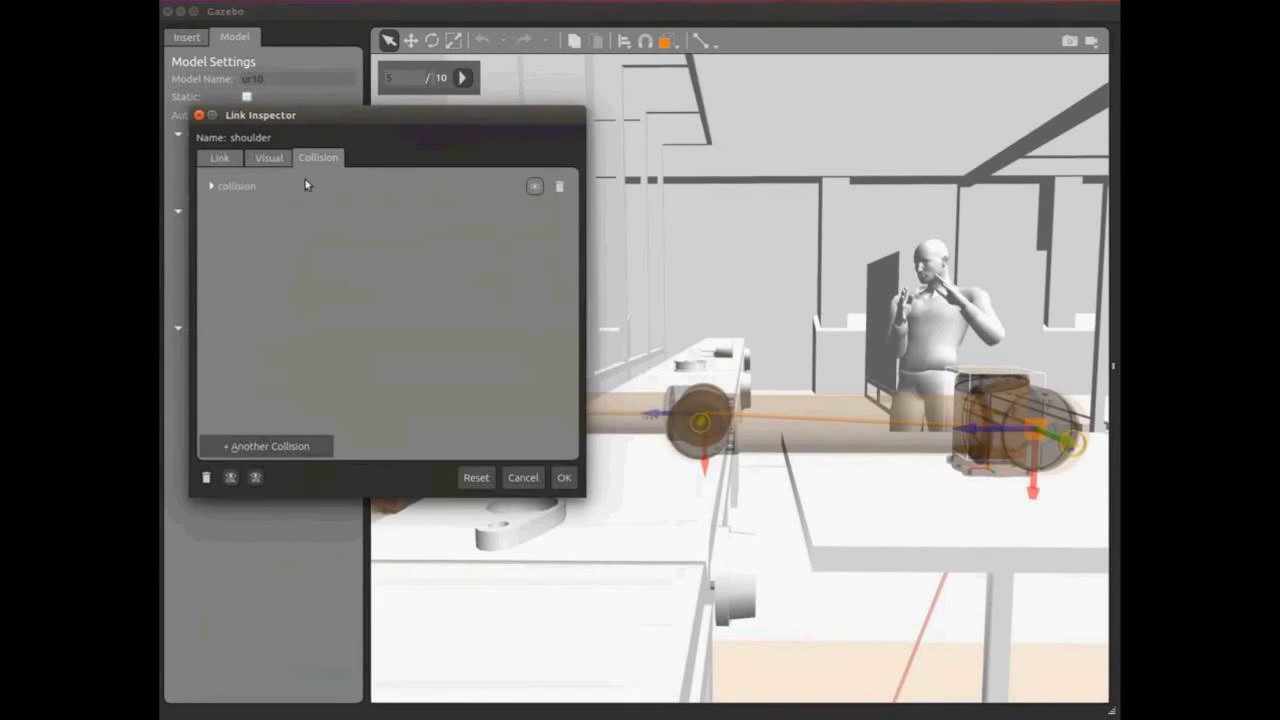
click(200, 117)
Step: Review the forearm link's properties, toggle display of its visuals and collisions off and back on, and close the inspector
click(228, 275)
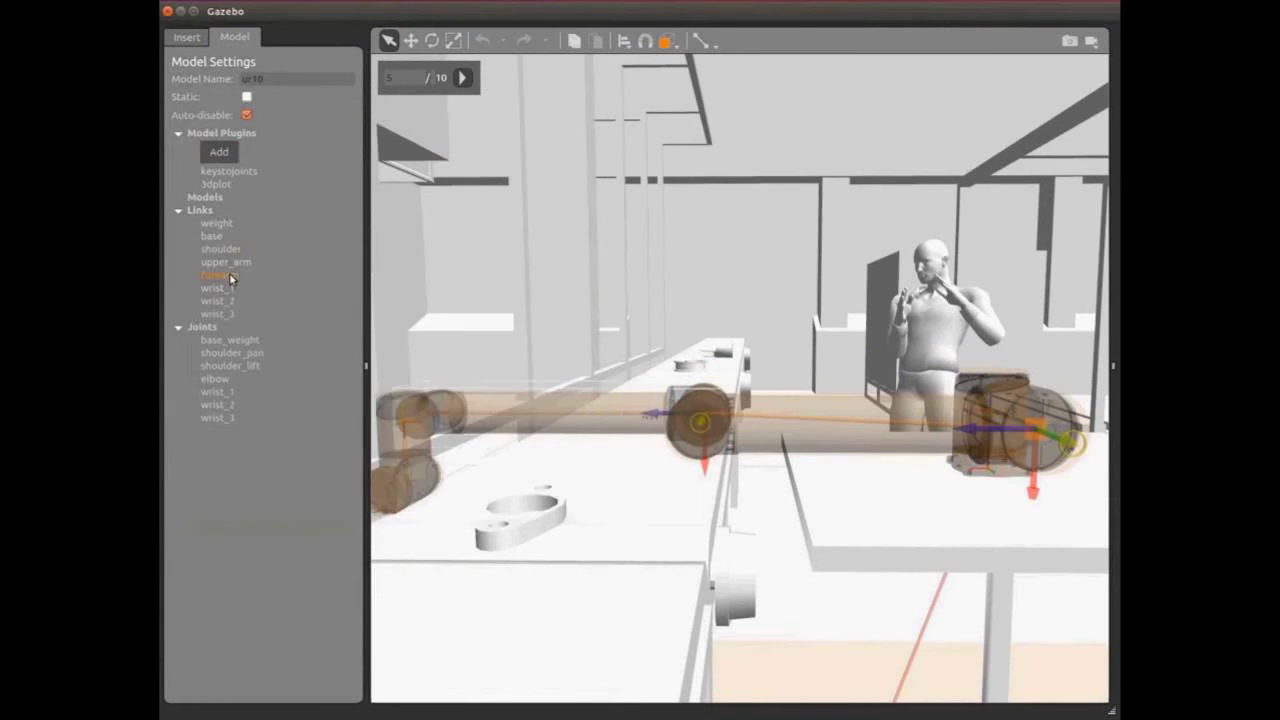
double_click(229, 278)
drag(343, 286, 811, 99)
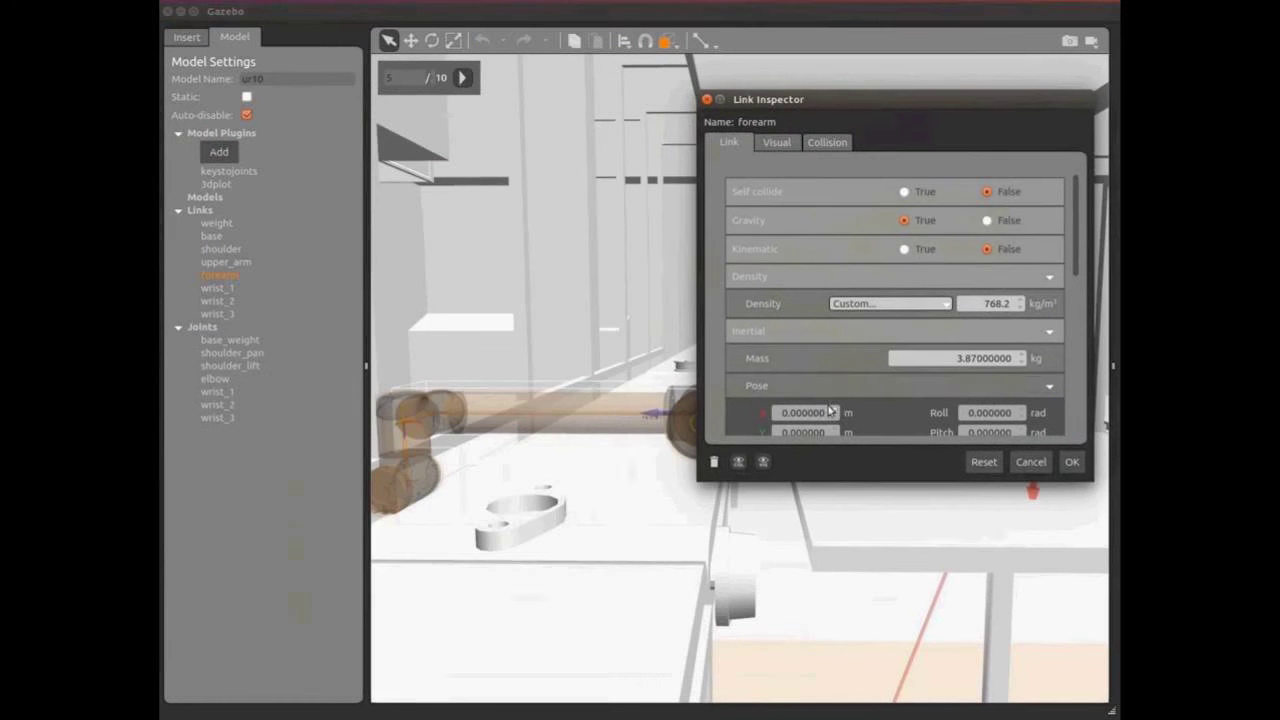
click(738, 461)
click(738, 461)
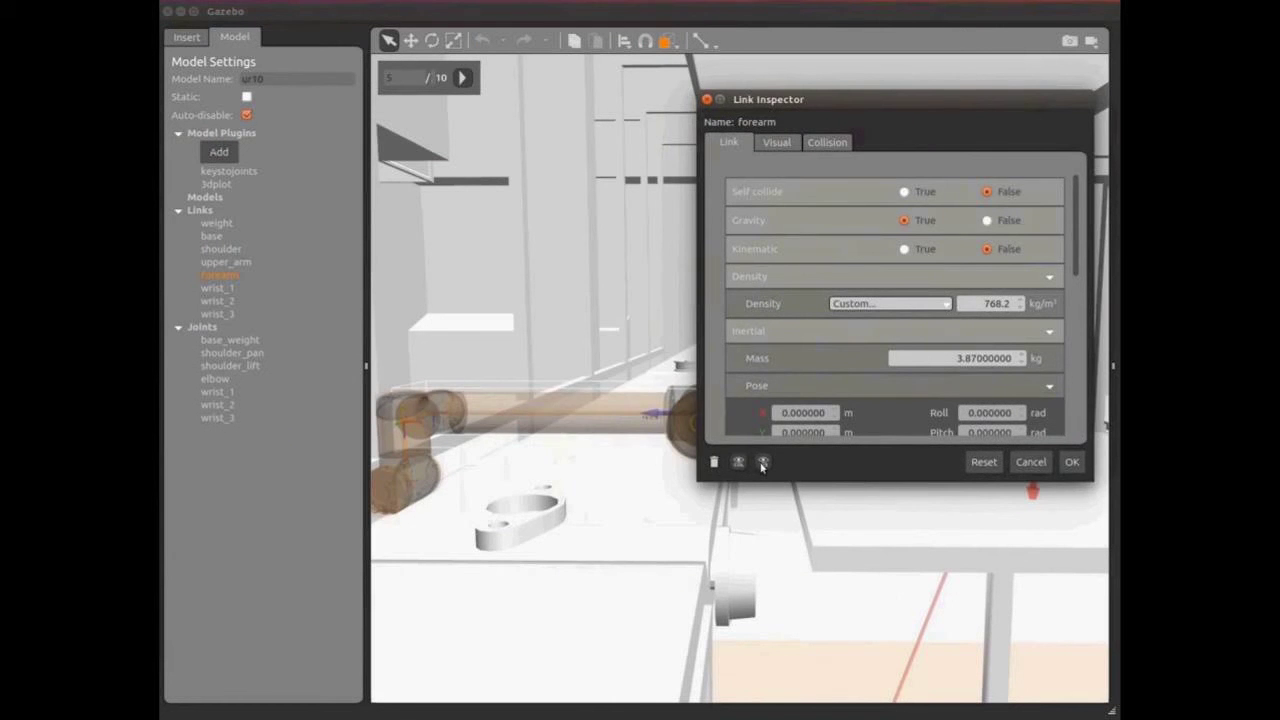
click(762, 464)
click(762, 464)
click(707, 100)
Step: Insert the Camera model from the model database into the arm model, placing it near the wrist
scroll(838, 440, up, 3)
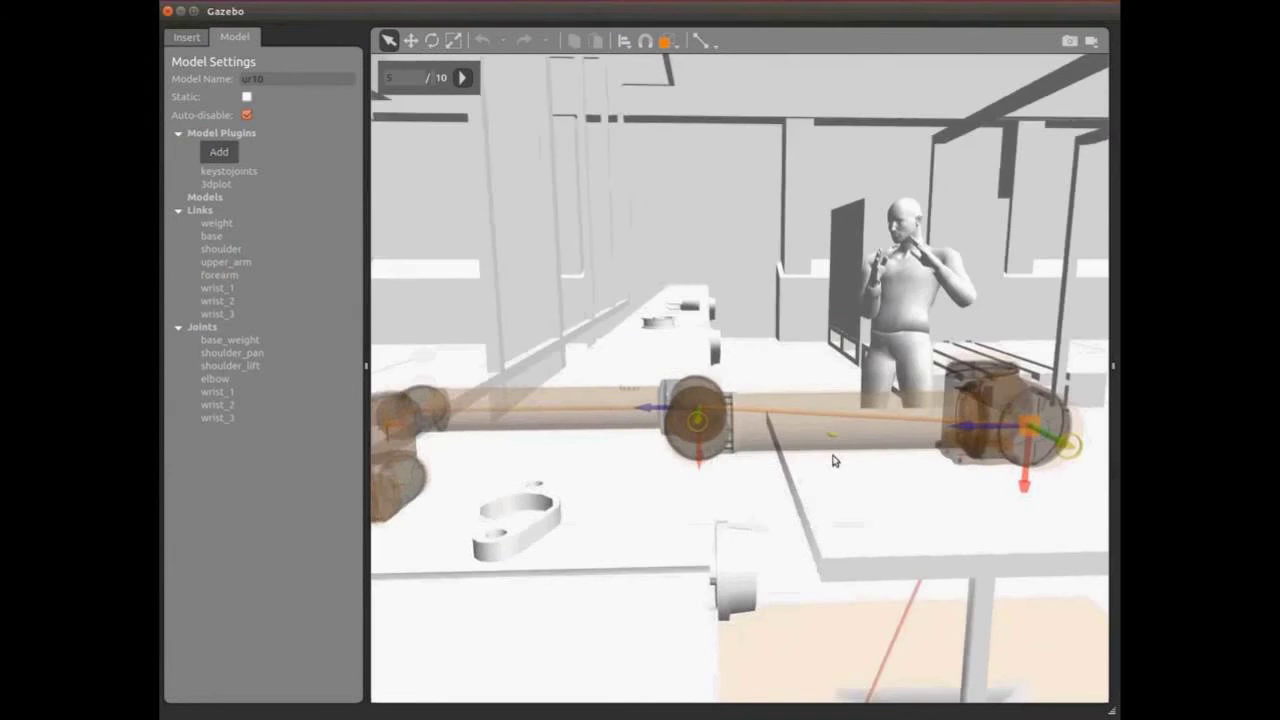
scroll(784, 460, down, 3)
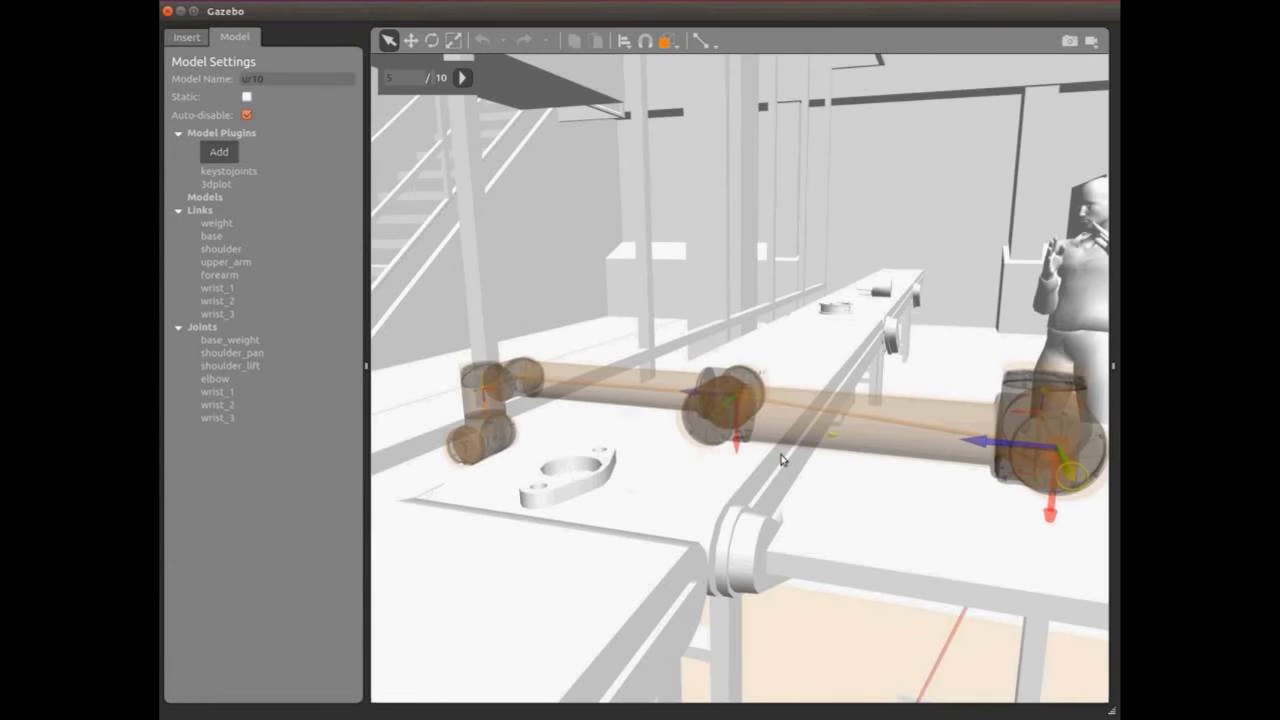
click(182, 38)
scroll(277, 476, down, 5)
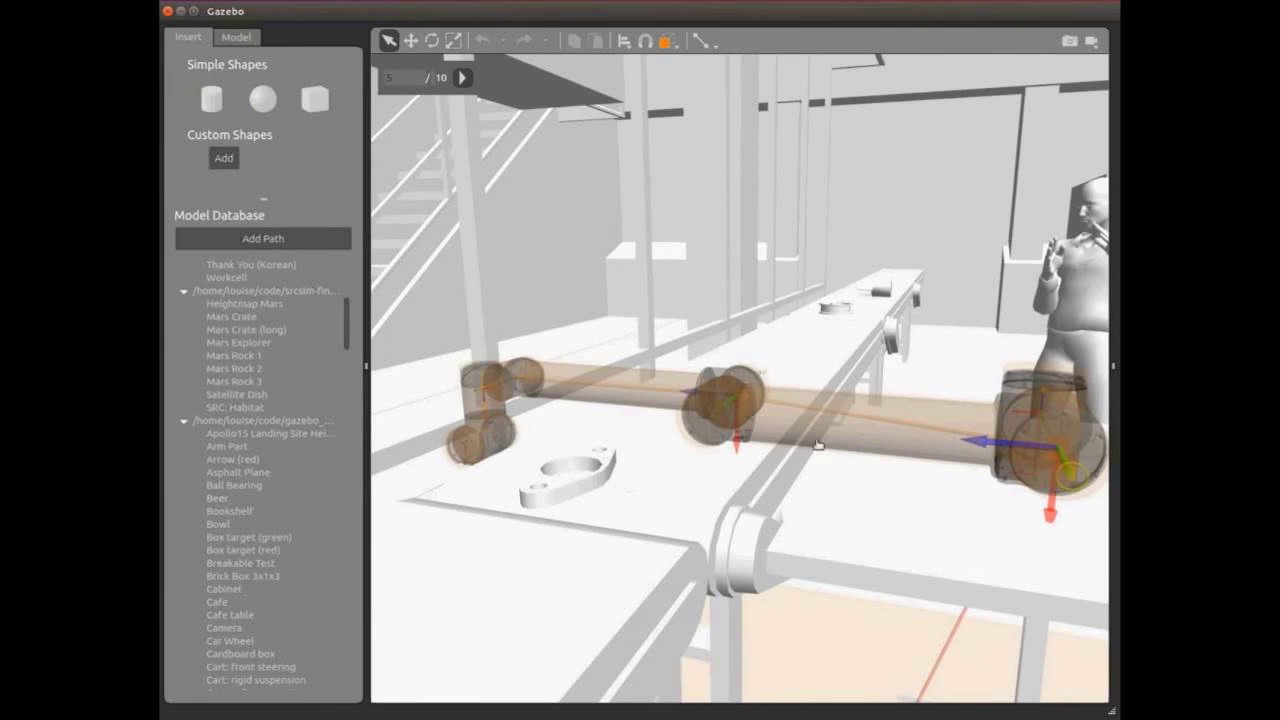
middle_drag(720, 400, 690, 445)
drag(614, 329, 757, 430)
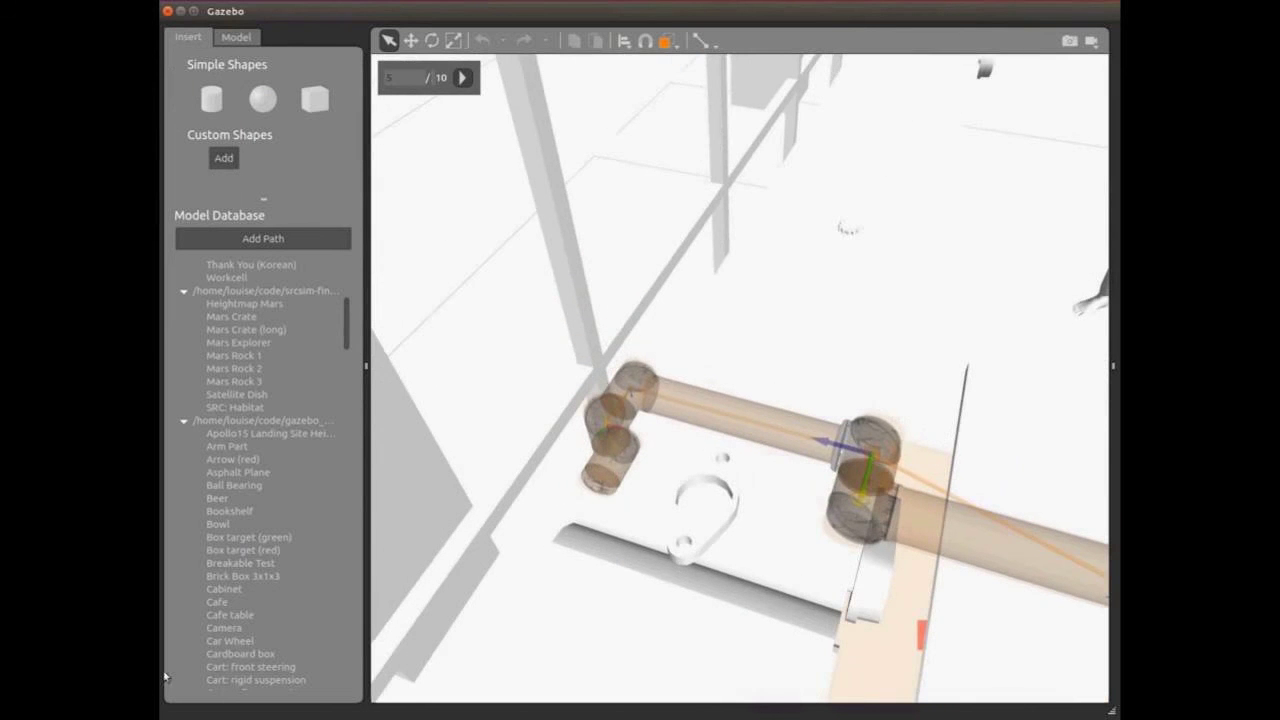
click(233, 634)
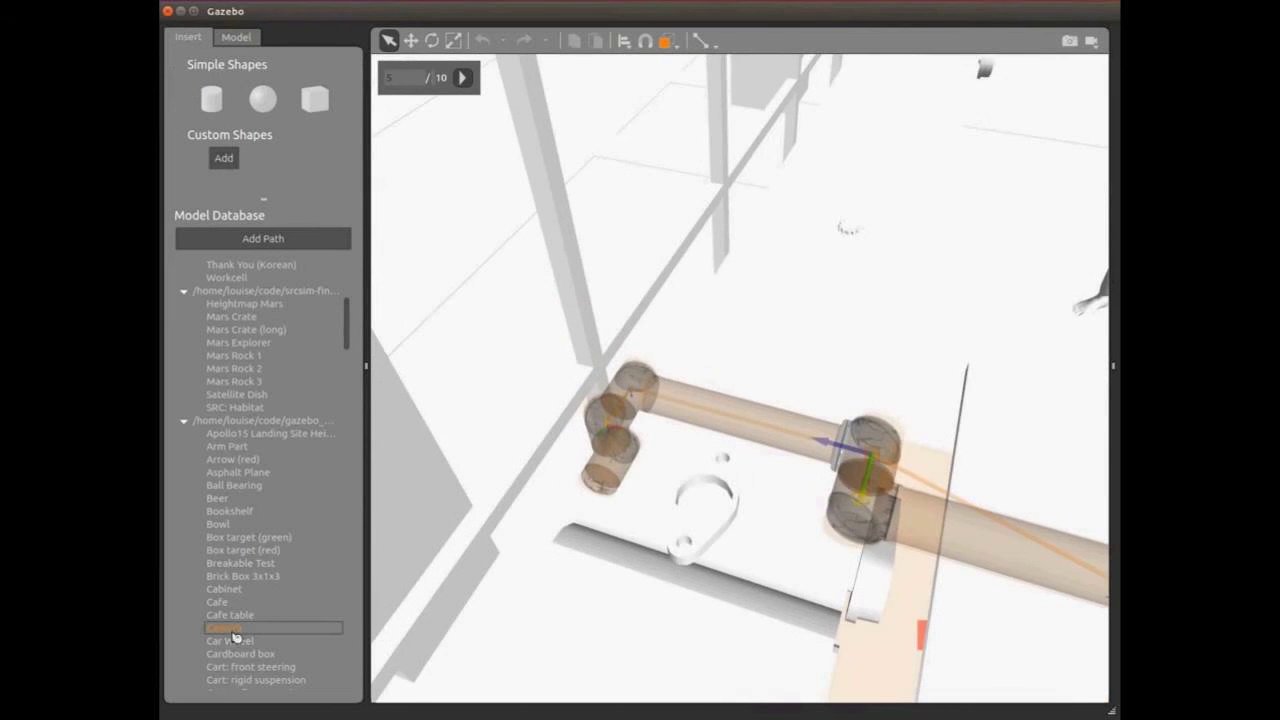
click(697, 543)
middle_drag(730, 422, 628, 409)
Step: Align the camera with the forearm relative to the first selection, using X center and reversed Y minimum alignment
click(712, 374)
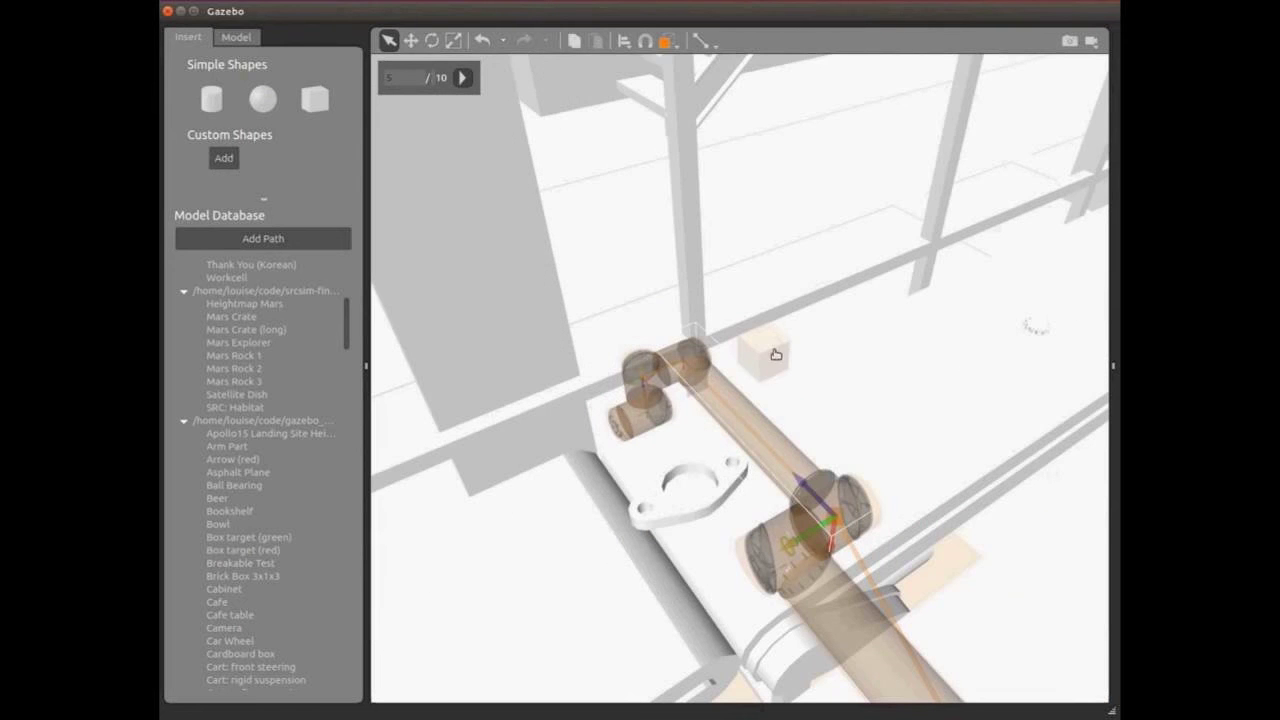
click(624, 40)
click(675, 72)
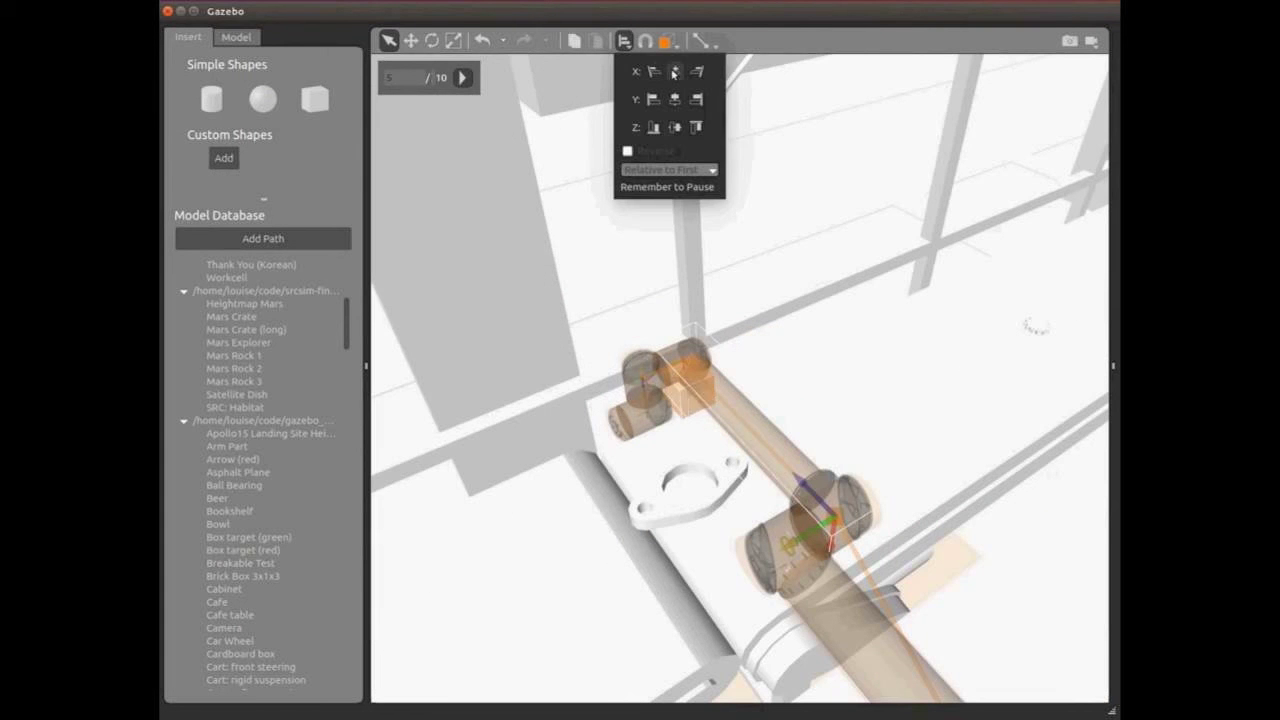
click(627, 150)
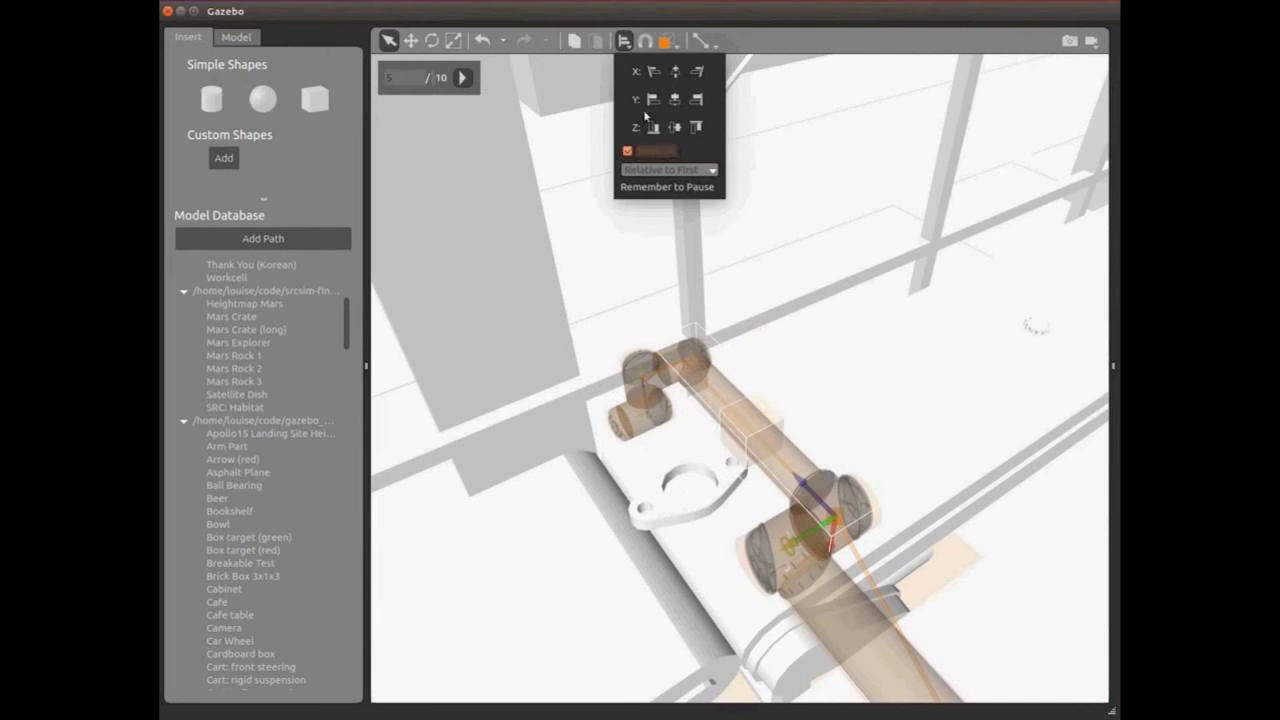
click(650, 106)
Step: Create a fixed joint with forearm as the parent and camera::link as the child
click(686, 322)
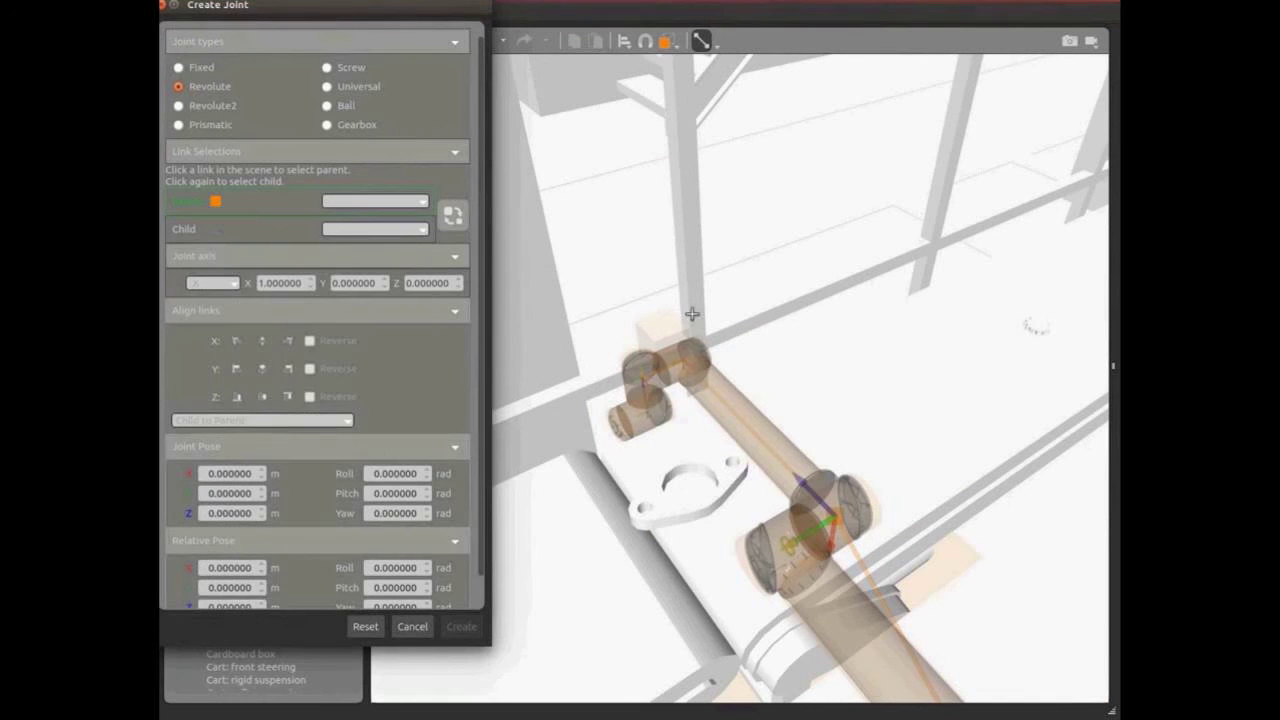
click(204, 67)
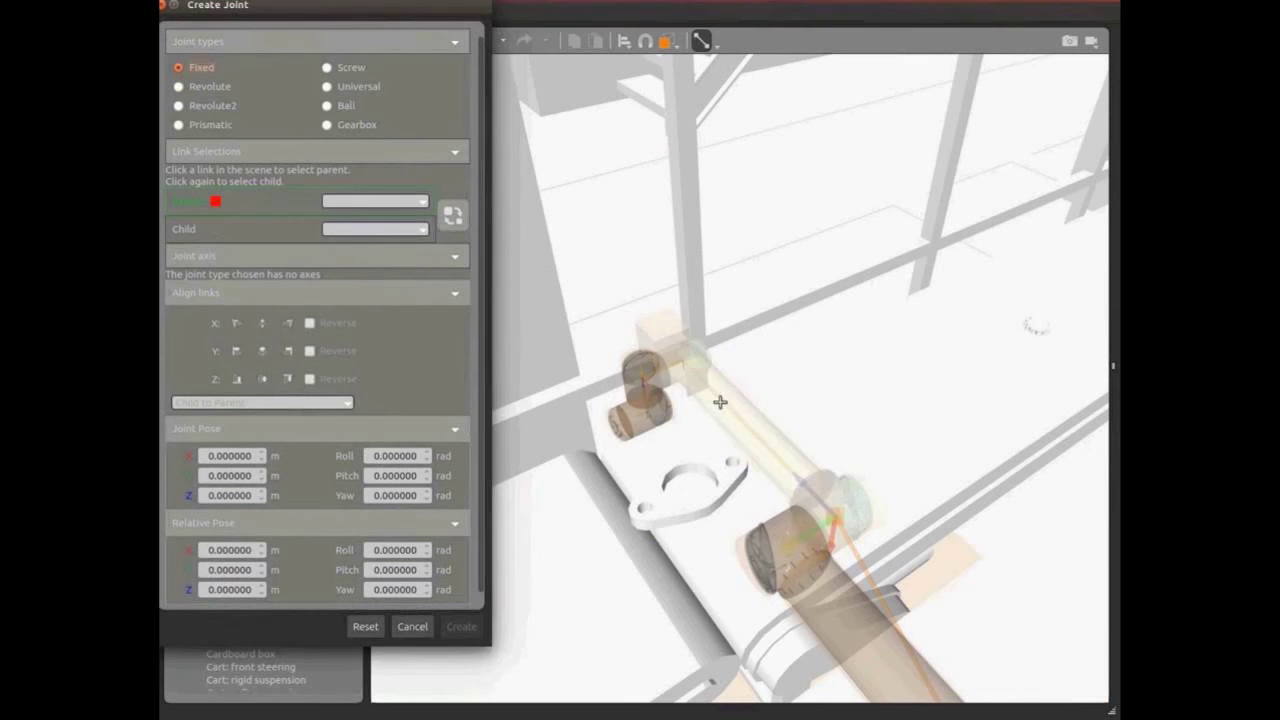
click(681, 345)
click(670, 336)
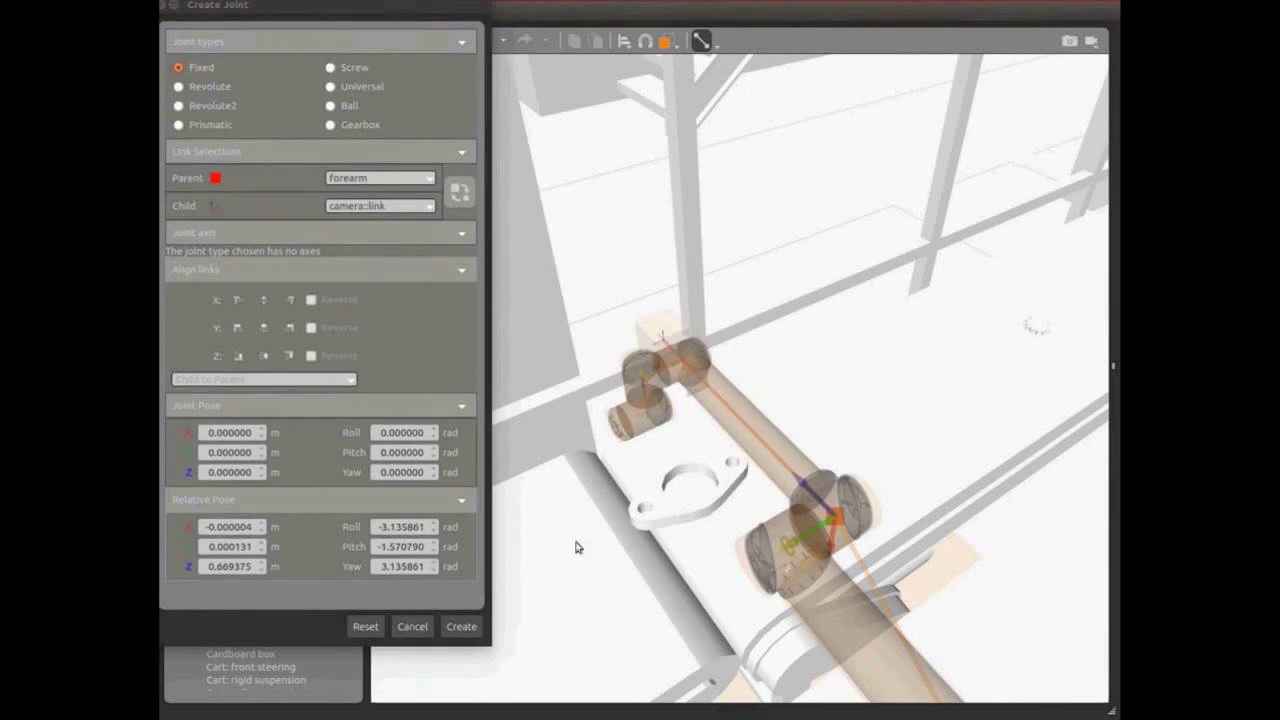
click(462, 626)
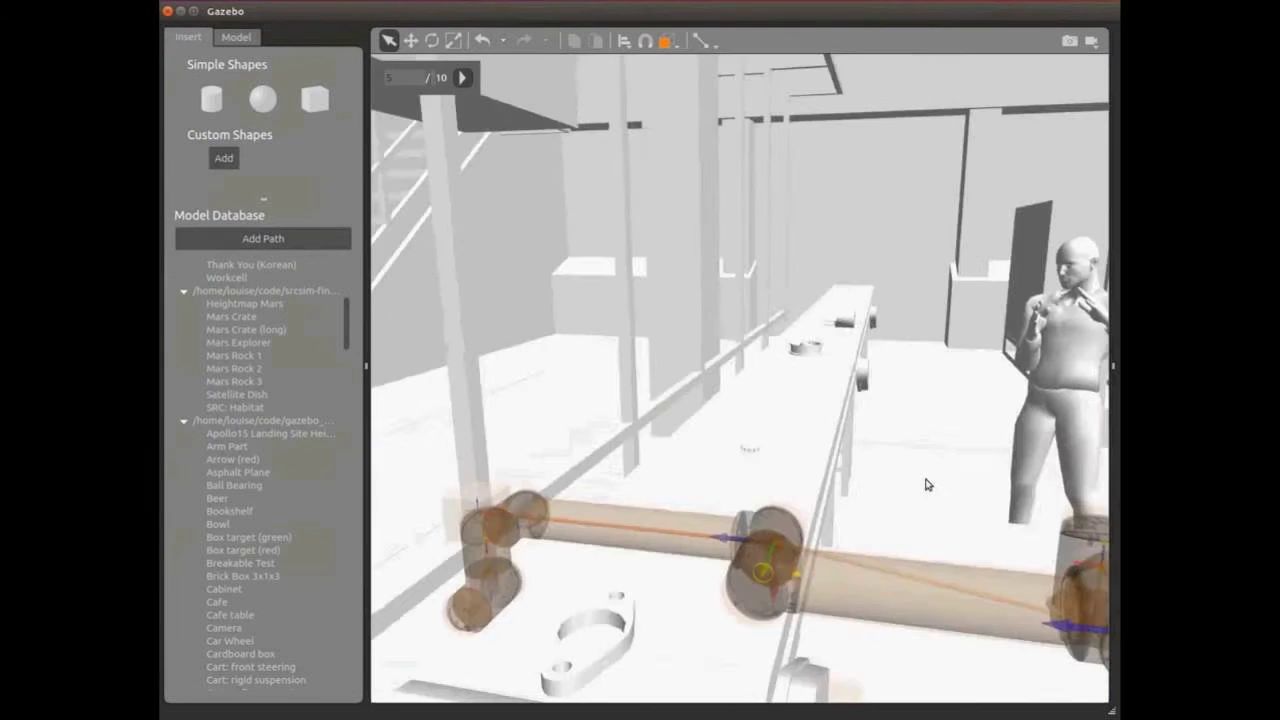
Step: Collapse the side palette, save the edited model as ur10 and exit the model editor
middle_drag(928, 484, 877, 550)
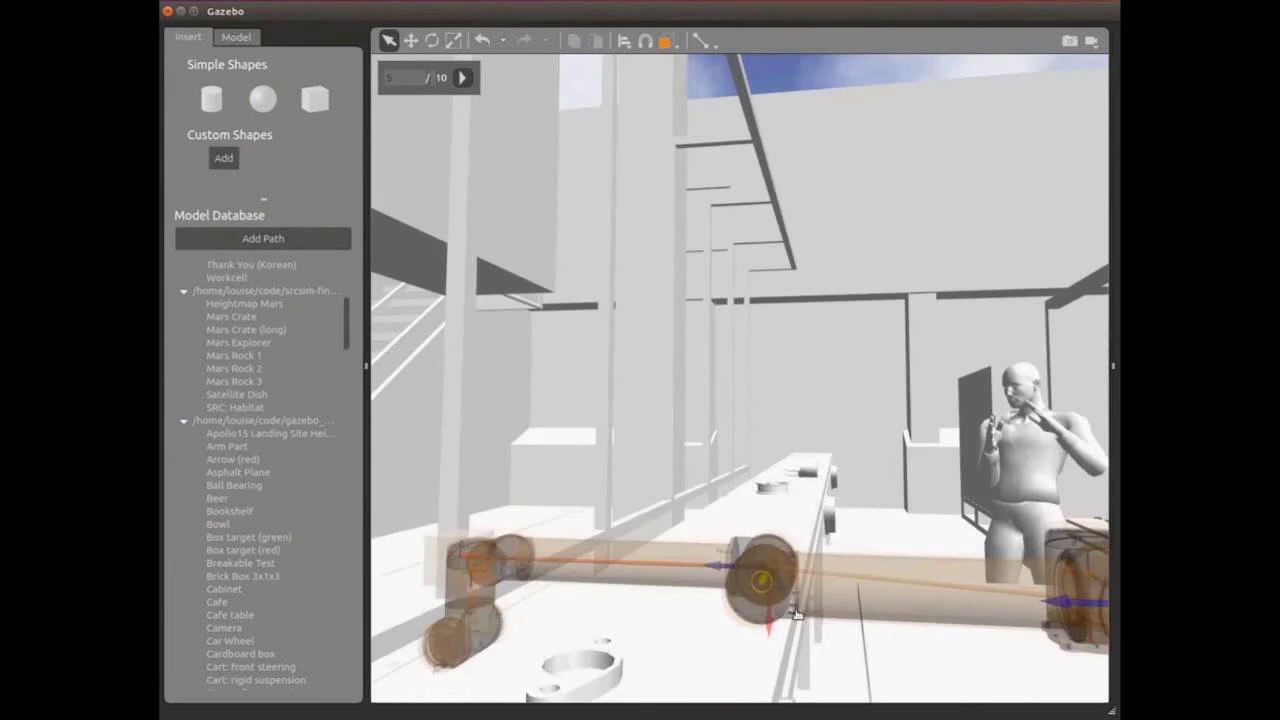
drag(797, 614, 772, 490)
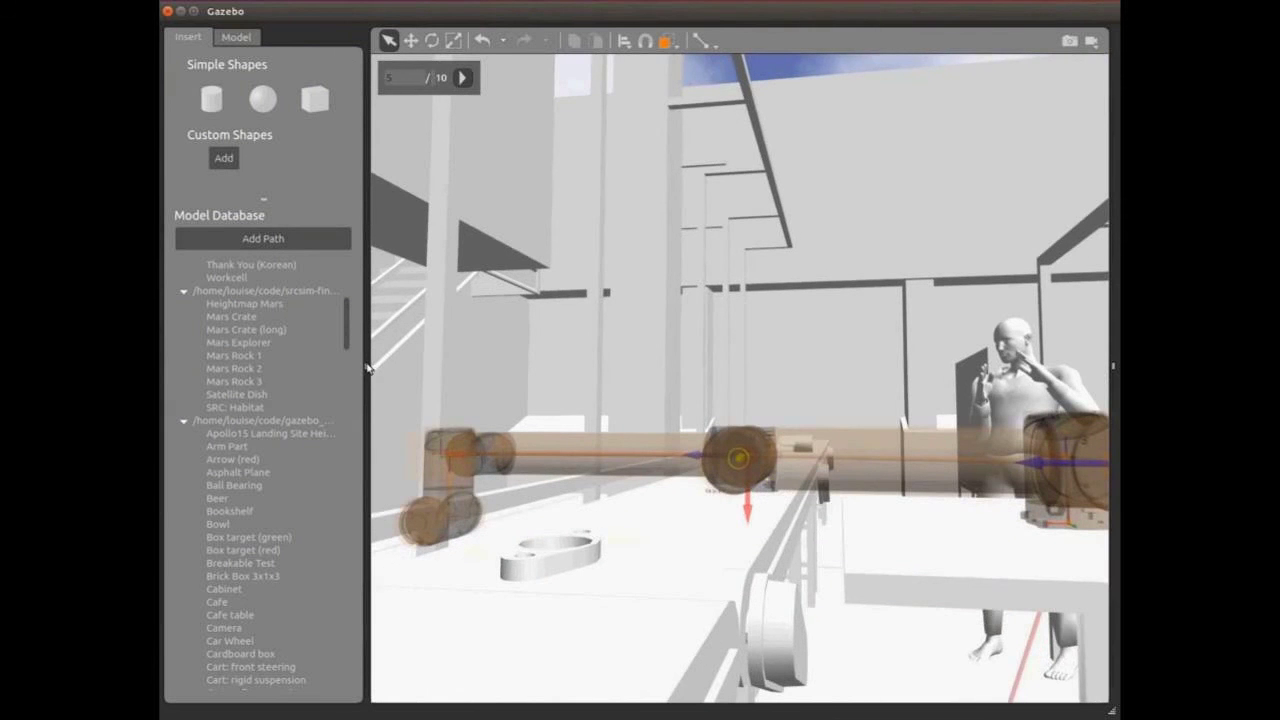
drag(368, 367, 196, 368)
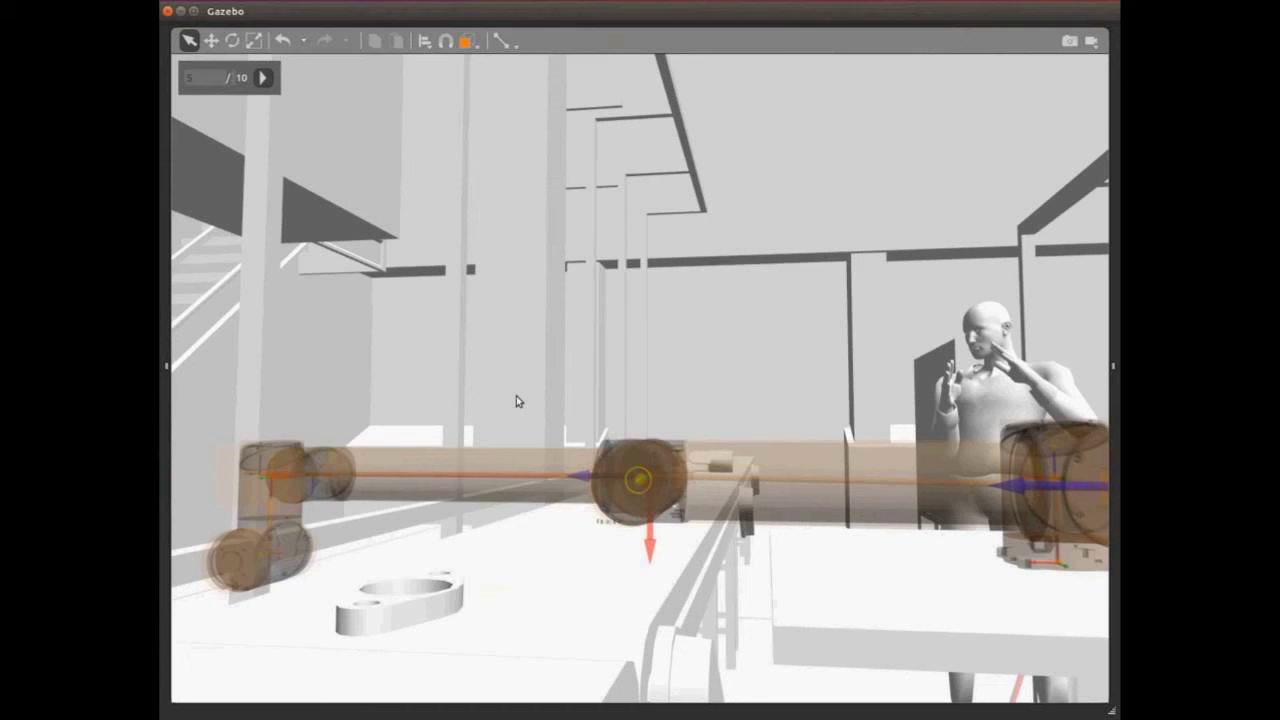
key(ctrl+x)
click(768, 374)
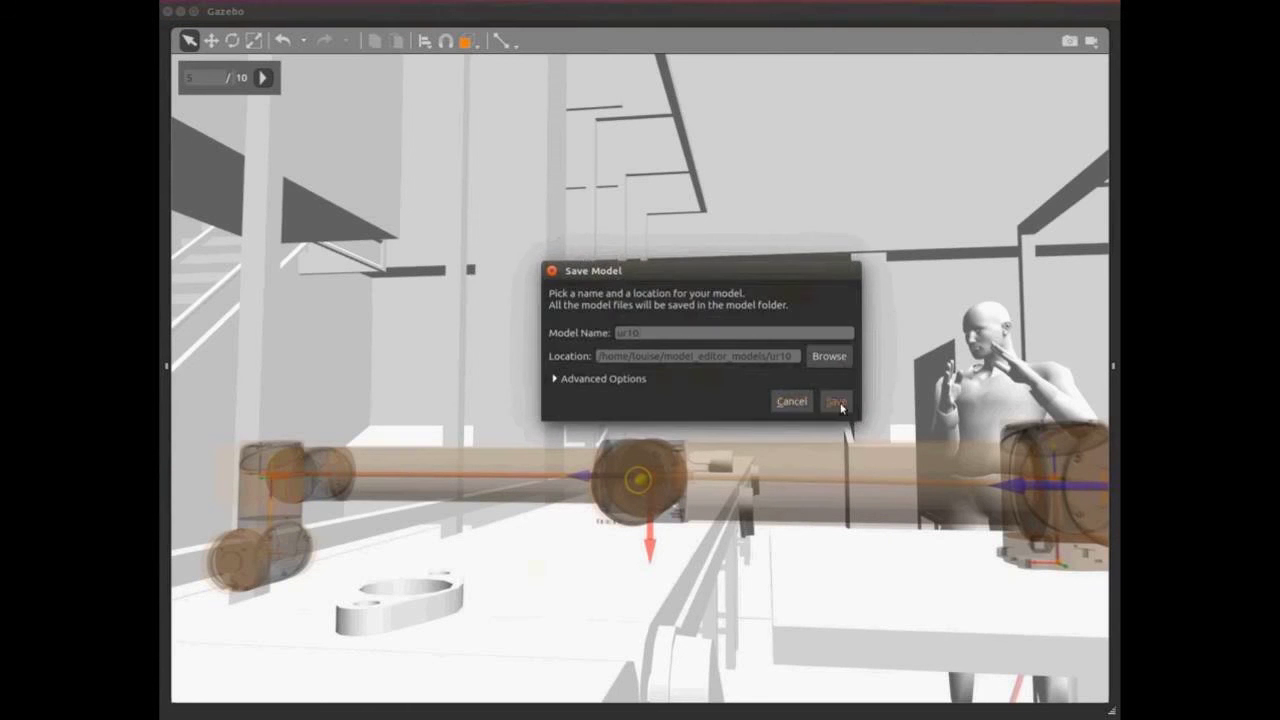
click(836, 403)
click(836, 384)
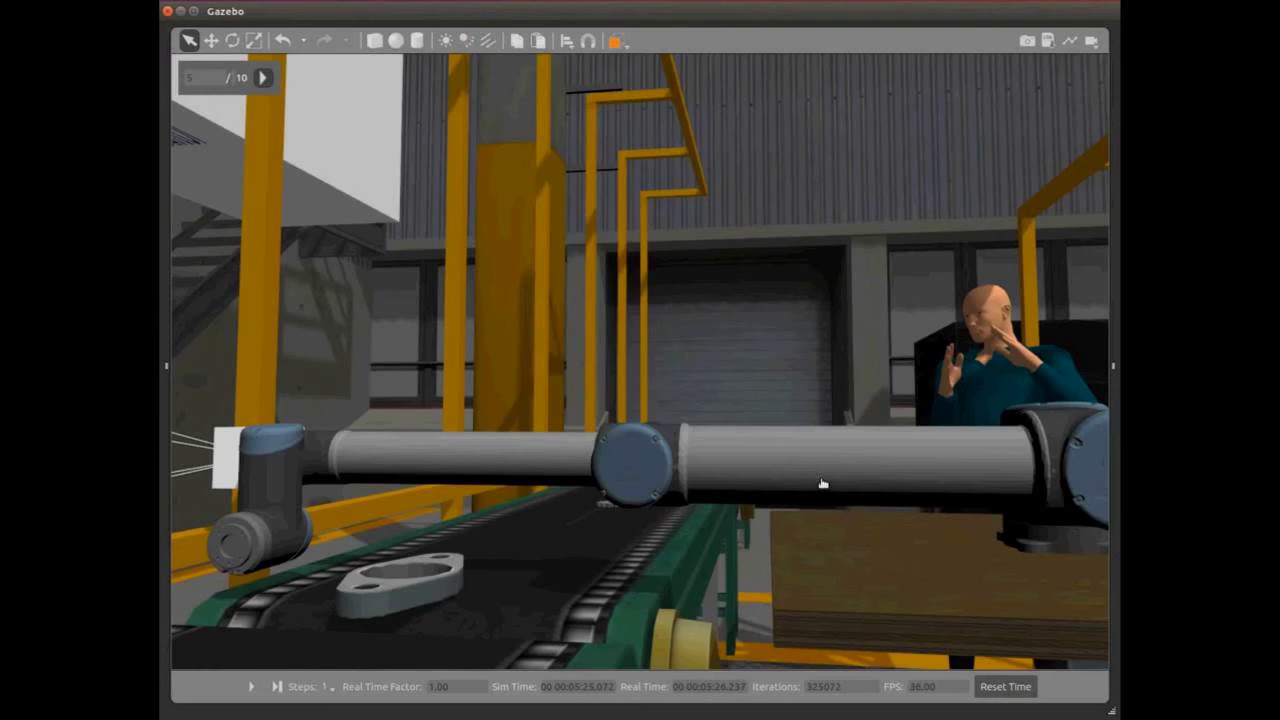
Step: Resume the simulation and display the arm camera's image stream from the ur10::camera::link/camera/image topic in a view window
scroll(822, 484, down, 5)
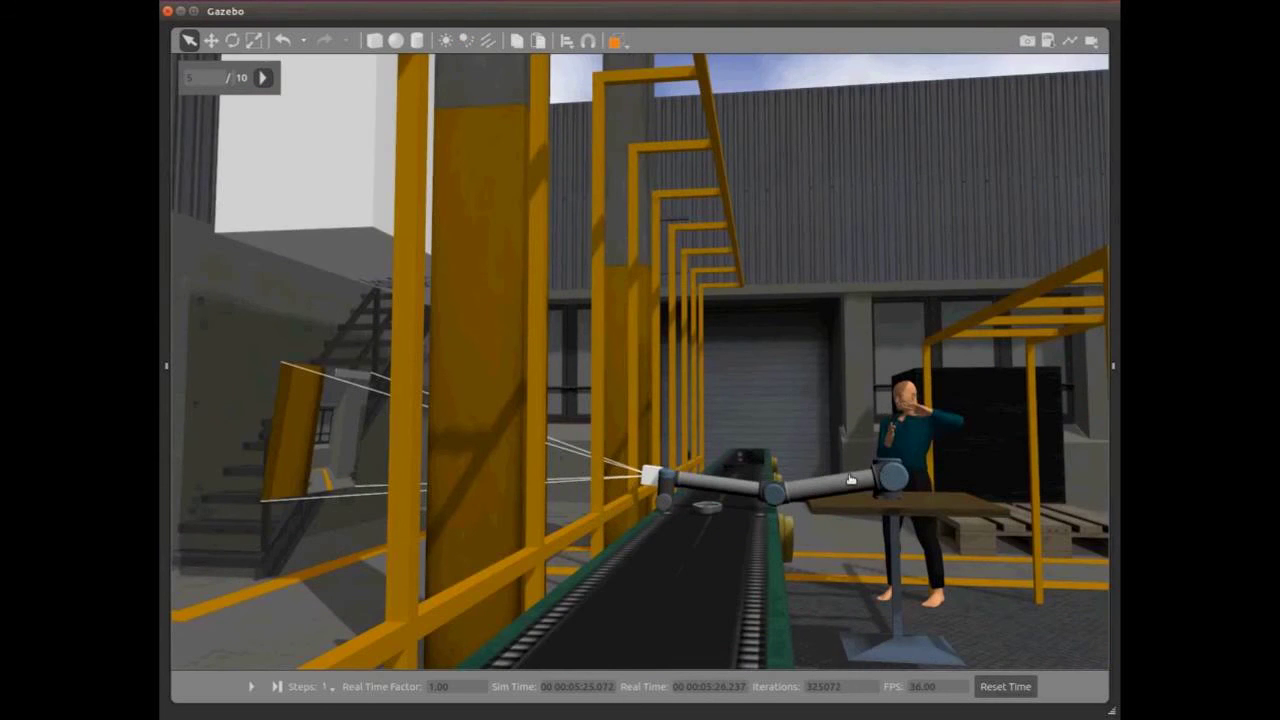
scroll(850, 480, up, 3)
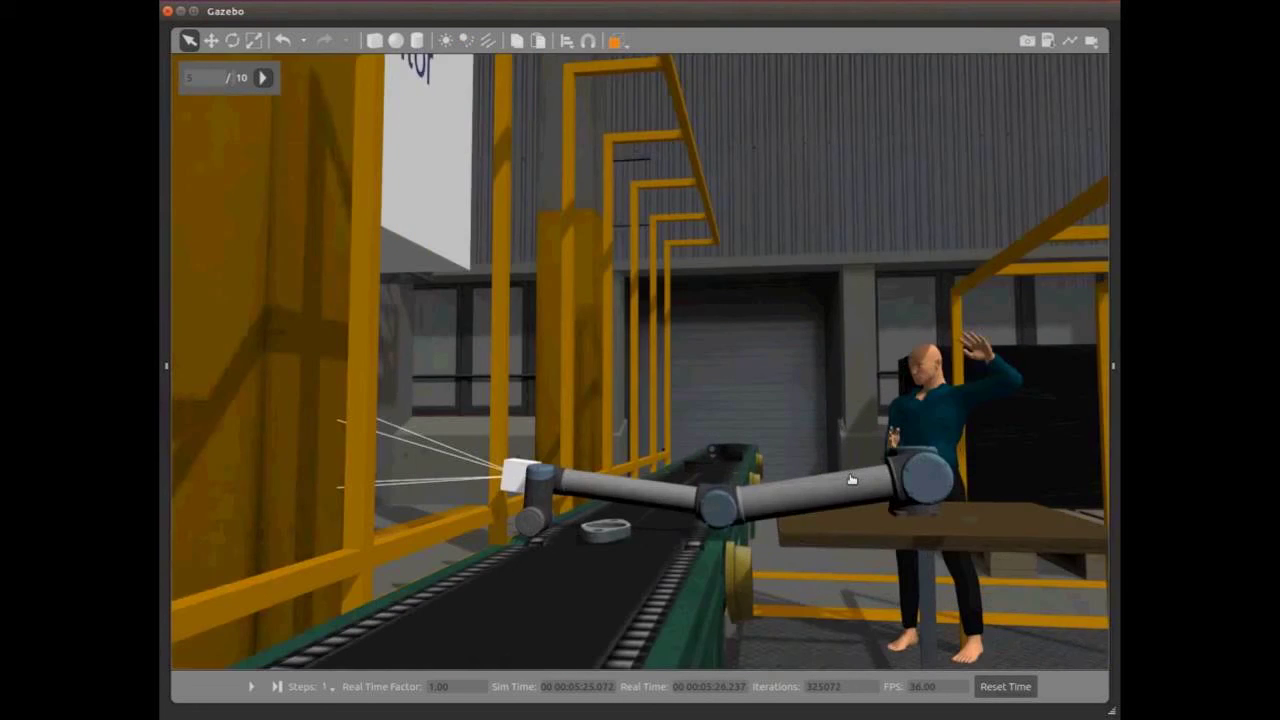
scroll(850, 480, up, 2)
scroll(845, 490, down, 3)
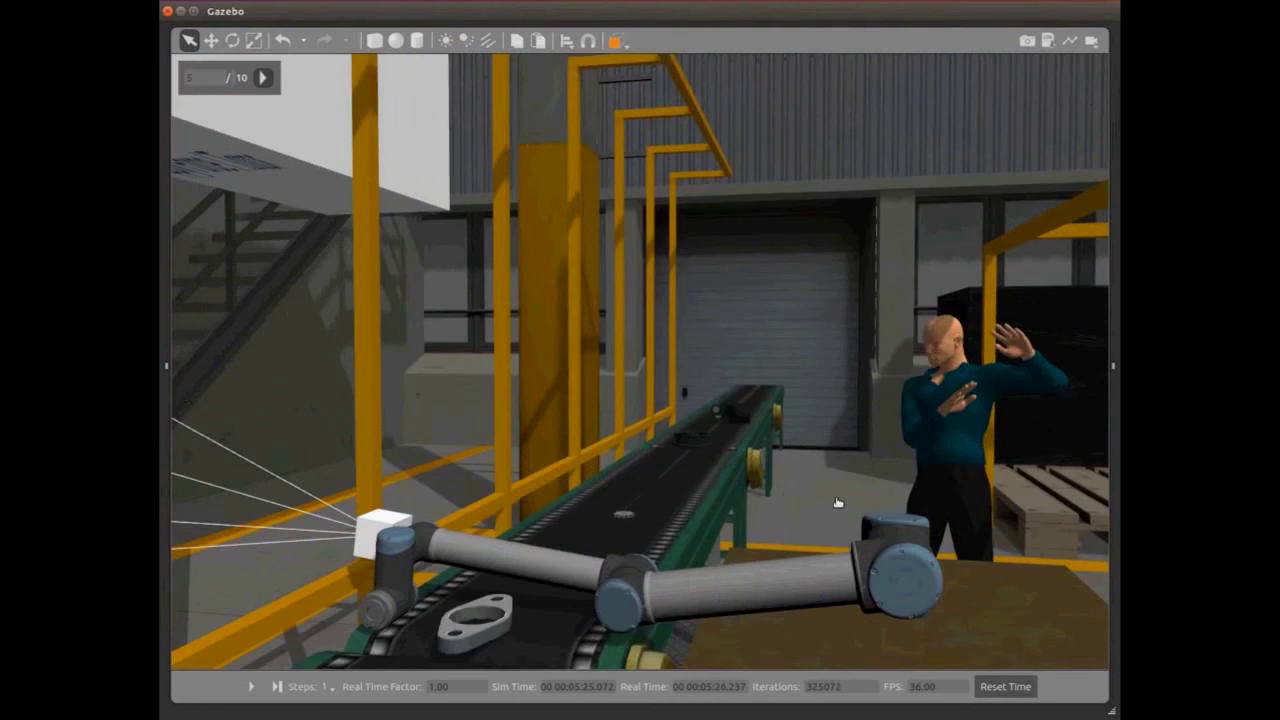
middle_drag(838, 502, 898, 615)
drag(897, 615, 906, 556)
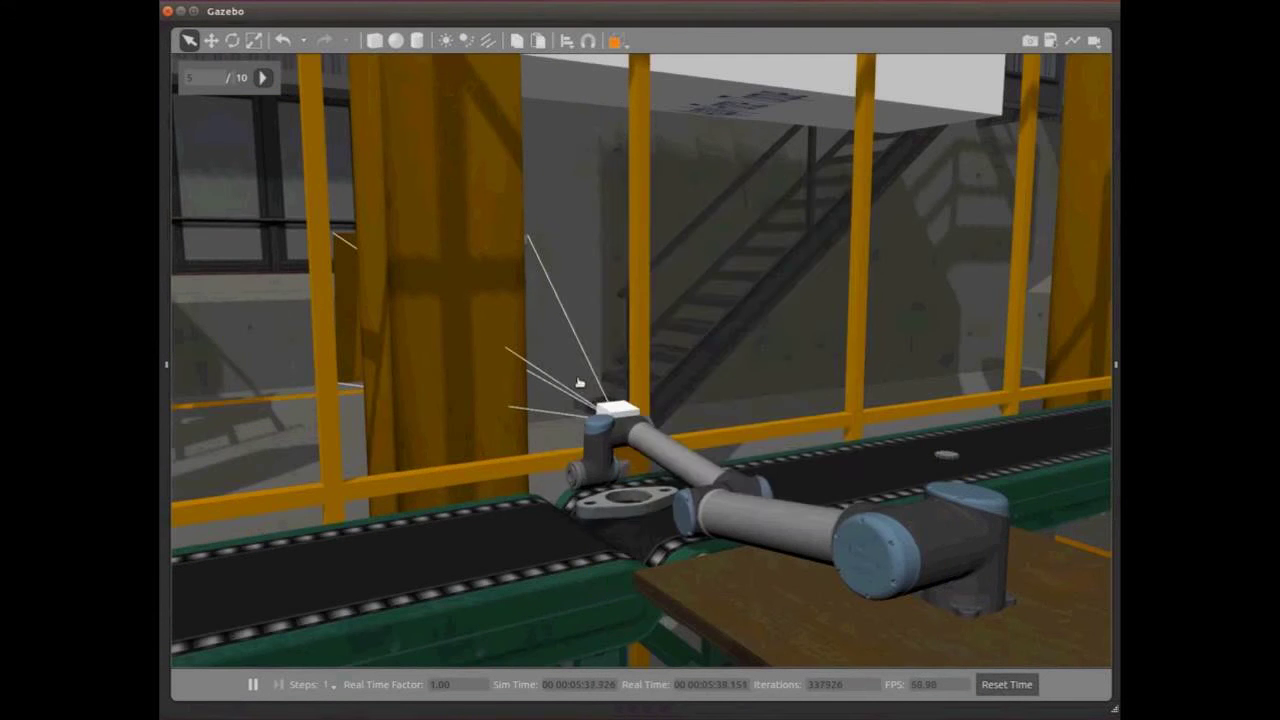
key(ctrl+t)
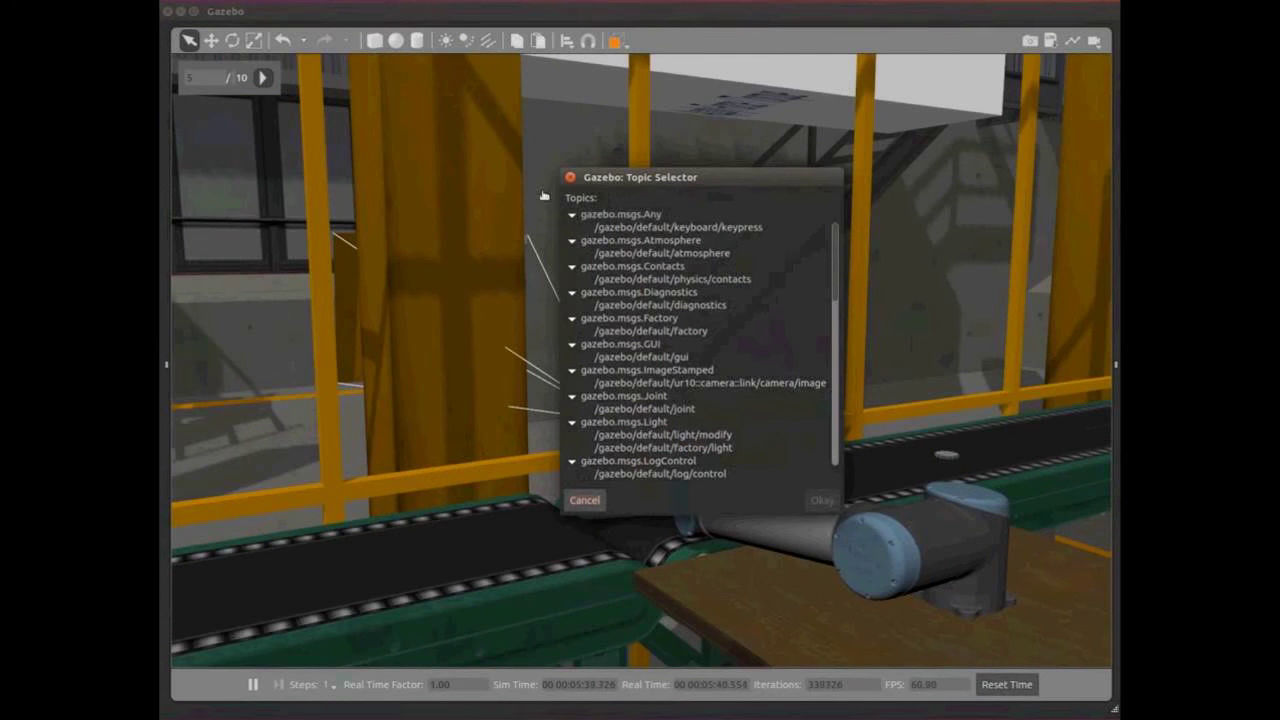
click(800, 383)
double_click(808, 388)
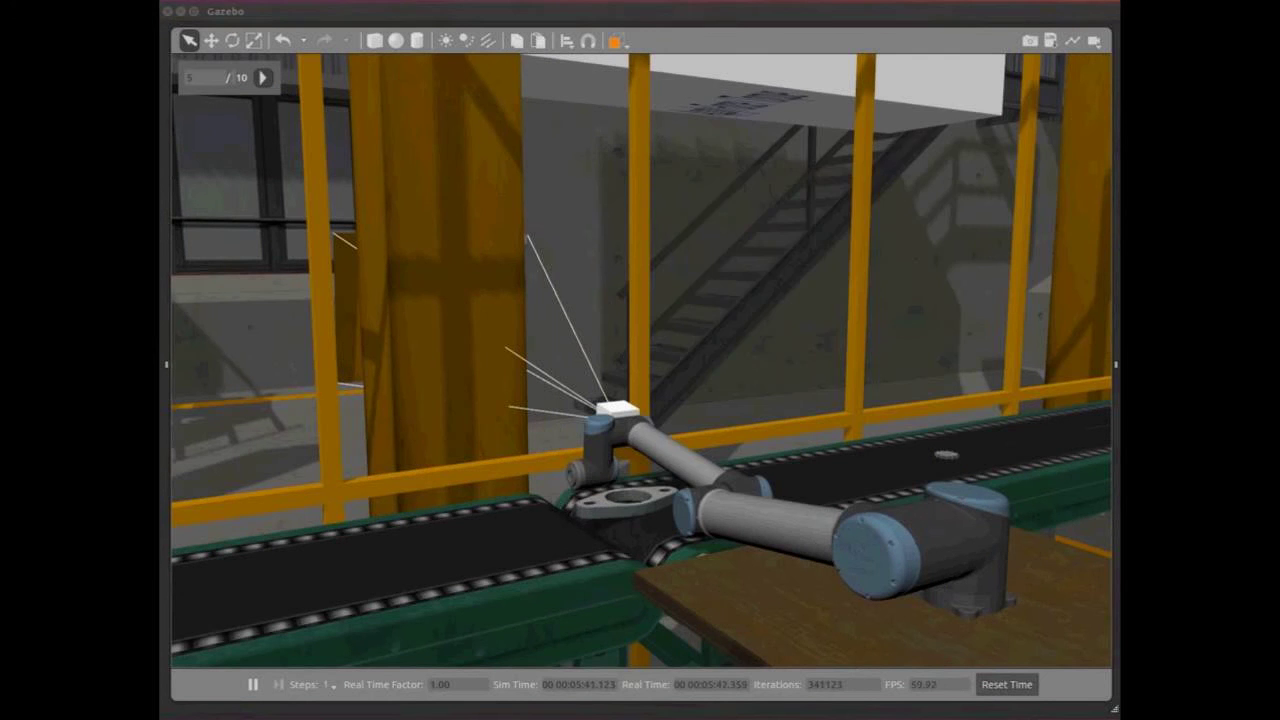
drag(994, 143, 995, 121)
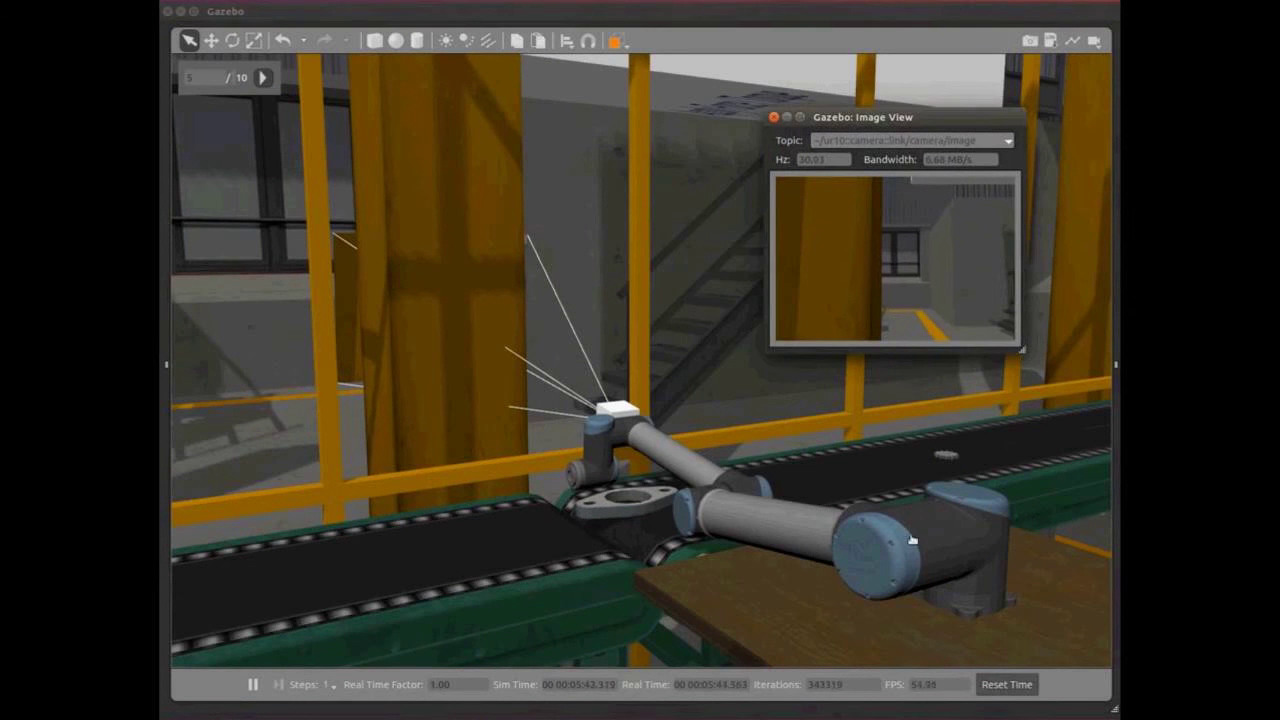
Step: Swing the arm around its base so the camera faces the standing person, and close the image view
click(954, 9)
key(t)
key(Escape)
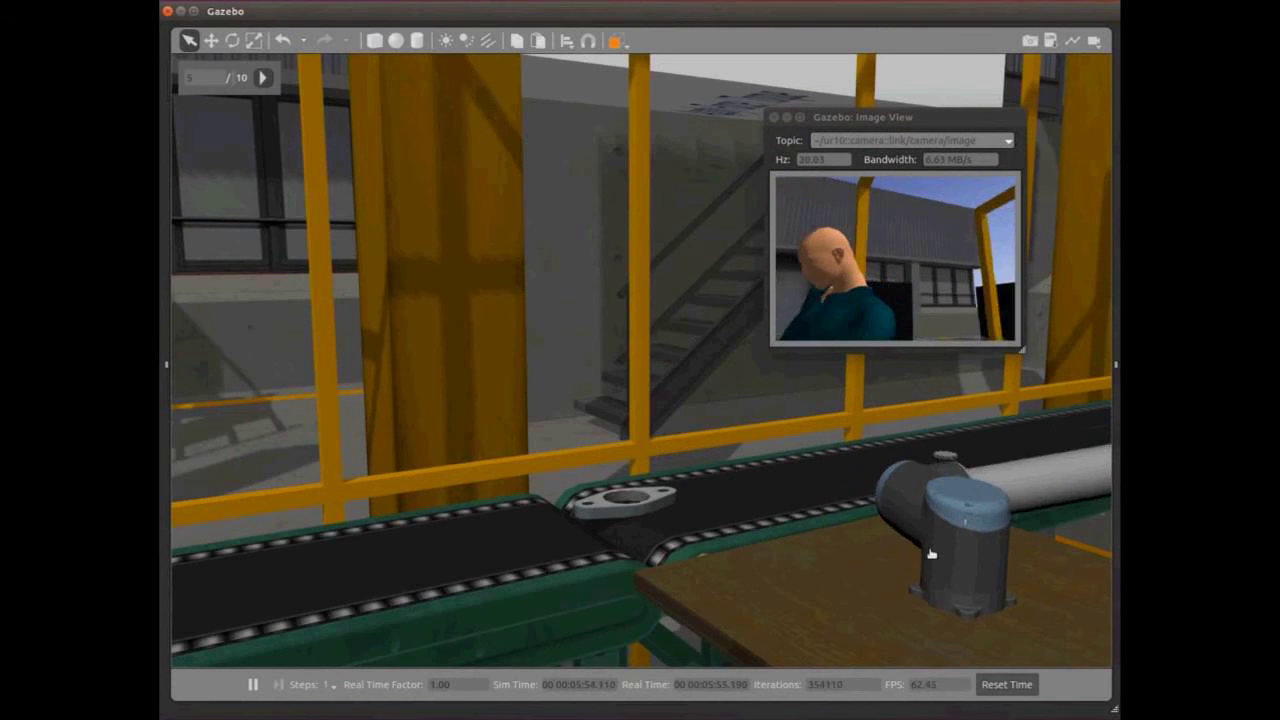
middle_drag(931, 553, 1057, 558)
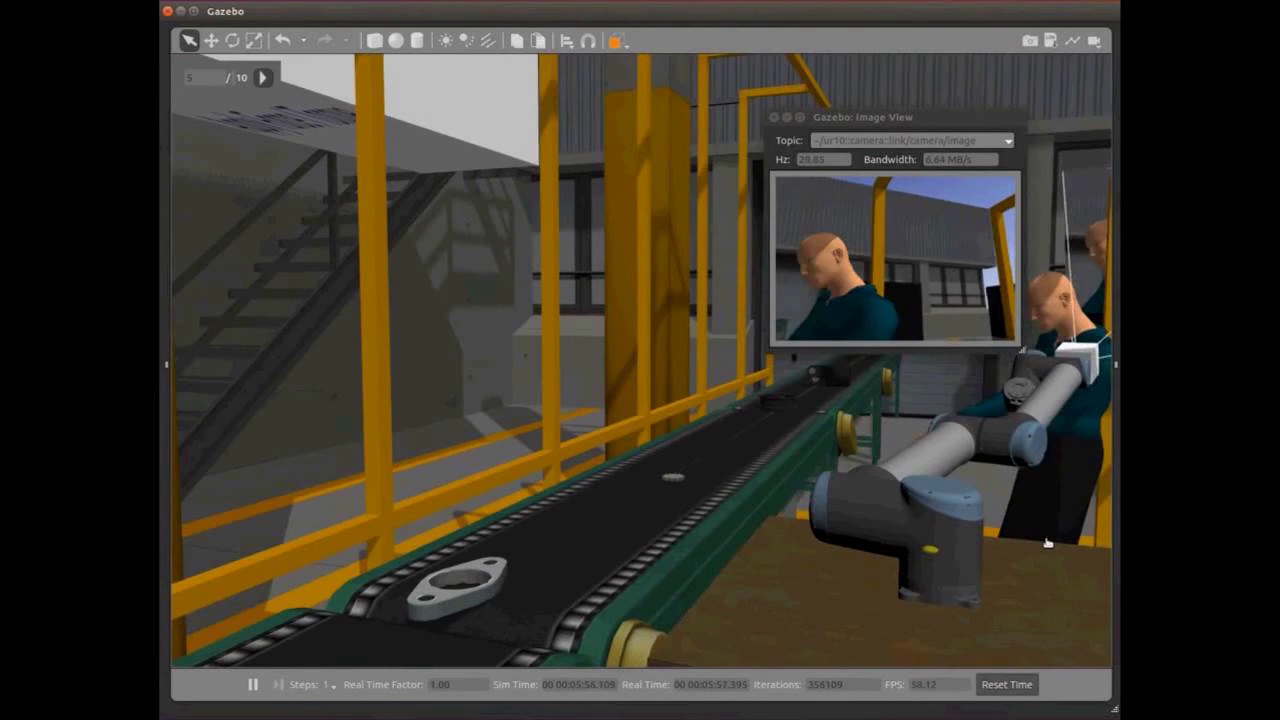
click(774, 117)
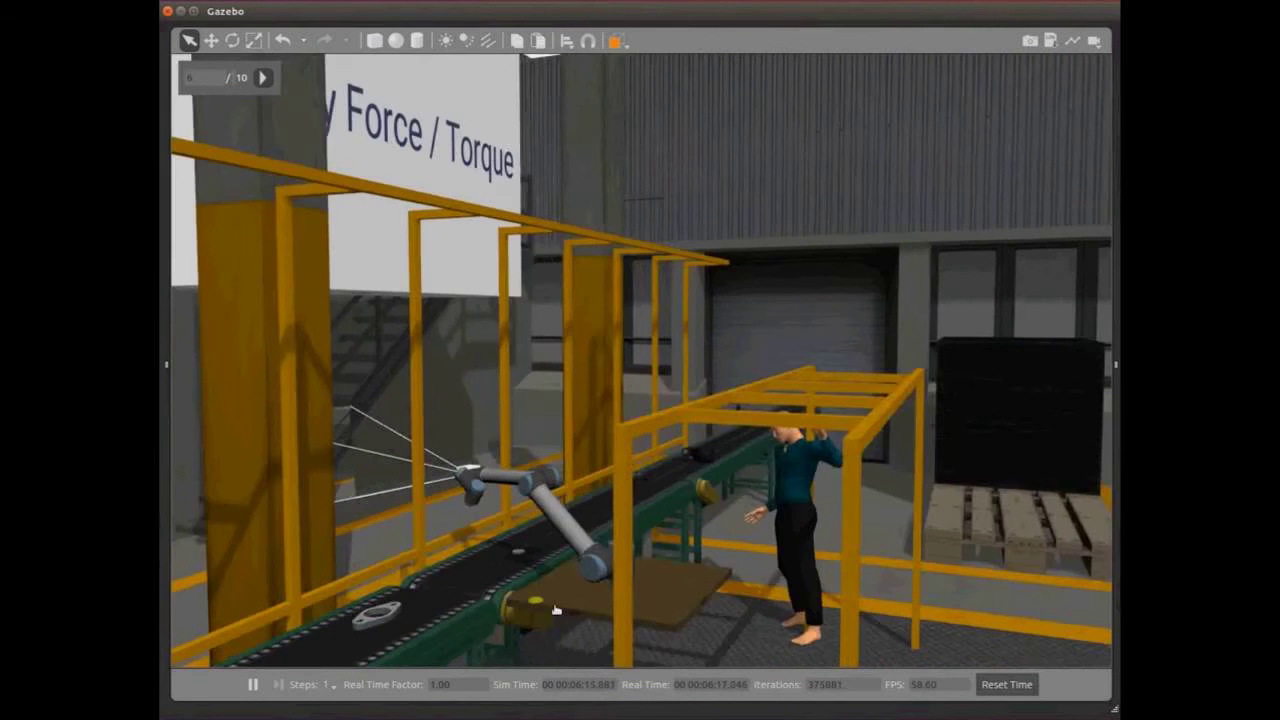
Step: Open the force and torque settings for the gear_part on the conveyor and position the dialog beside the part
middle_drag(556, 610, 431, 595)
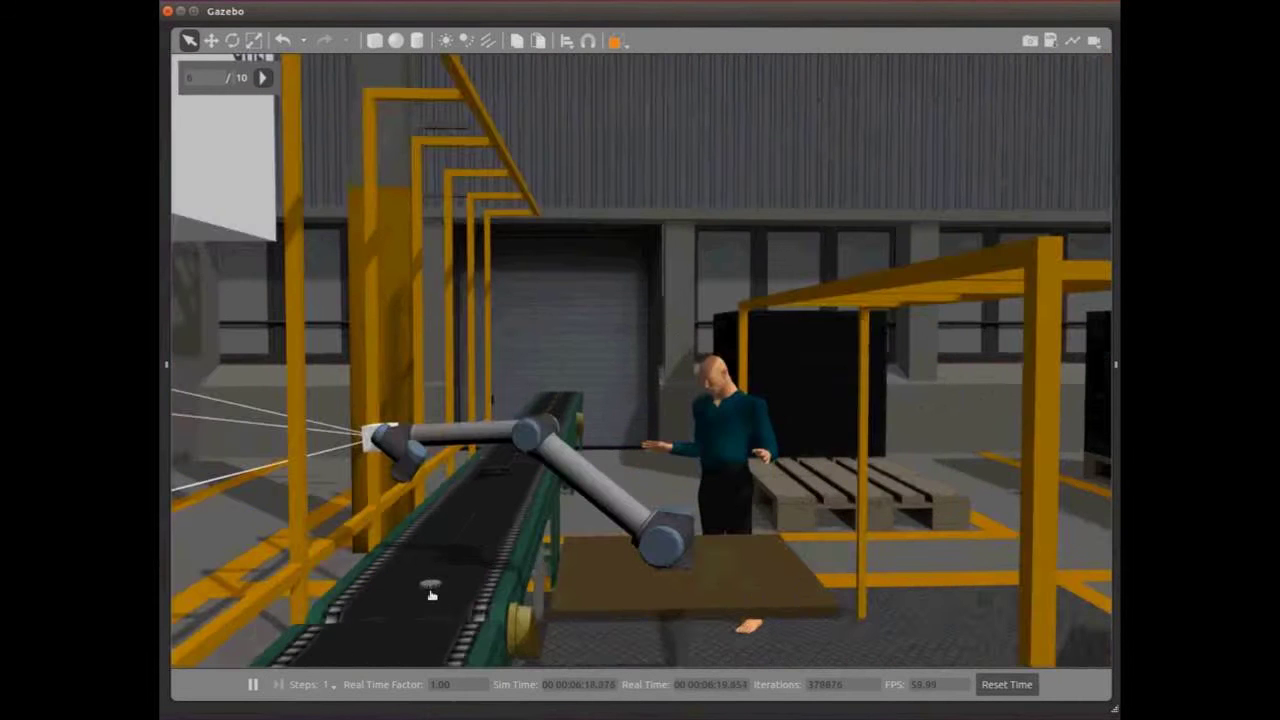
scroll(431, 595, up, 3)
right_click(426, 584)
click(500, 620)
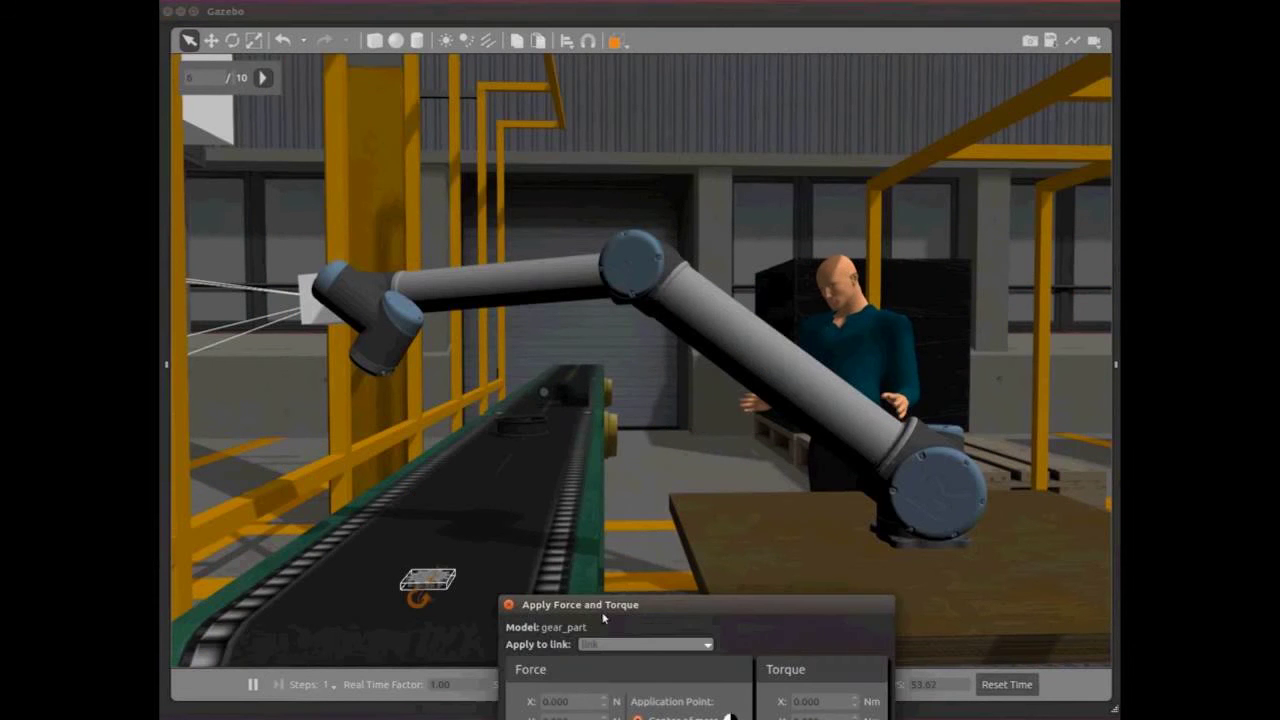
drag(603, 619, 655, 408)
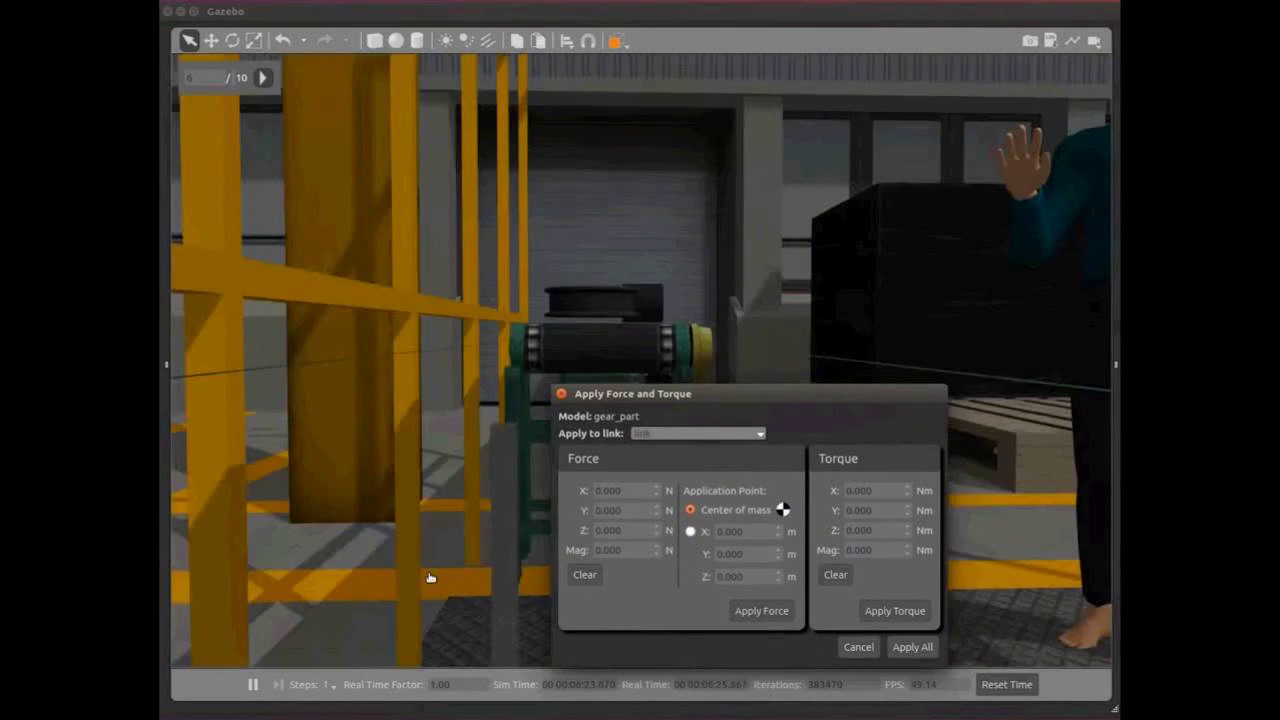
scroll(430, 578, down, 3)
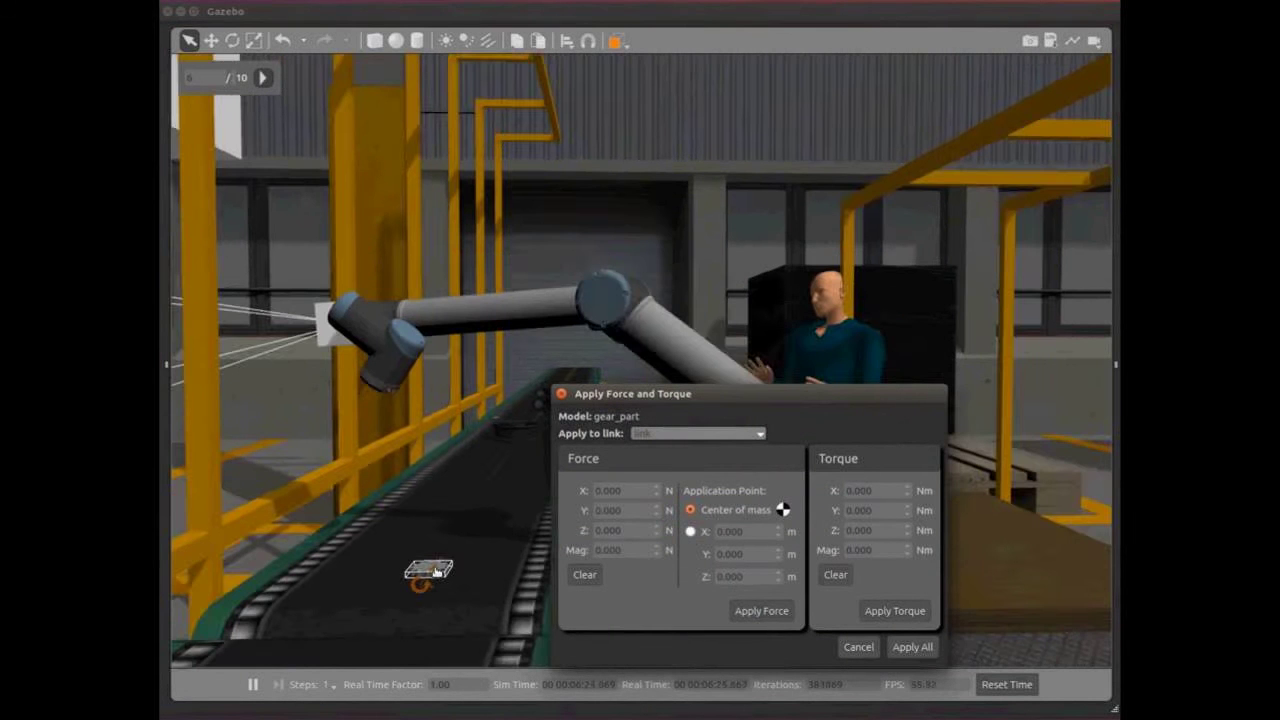
scroll(436, 572, up, 2)
Step: Apply a force of 200 N in Y and 200 N in Z at the gear part's center of mass, then close the dialog
double_click(617, 530)
text(200)
key(shift+Tab)
text(200)
key(Return)
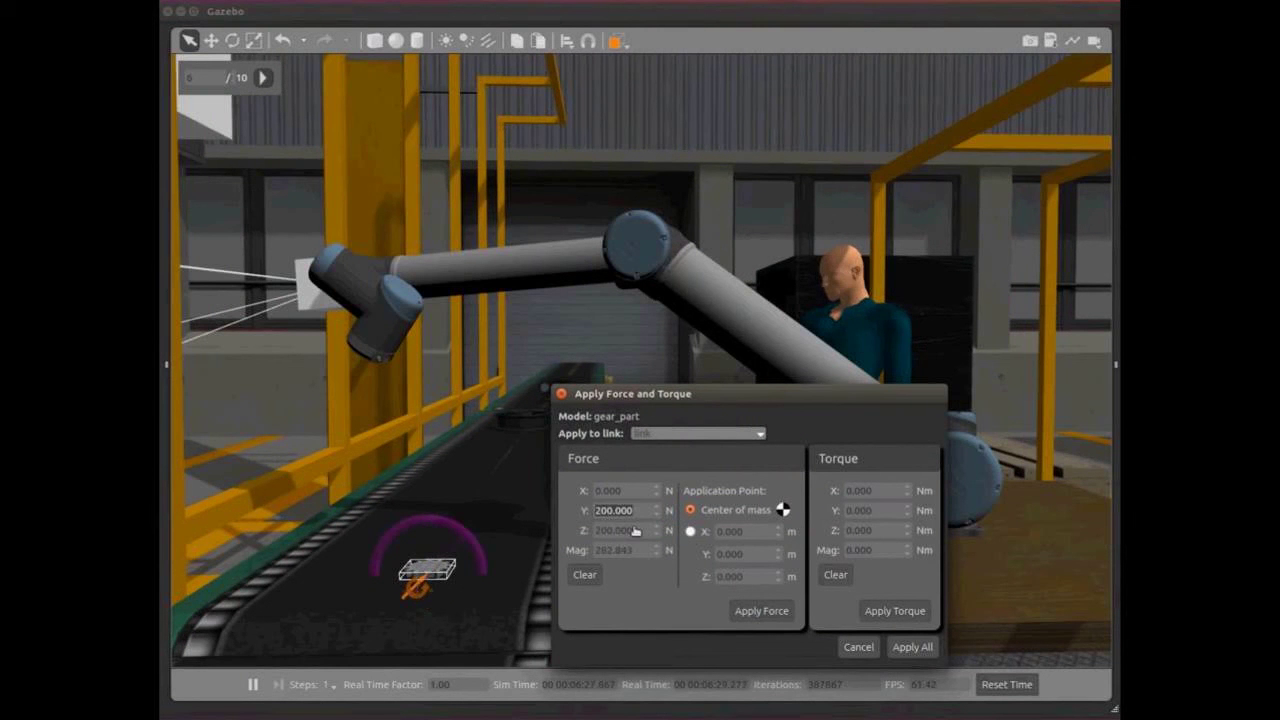
click(757, 611)
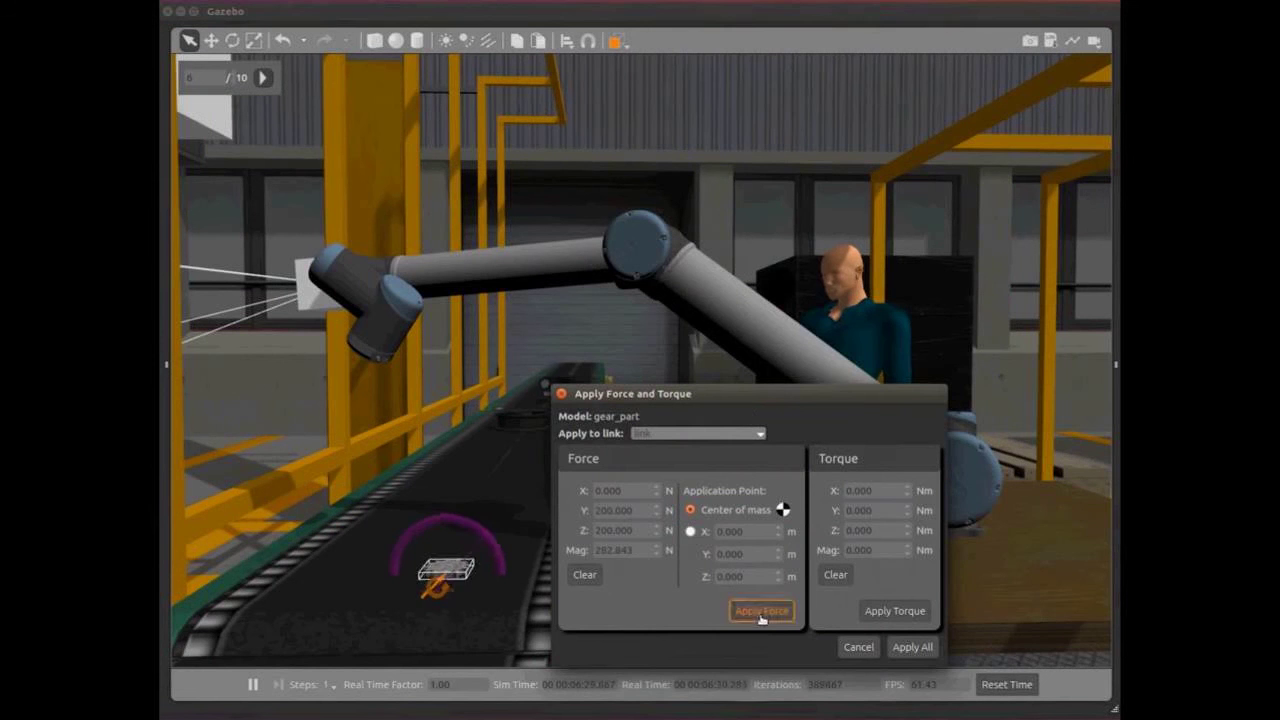
drag(746, 414, 881, 276)
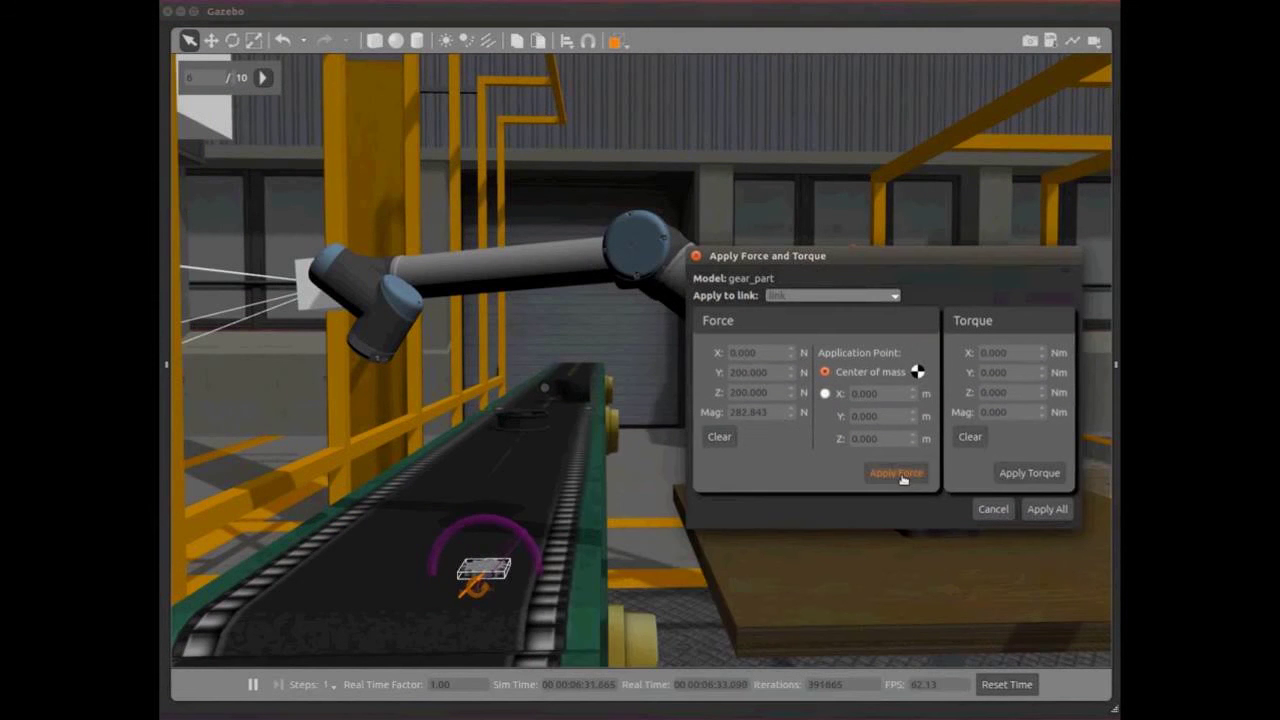
click(901, 475)
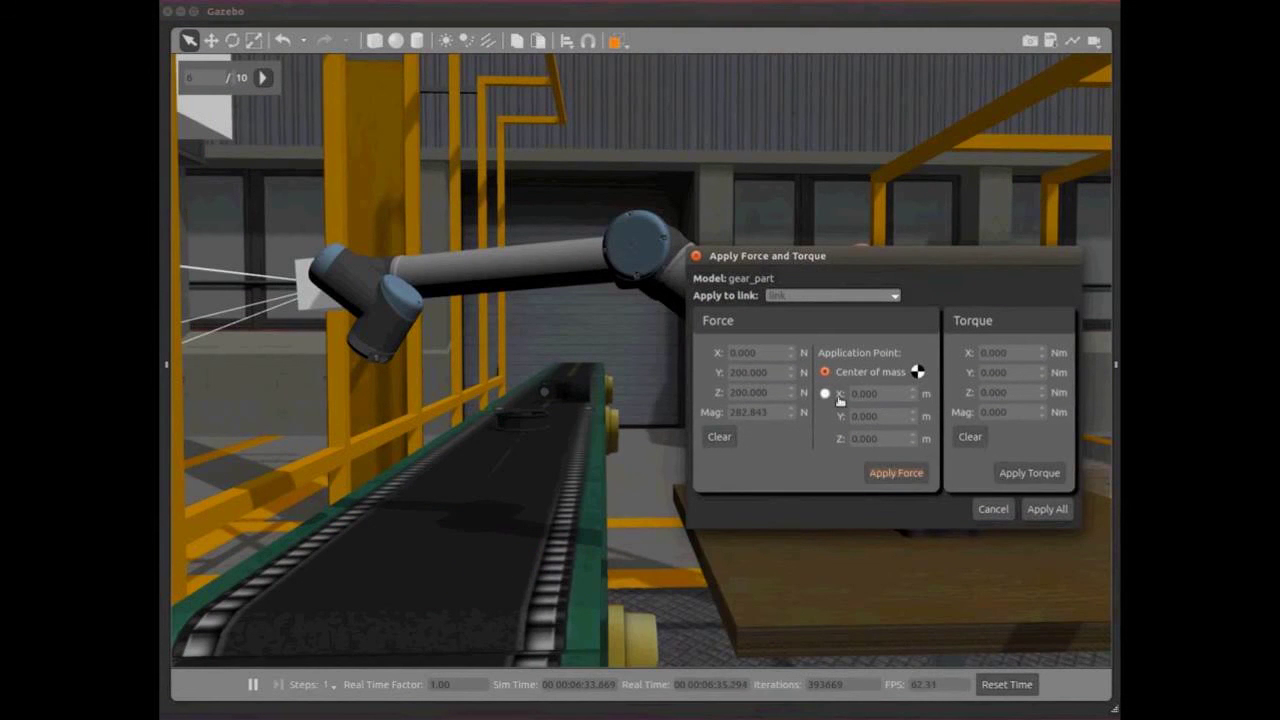
click(696, 257)
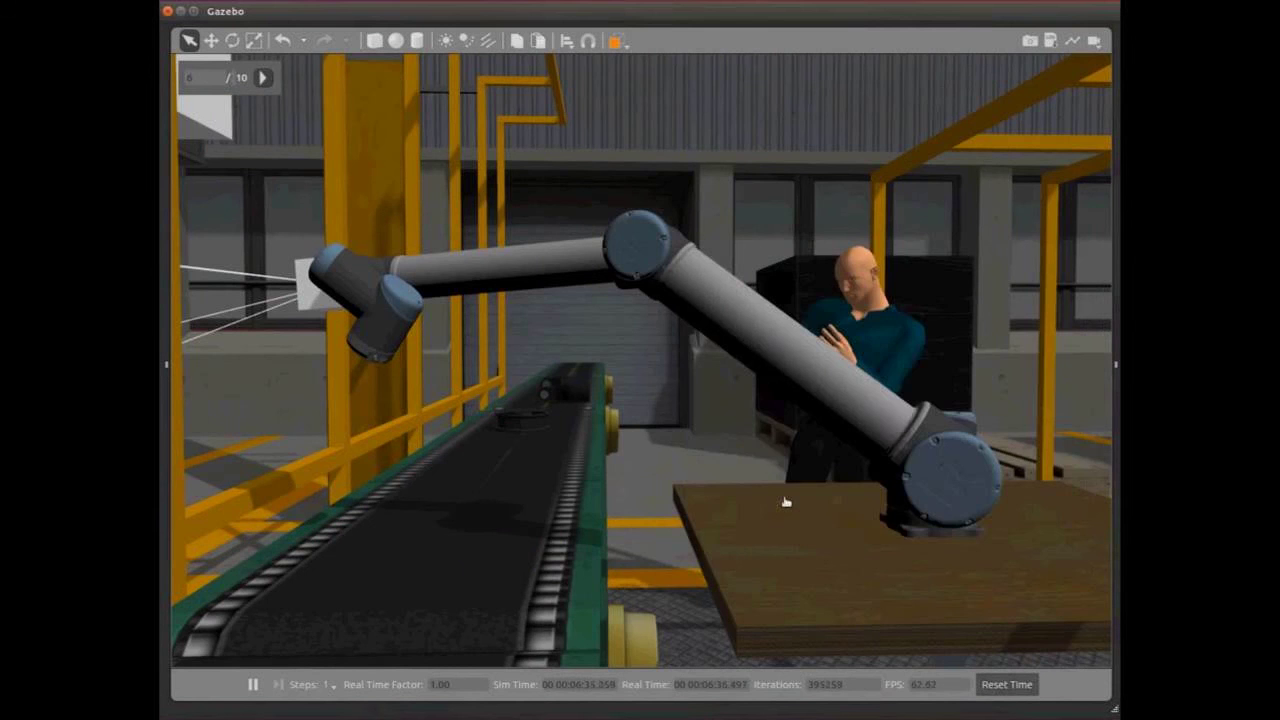
middle_drag(786, 502, 789, 594)
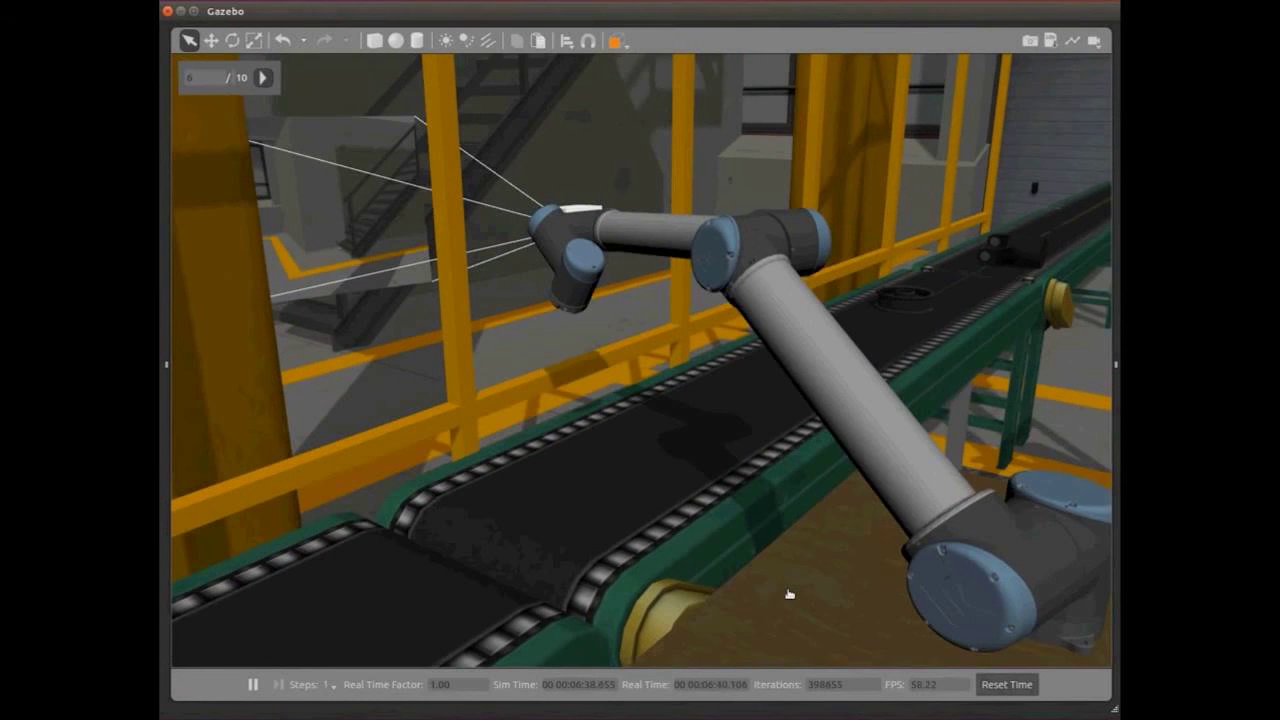
key(ctrl+z)
key(ctrl+shift+z)
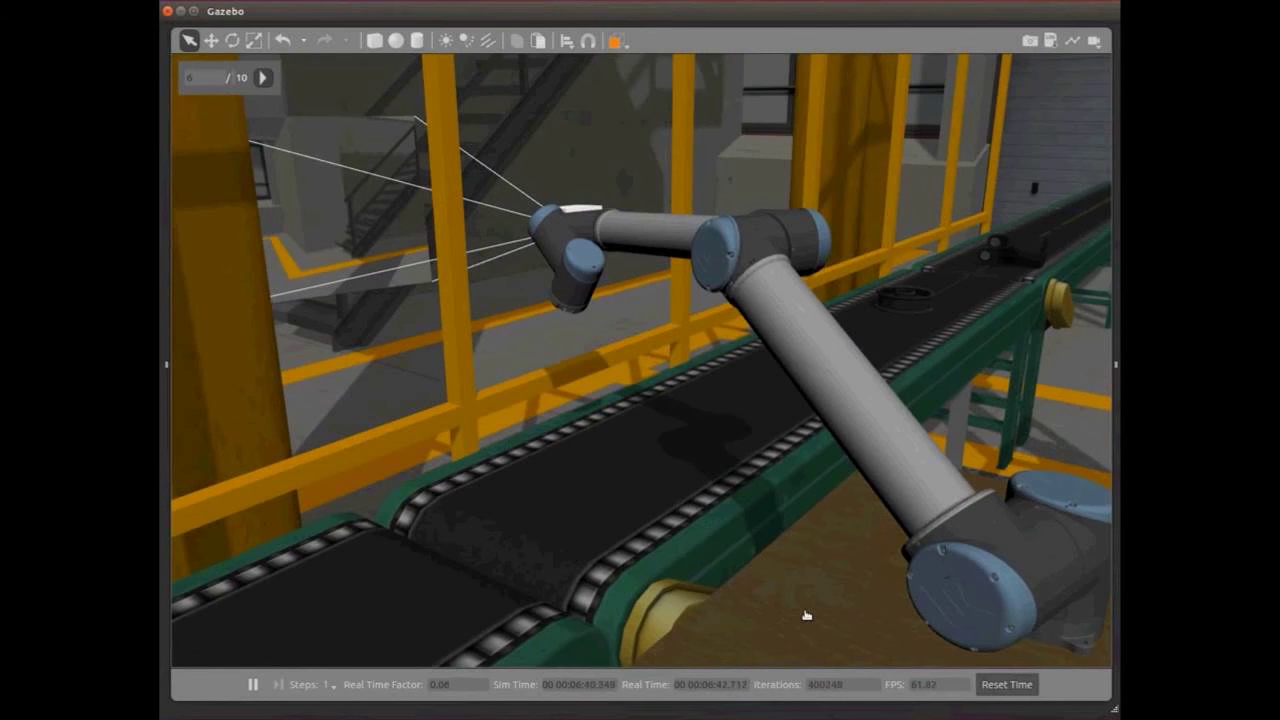
middle_drag(807, 615, 826, 597)
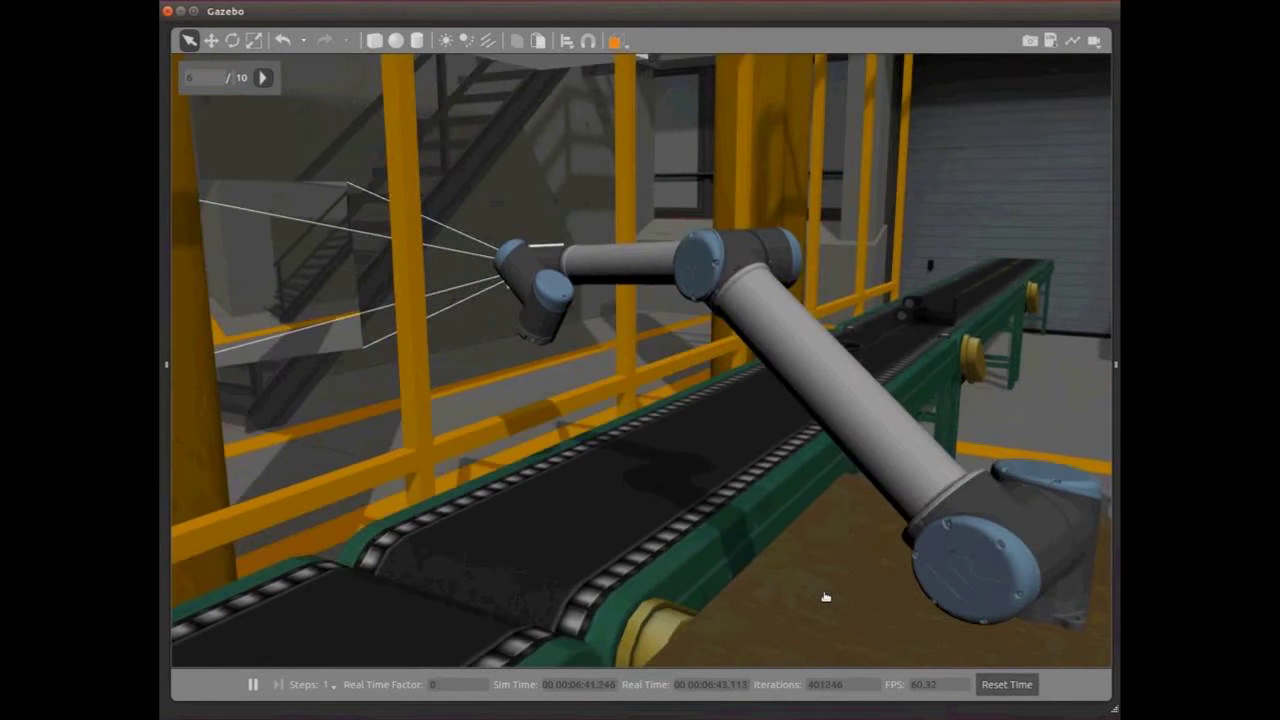
scroll(826, 597, down, 2)
Step: Advance to the Plotting slide, open the plotting utility and place it so the robot arm stays in view
key(Right)
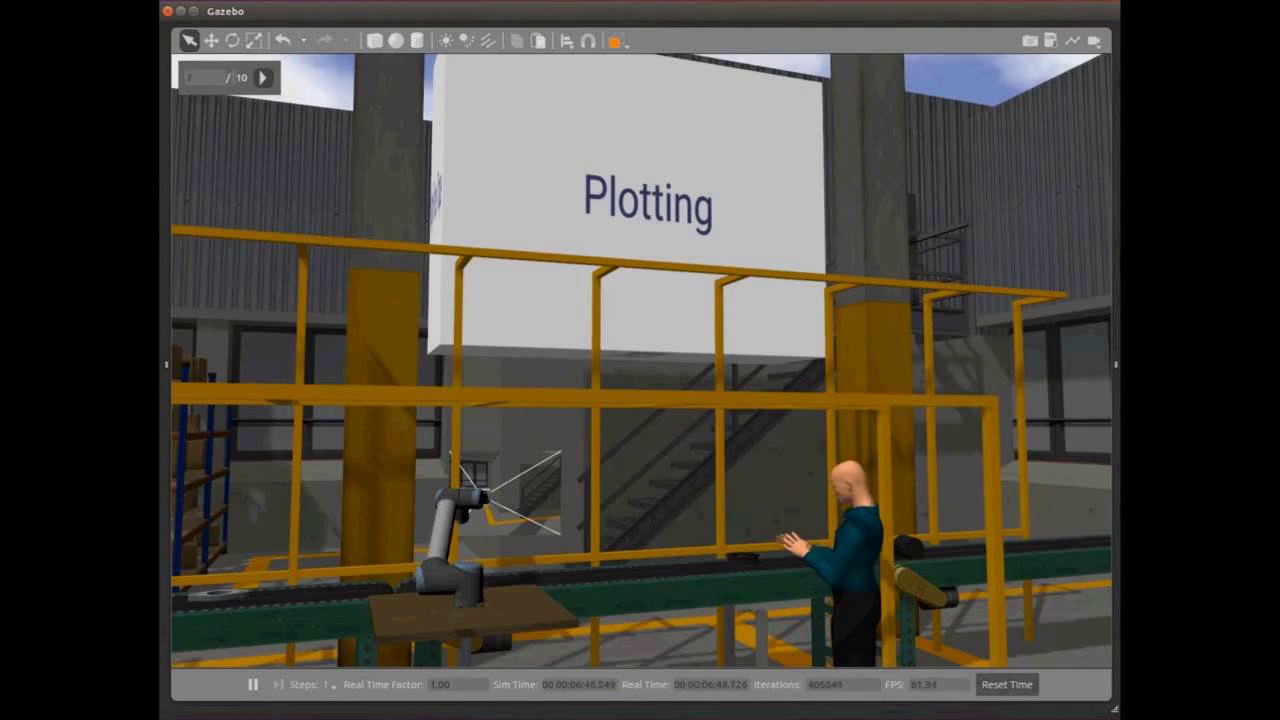
click(1072, 40)
drag(1065, 0, 1017, 25)
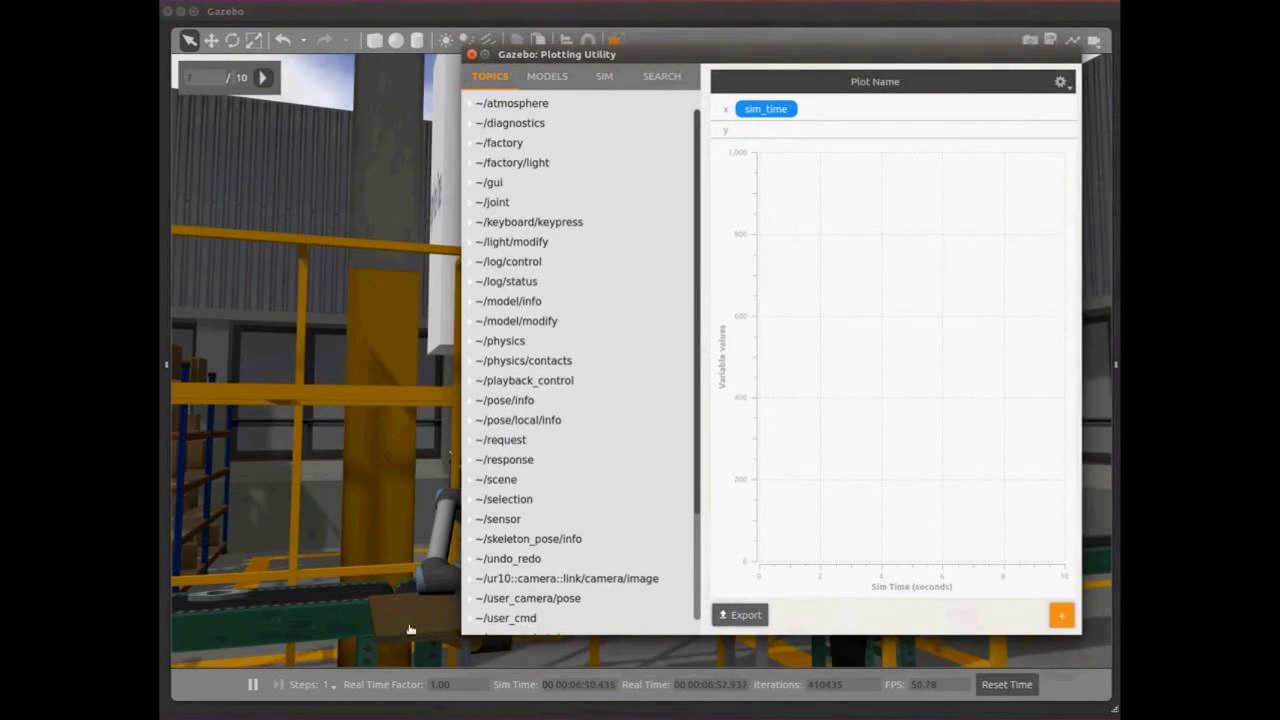
middle_drag(410, 628, 345, 628)
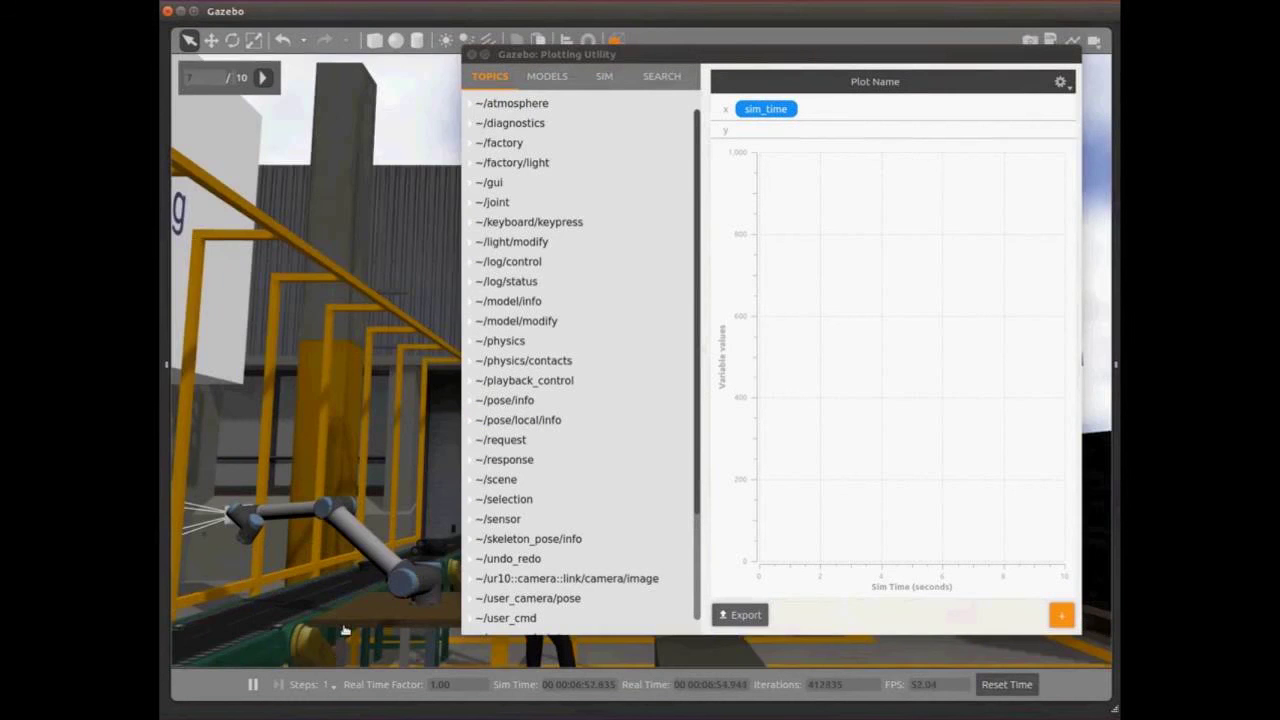
drag(343, 629, 408, 574)
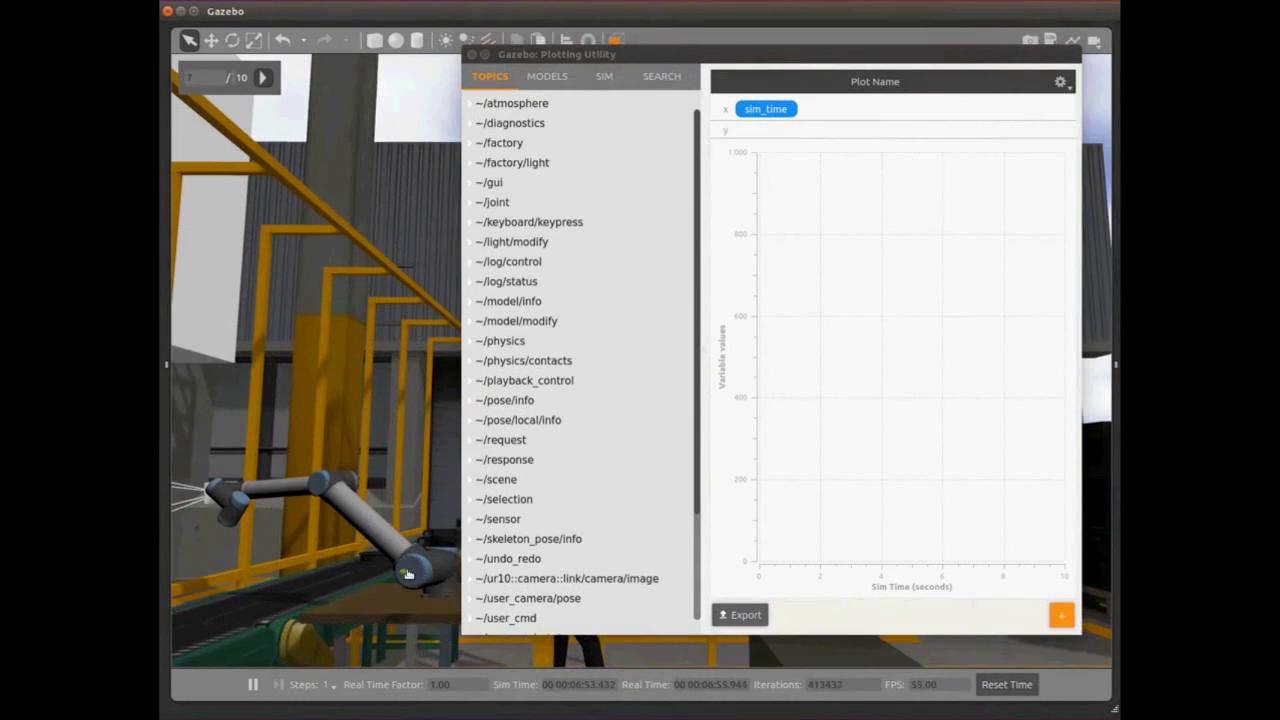
Step: Search the plot variables for "wrist_3 posi z" and plot the ur10 wrist_3 pose's Z position against sim_time
click(662, 76)
click(571, 106)
text(wrist)
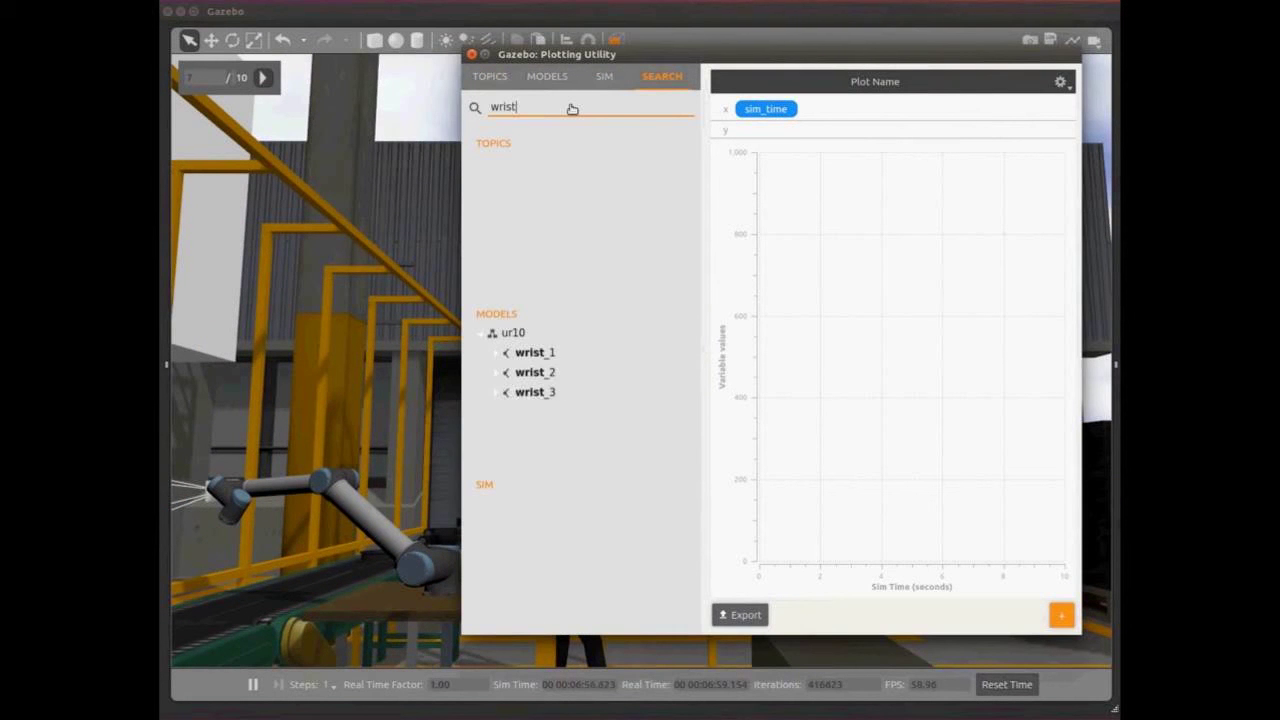
text(_3 posi)
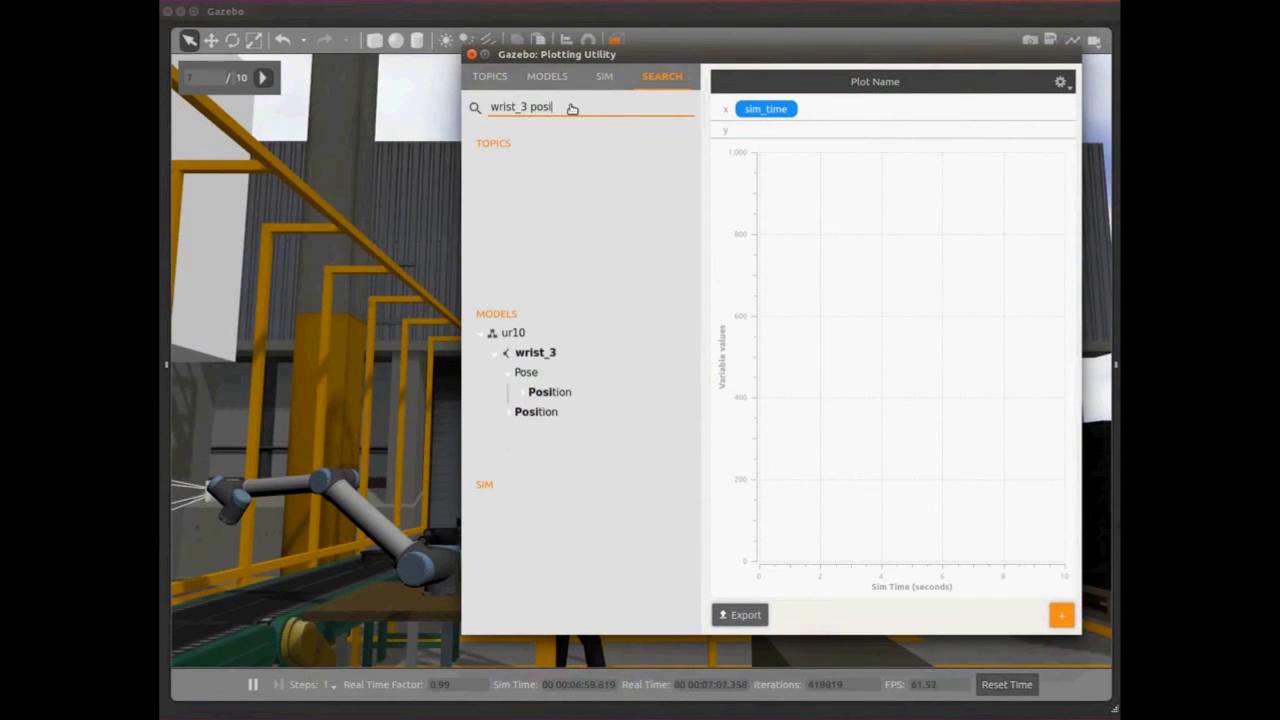
text( z)
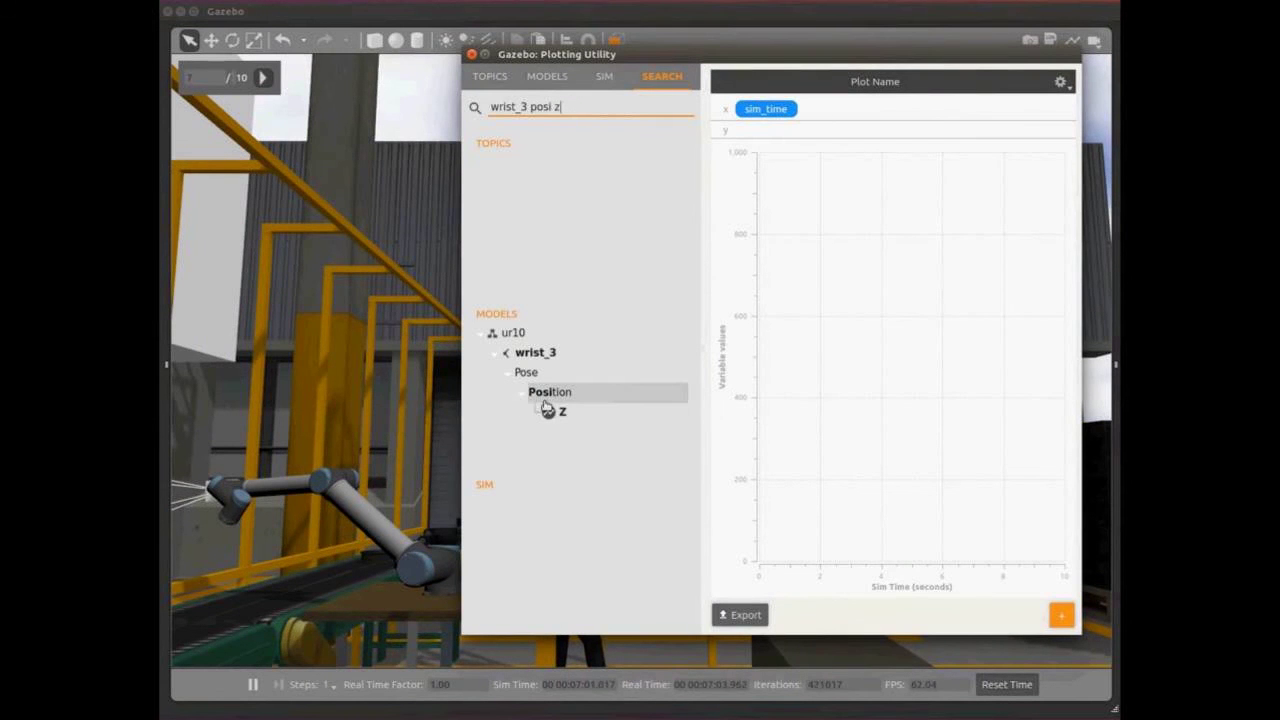
drag(549, 410, 891, 354)
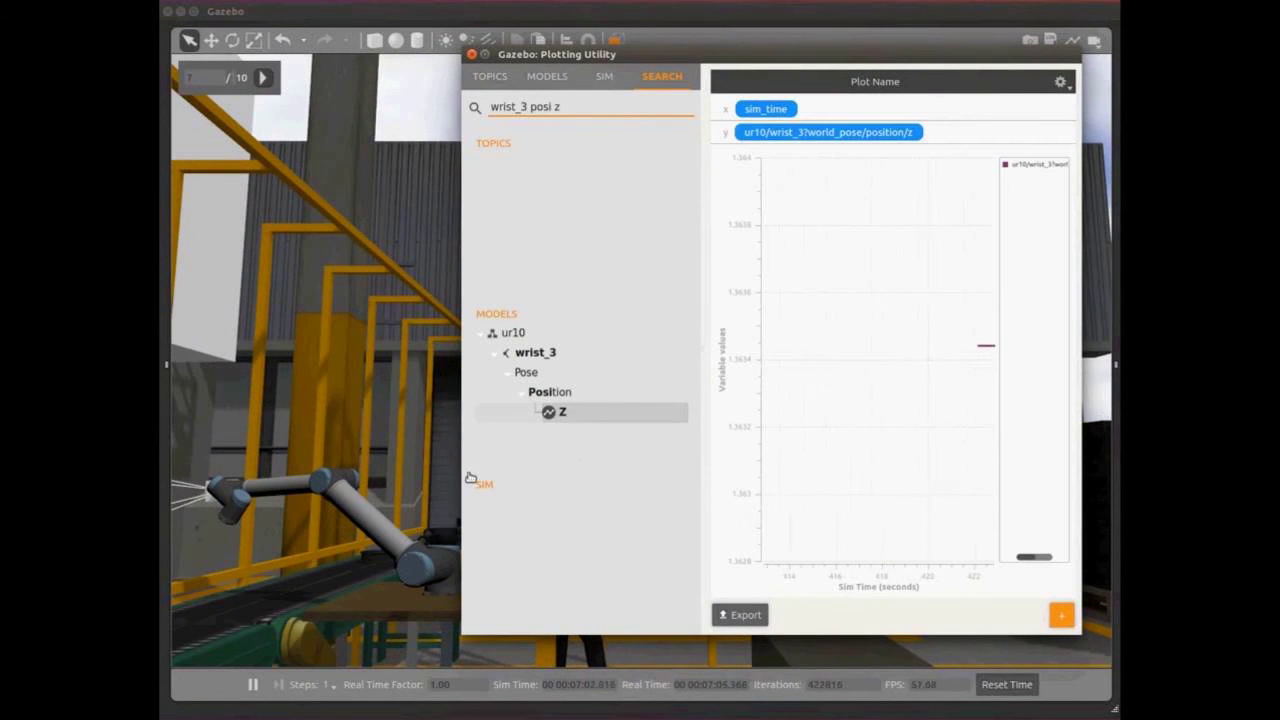
Step: Close the plotting utility and advance the presentation to the Gazebo Resources & Documentation slide
click(512, 15)
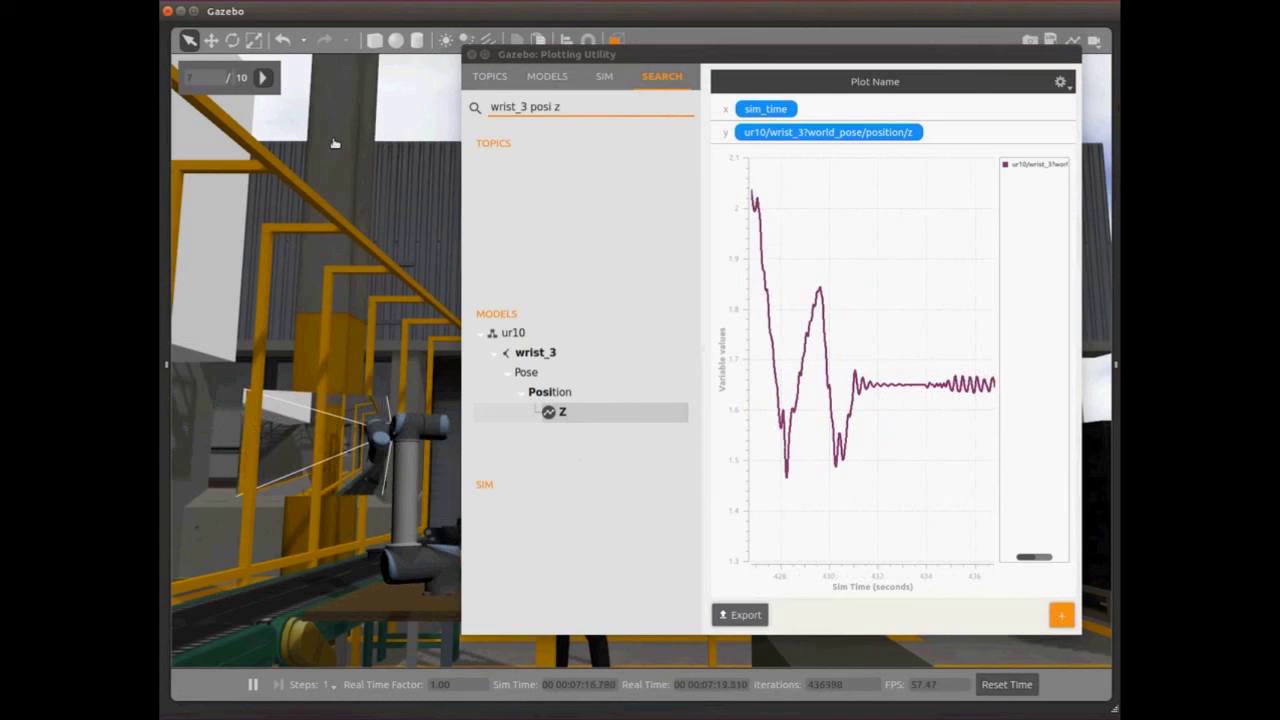
click(470, 54)
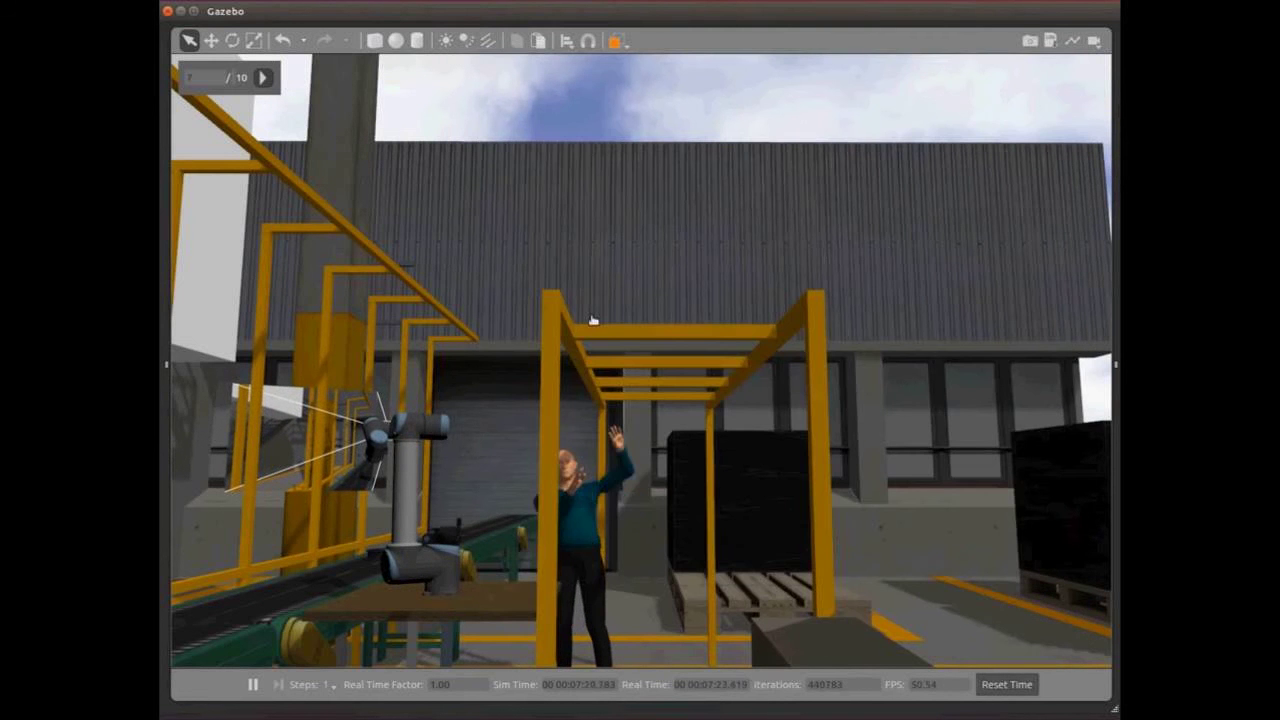
key(Right)
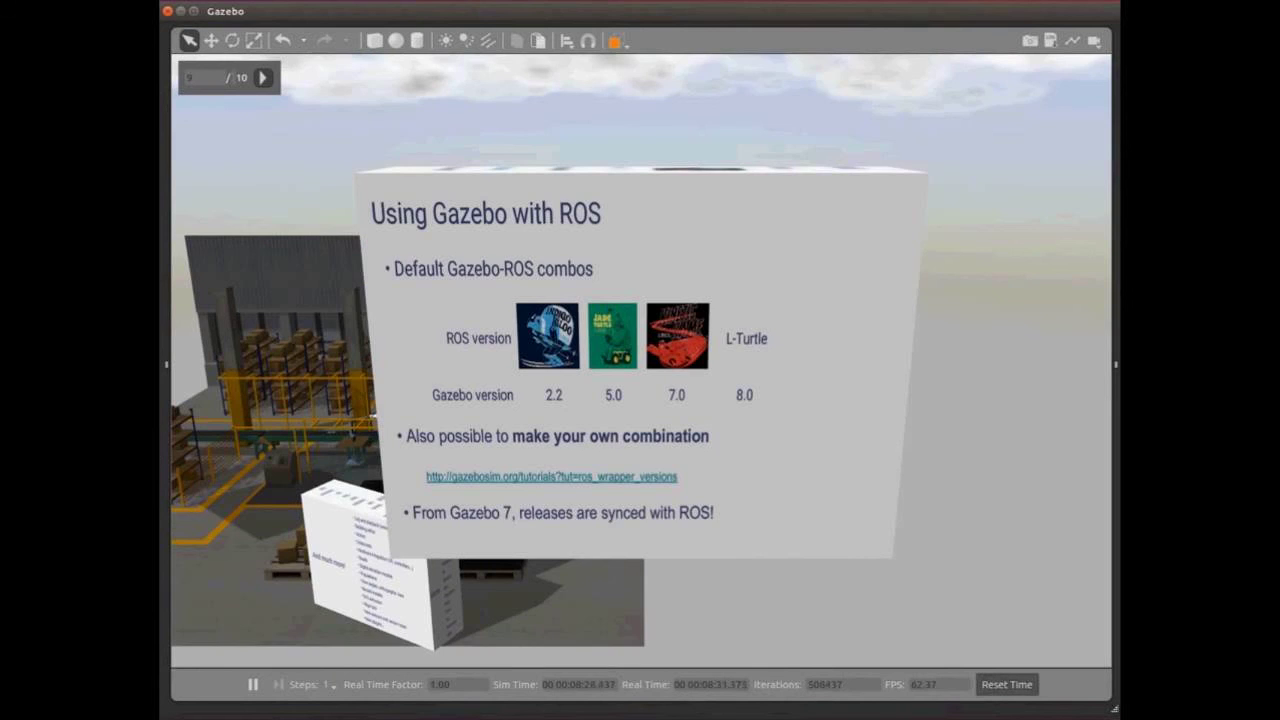
key(Right)
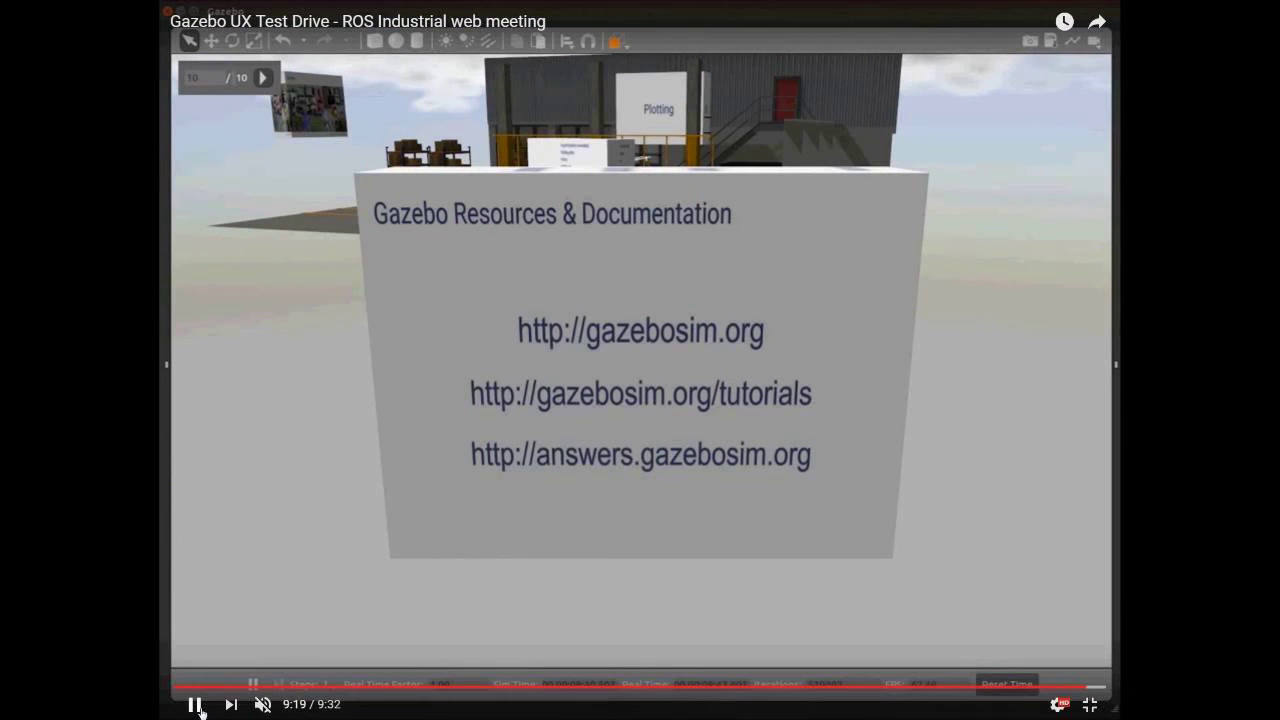
click(196, 705)
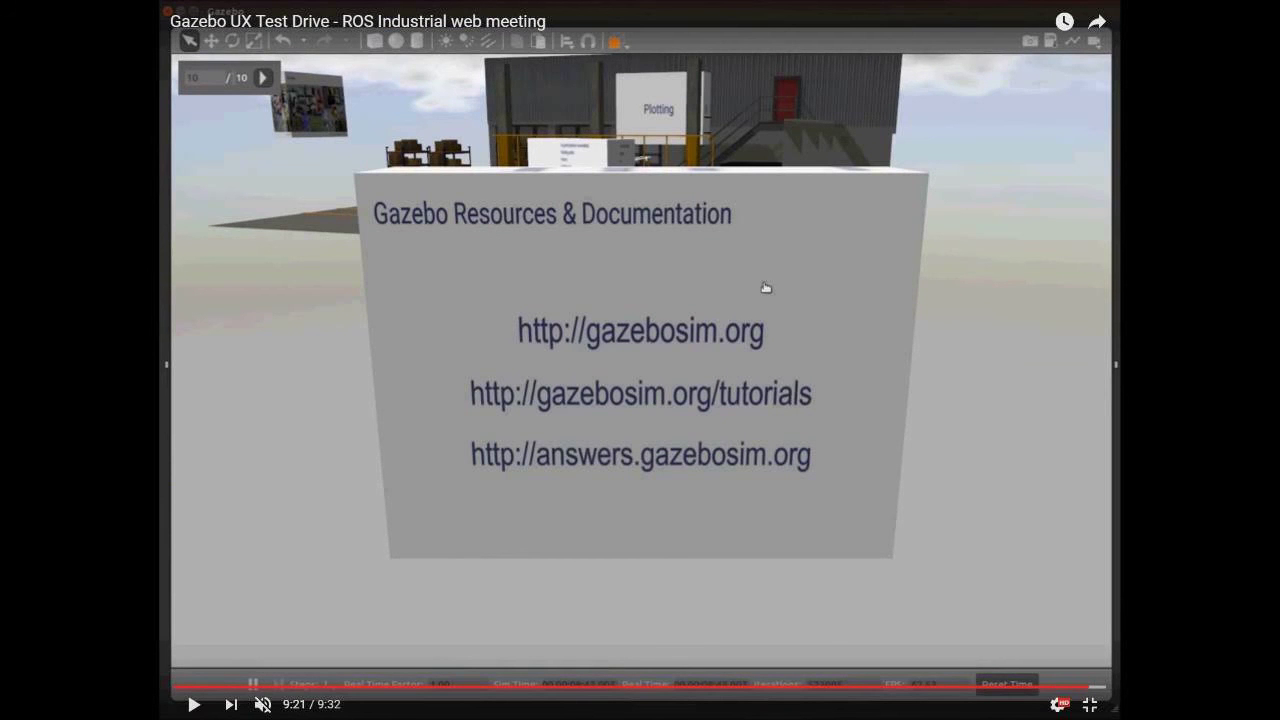